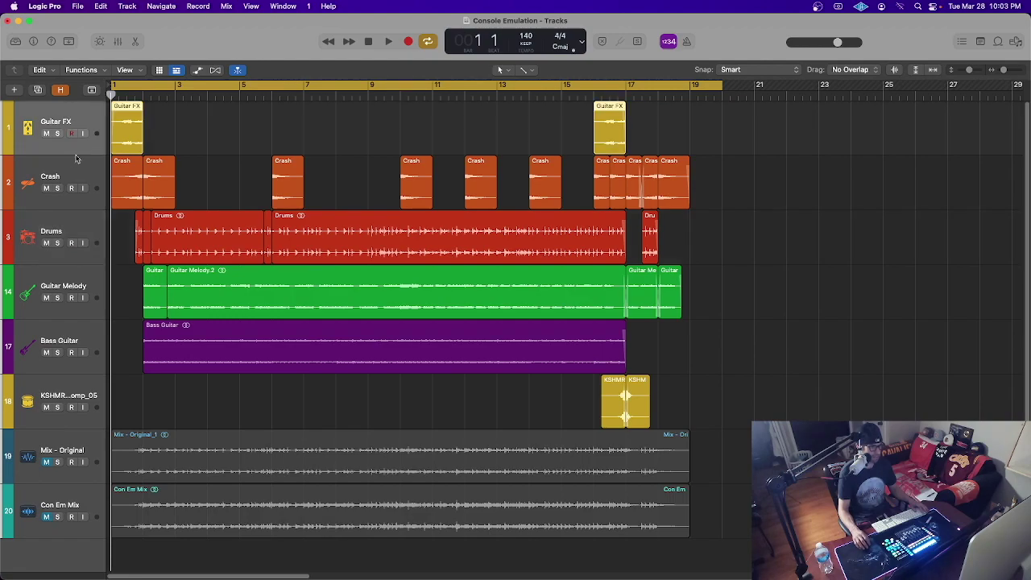
# Go through the Guitar FX, Crash, Drums, Guitar Melody, Bass Guitar and KSHMR tracks, highlighting each one's regions in the arrangement
pyautogui.click(77, 174)
pyautogui.click(76, 229)
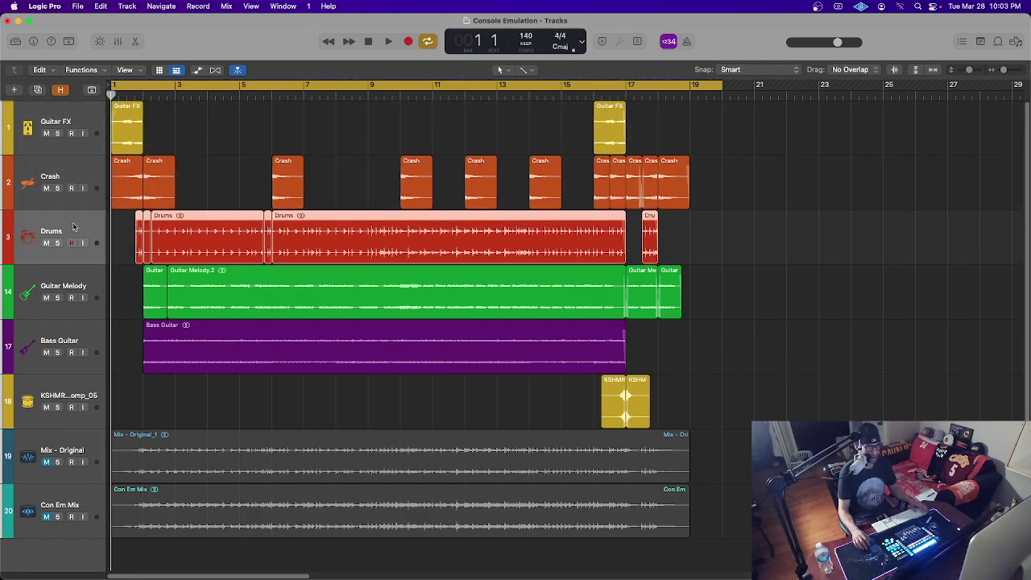
pyautogui.click(76, 277)
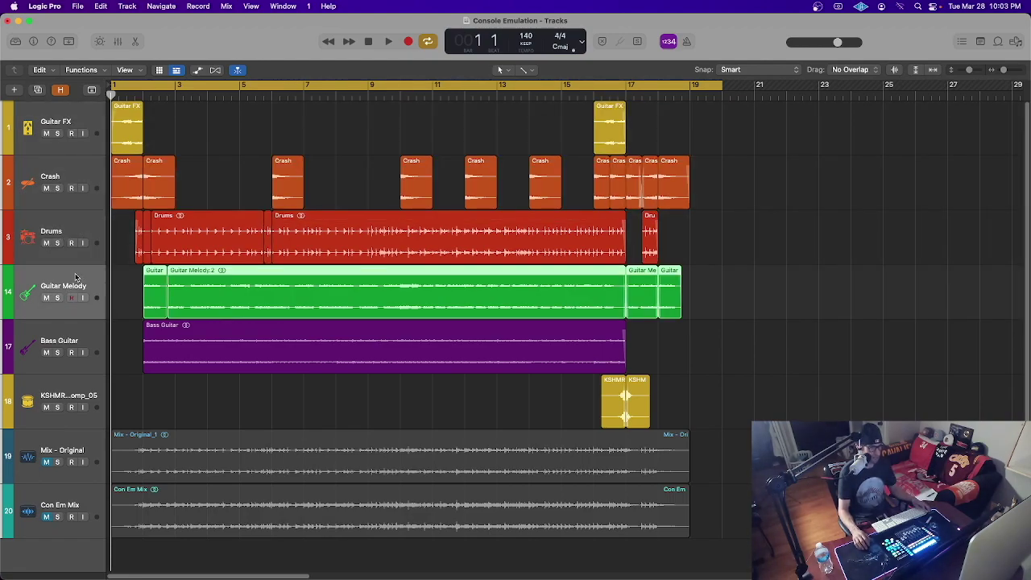
pyautogui.click(83, 332)
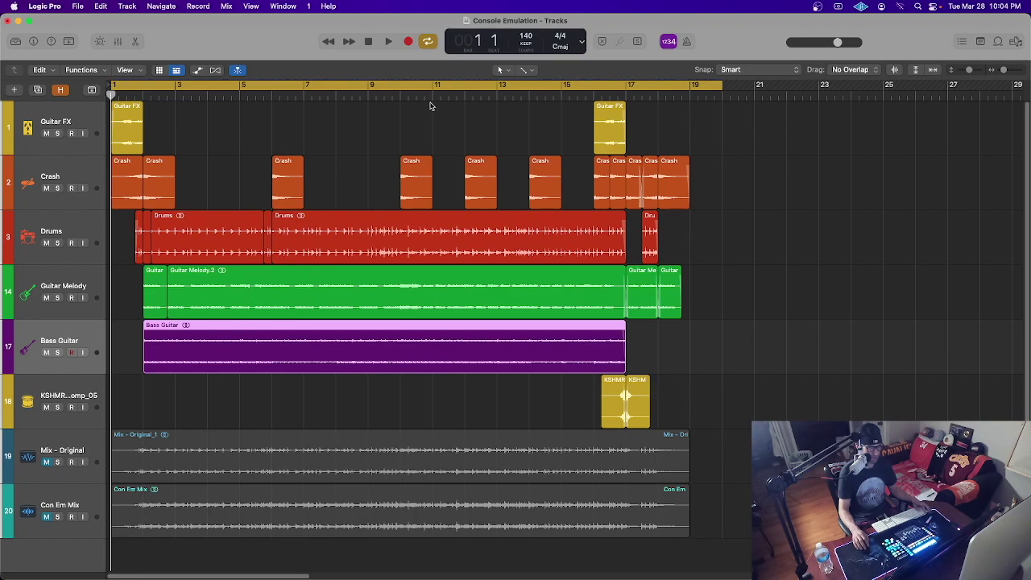
pyautogui.click(72, 229)
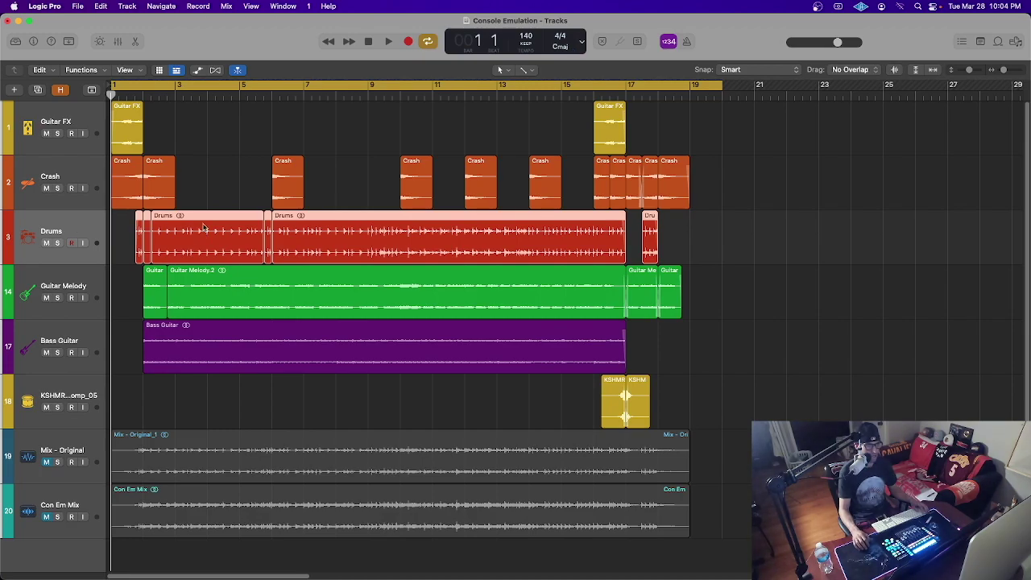
pyautogui.click(125, 235)
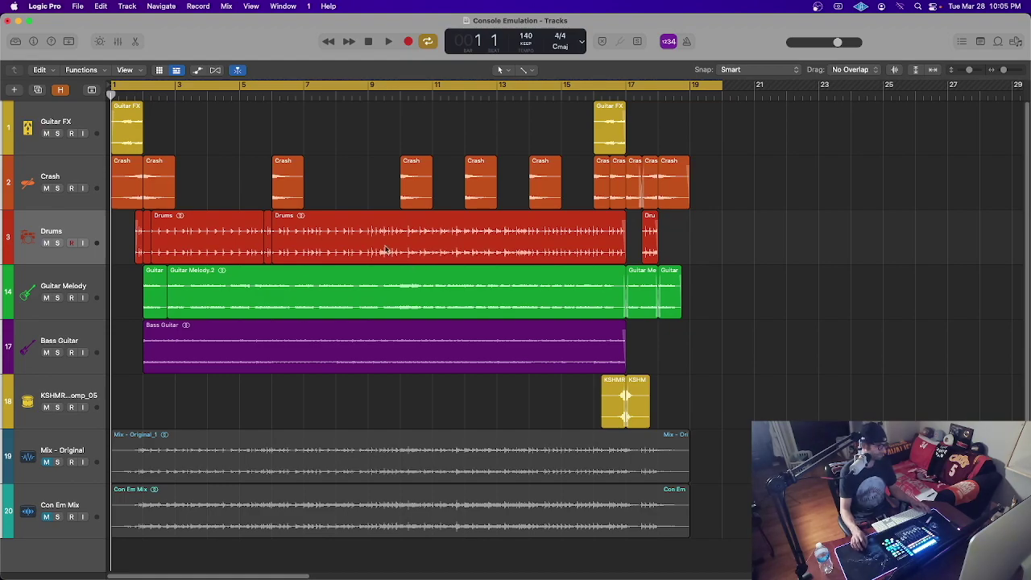
pyautogui.click(70, 125)
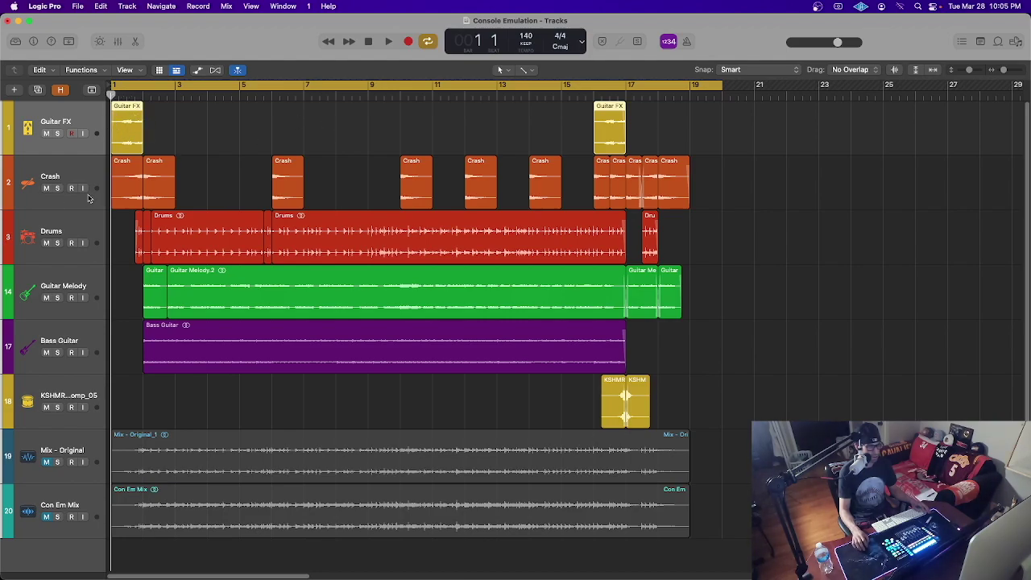
pyautogui.click(66, 174)
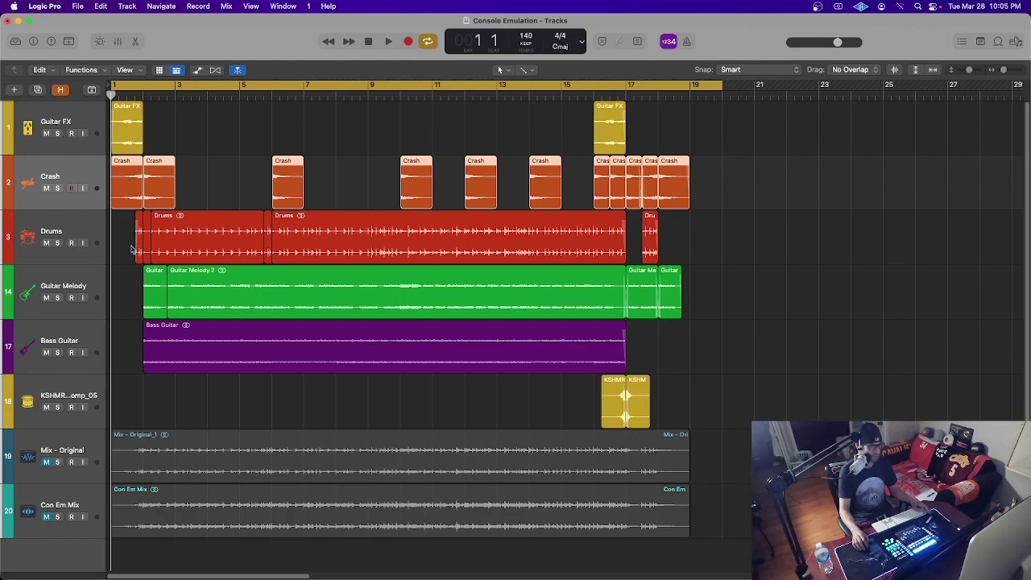
pyautogui.click(82, 231)
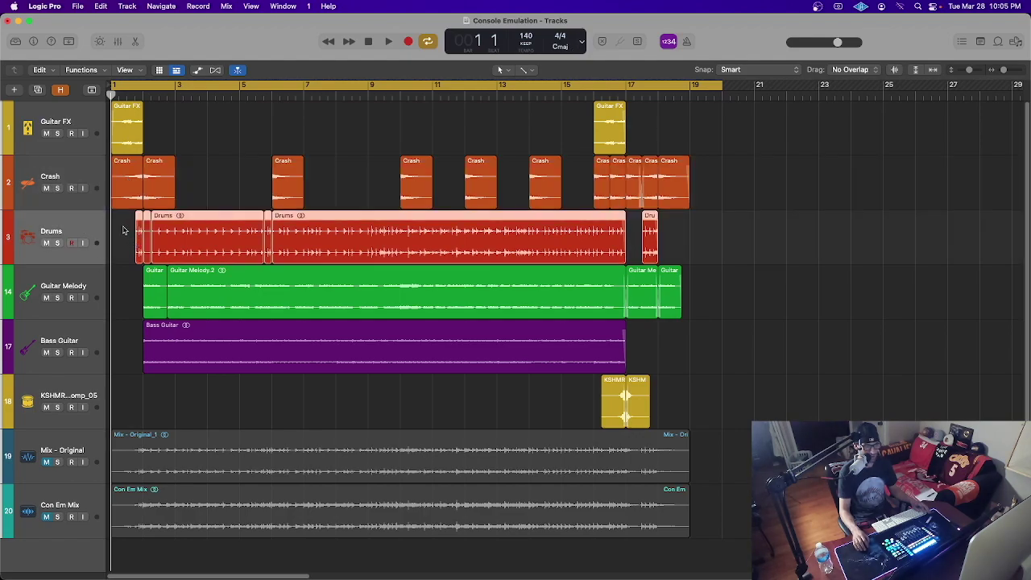
pyautogui.click(50, 287)
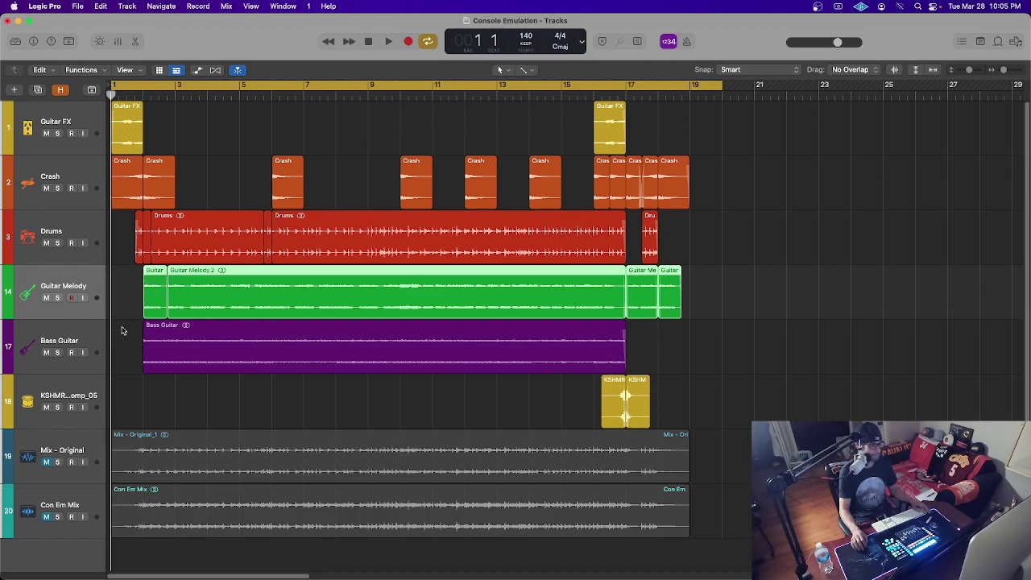
pyautogui.click(80, 343)
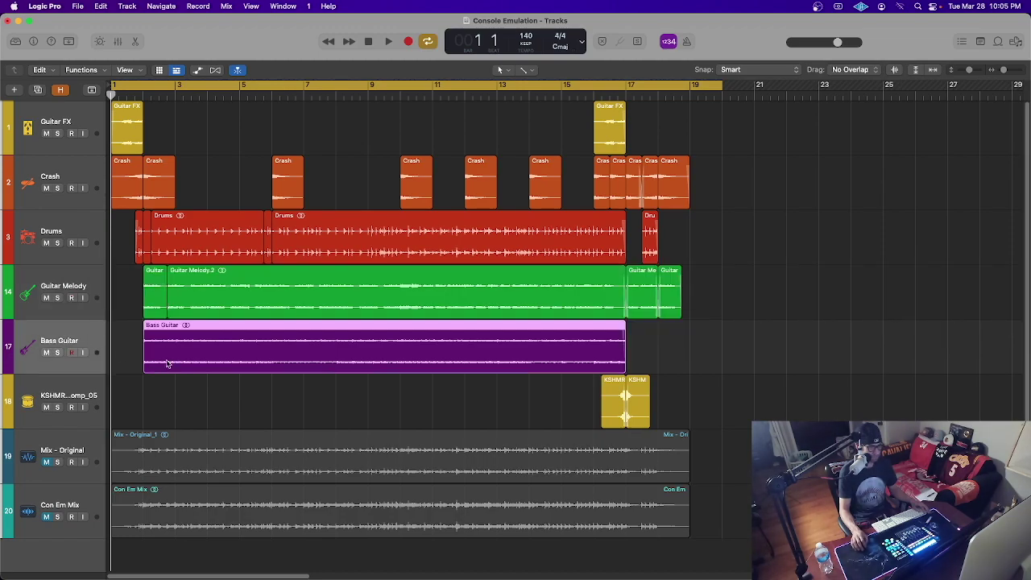
pyautogui.click(85, 396)
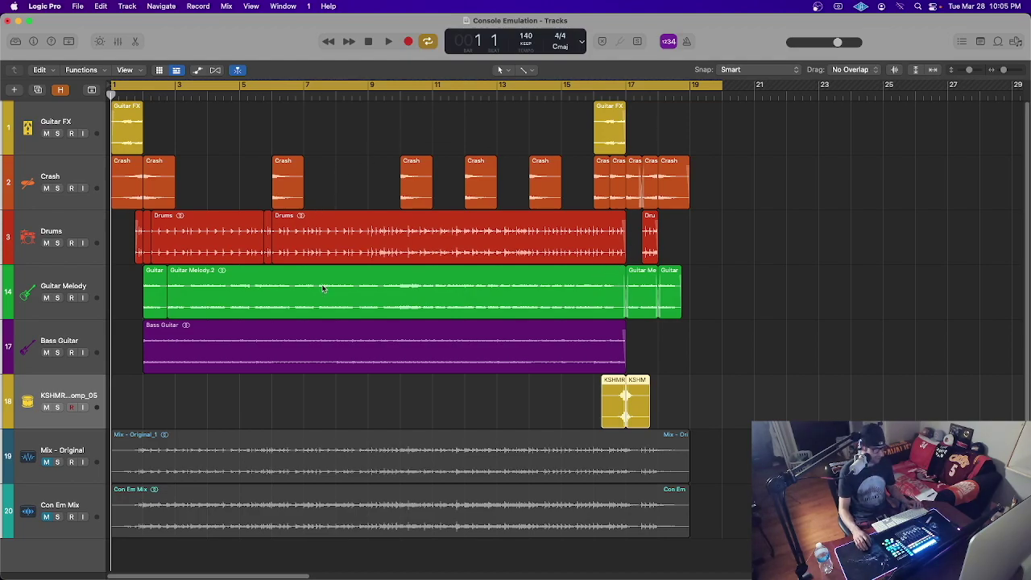
# Review the mixer's fader levels, sends, outputs and audio effects for every channel, then hide the mixer
pyautogui.press('x')
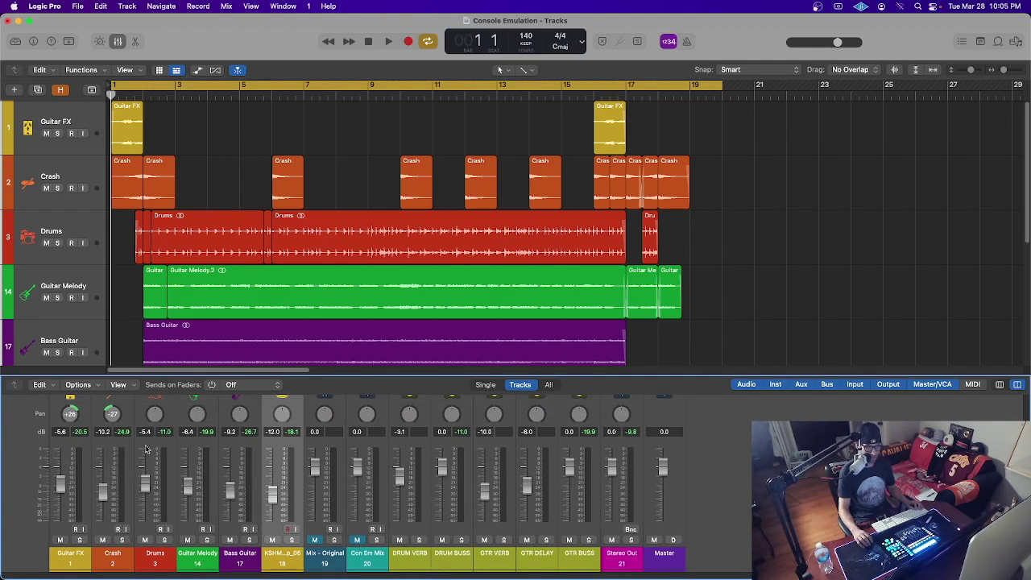
pyautogui.scroll(-2, 145, 448)
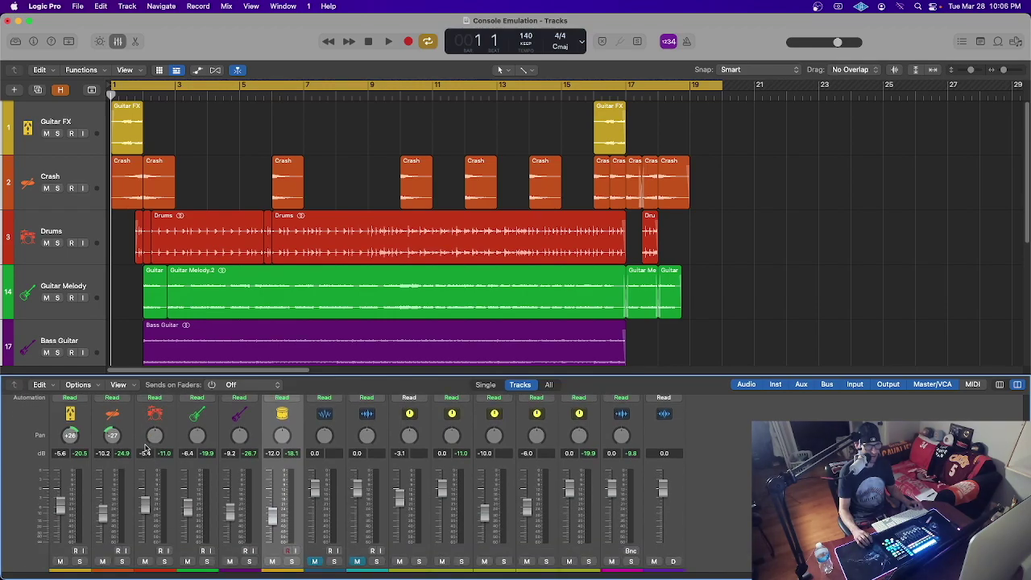
pyautogui.scroll(-1, 146, 449)
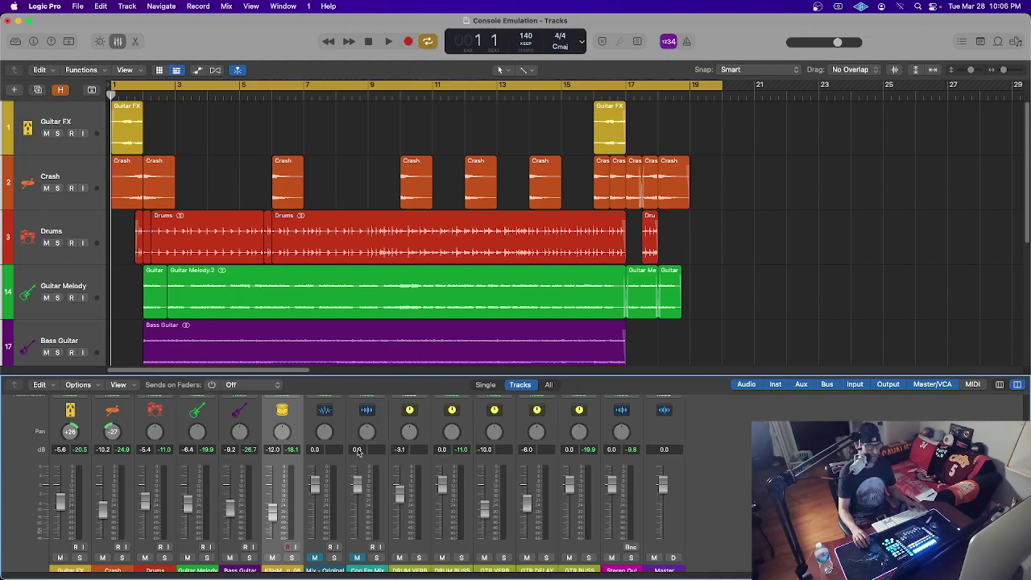
pyautogui.scroll(5, 359, 452)
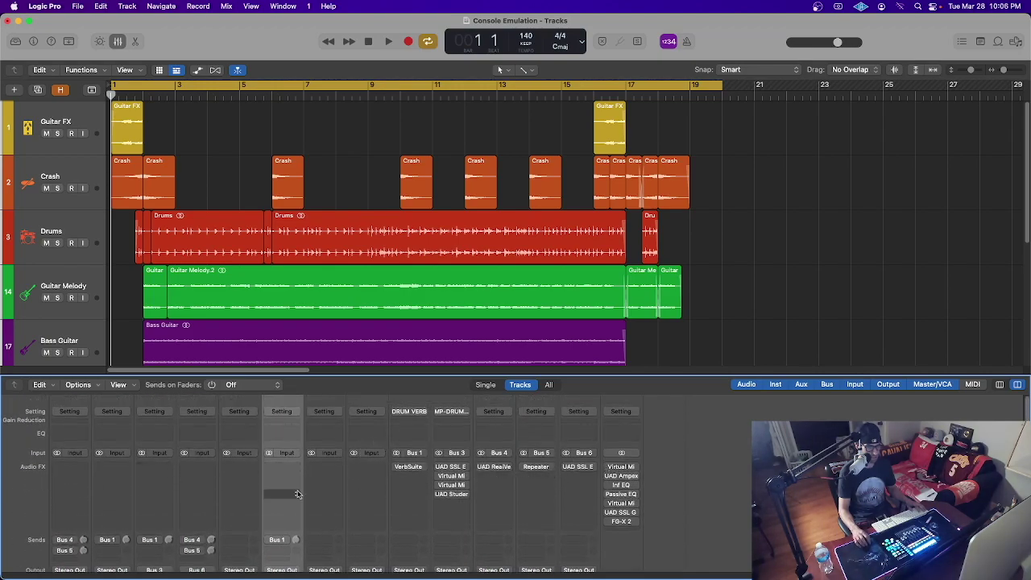
pyautogui.scroll(-3, 269, 473)
pyautogui.scroll(-3, 269, 473)
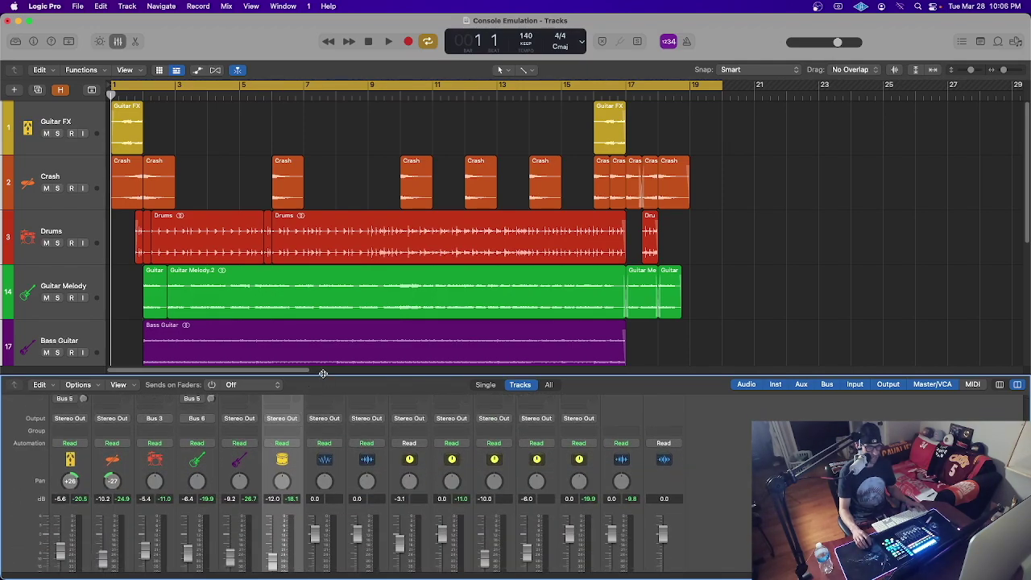
pyautogui.scroll(-3, 301, 420)
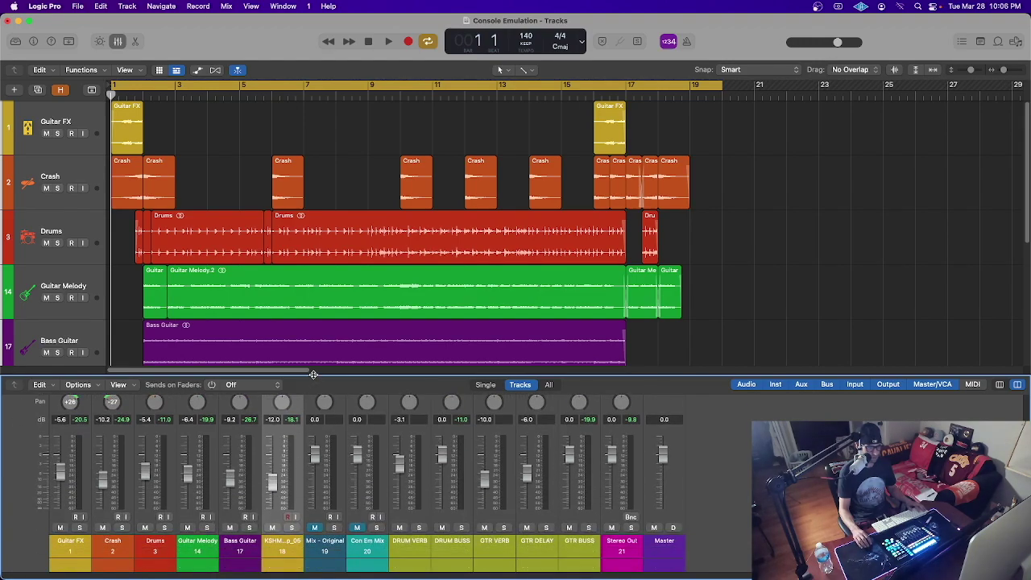
pyautogui.press('x')
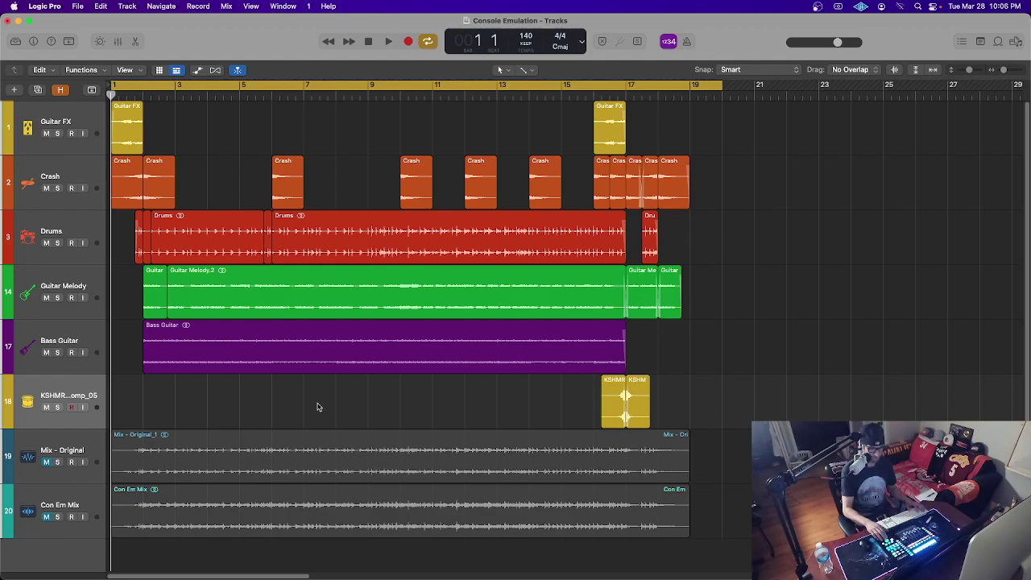
# Play the whole arrangement from bar 1 to bar 19 to hear the current mix
pyautogui.press('space')
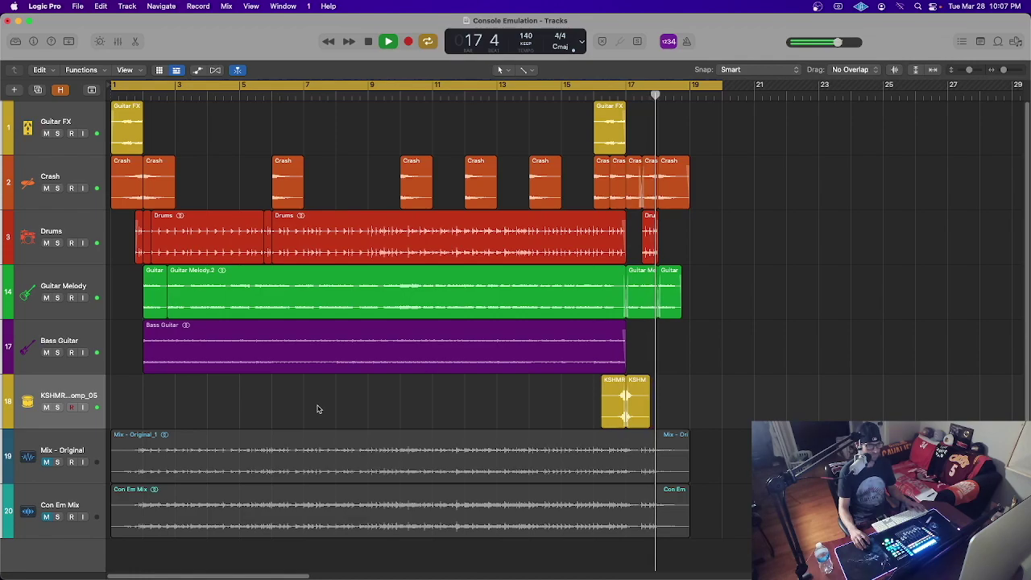
pyautogui.press('space')
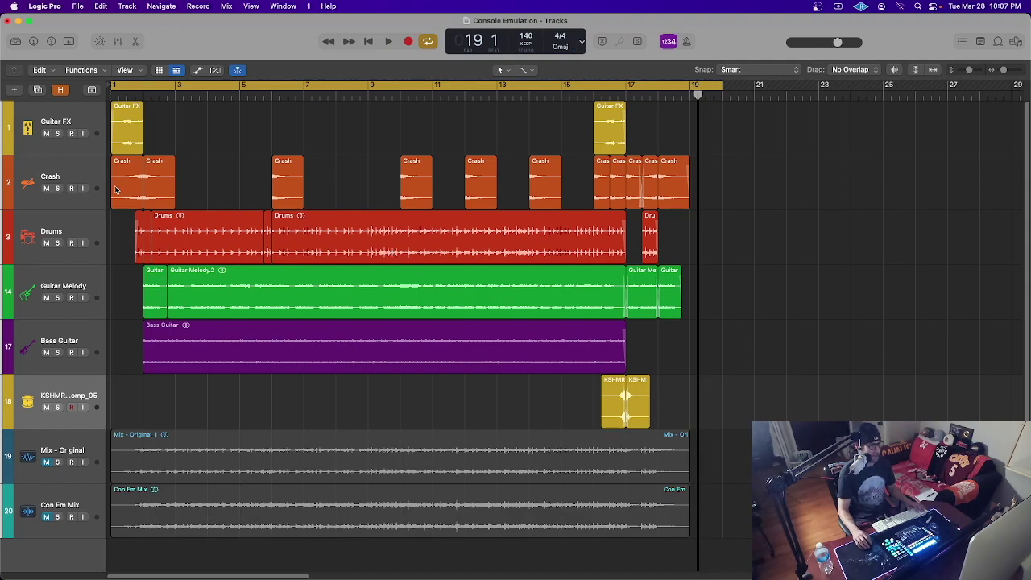
# Insert the stereo UAD Neve 1073 plug-in in the Drums channel's first audio effect slot and reposition its window
pyautogui.click(68, 228)
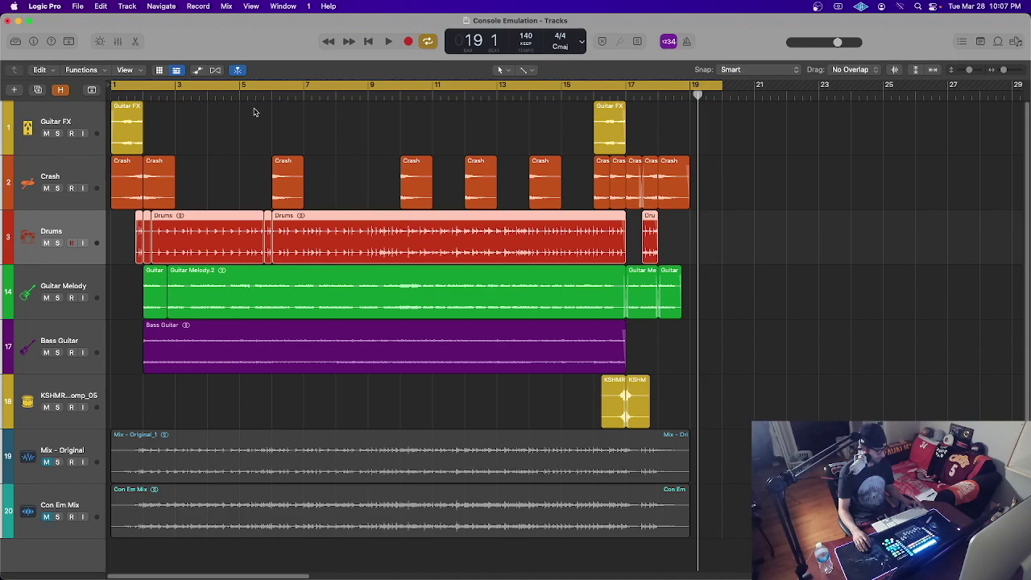
pyautogui.press('x')
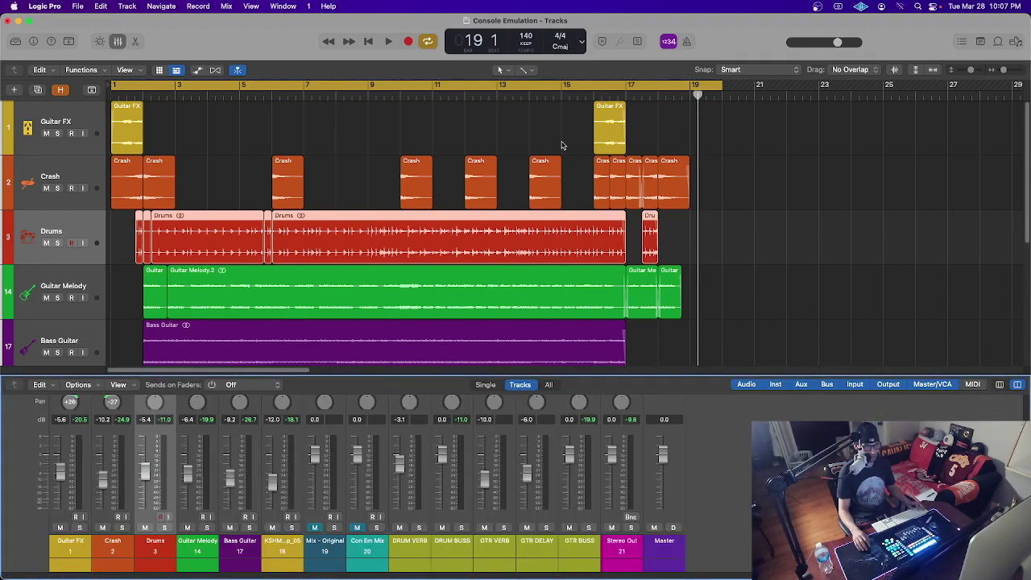
pyautogui.scroll(10, 233, 475)
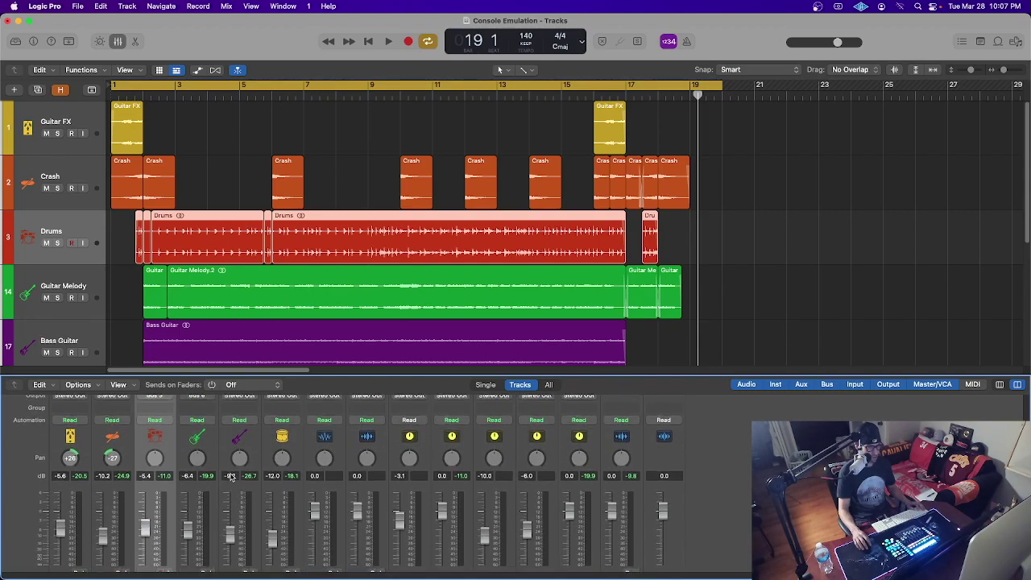
pyautogui.scroll(2, 231, 475)
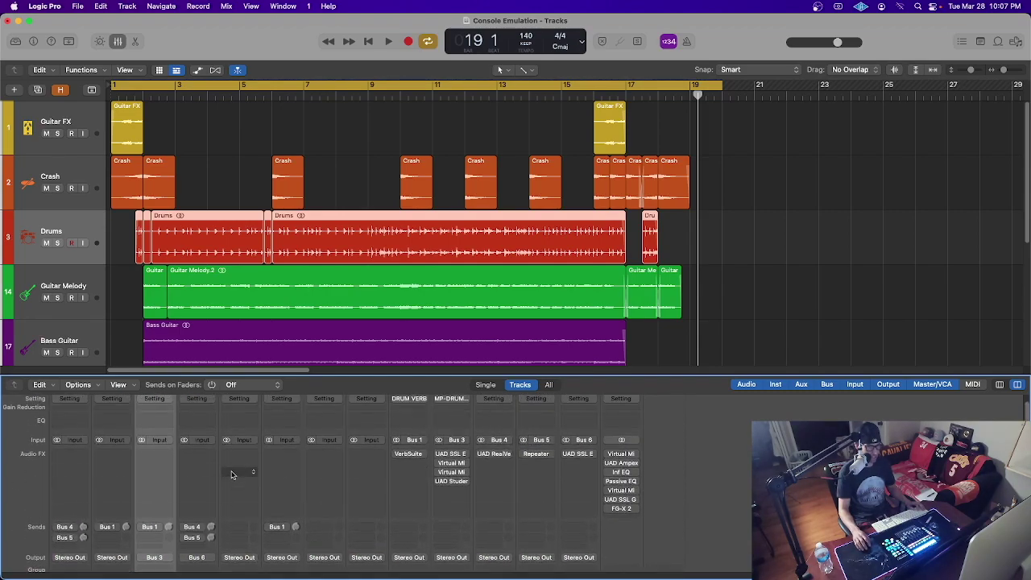
pyautogui.click(157, 455)
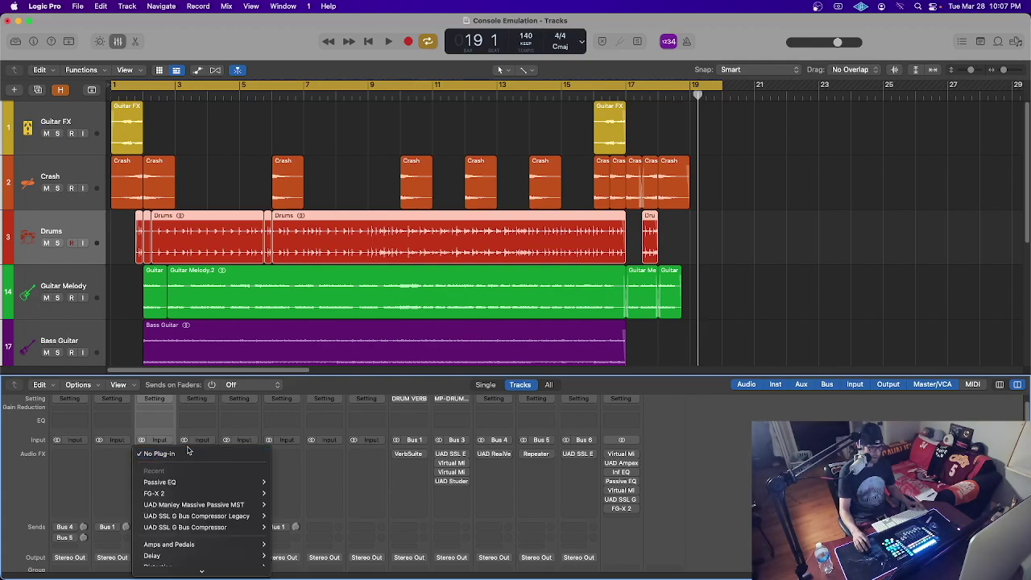
pyautogui.moveTo(190, 571)
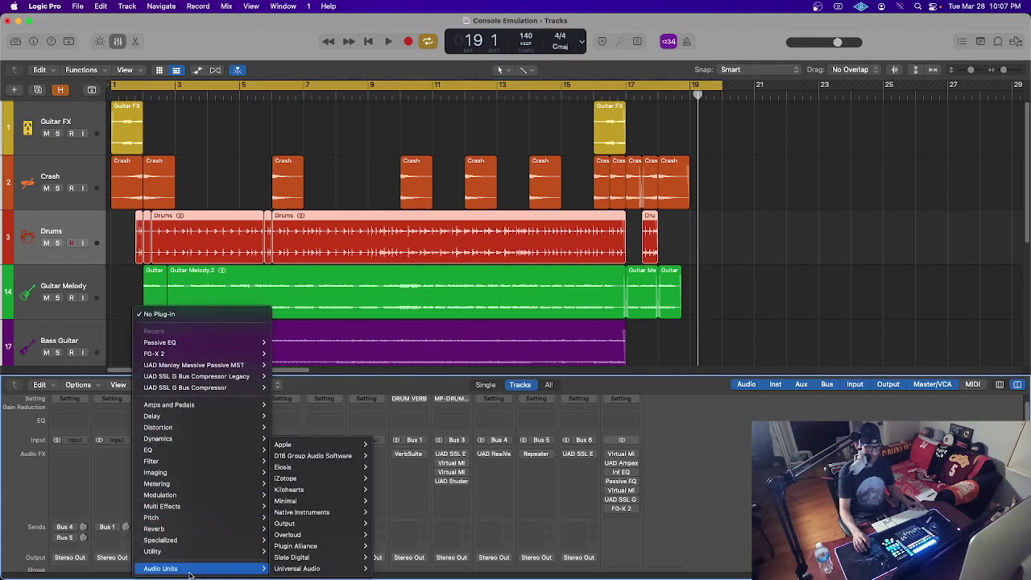
pyautogui.moveTo(306, 568)
pyautogui.moveTo(435, 321)
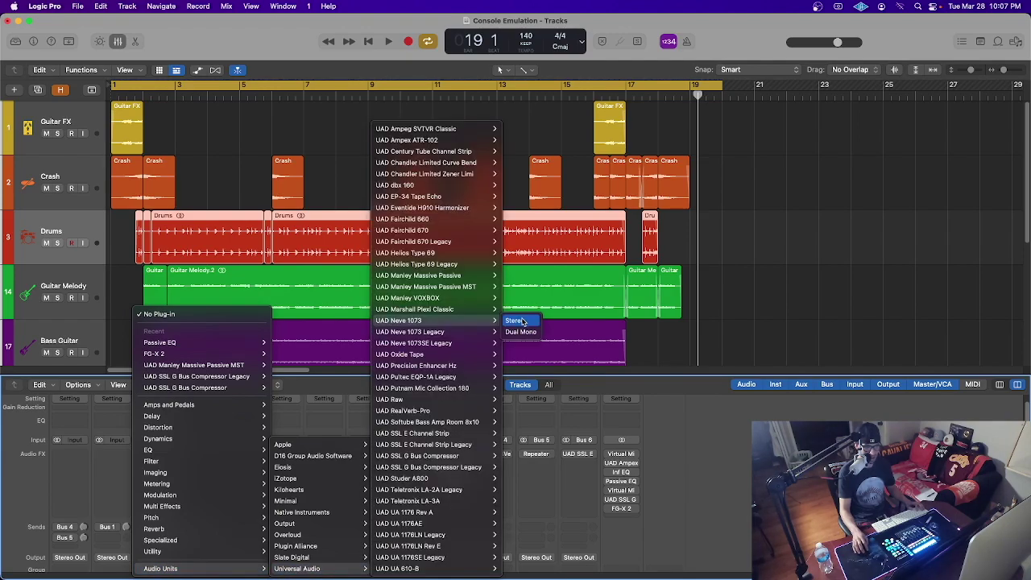
pyautogui.click(523, 321)
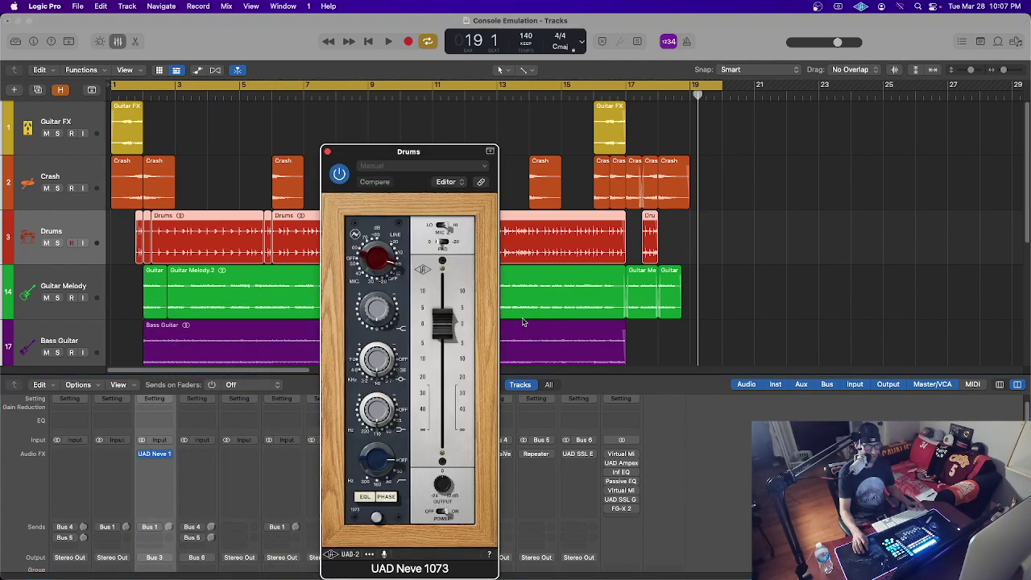
pyautogui.moveTo(413, 149); pyautogui.dragTo(439, 113)
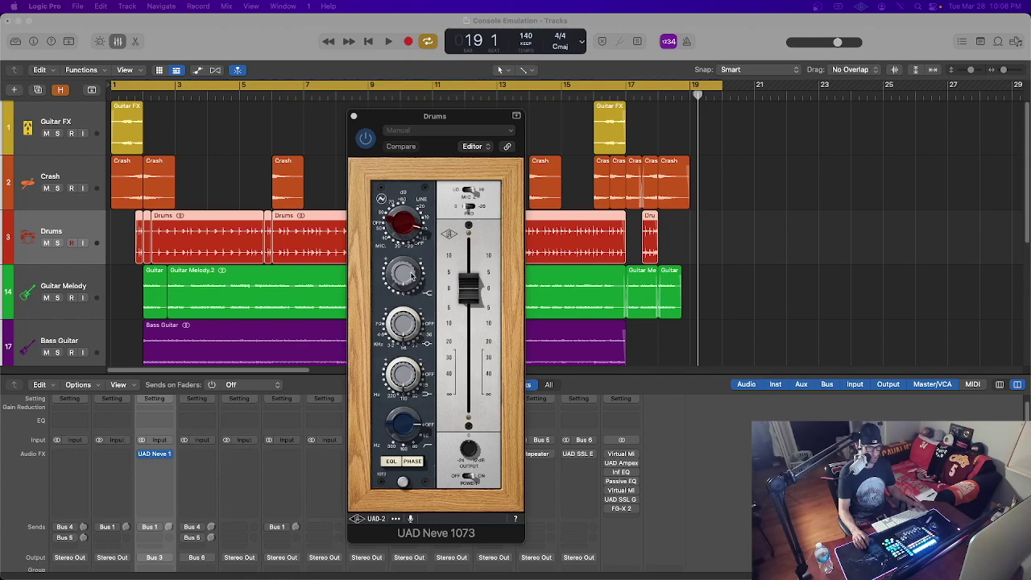
# Adjust the red input gain knob within the Line range on the Drums track's Neve 1073
pyautogui.click(410, 226)
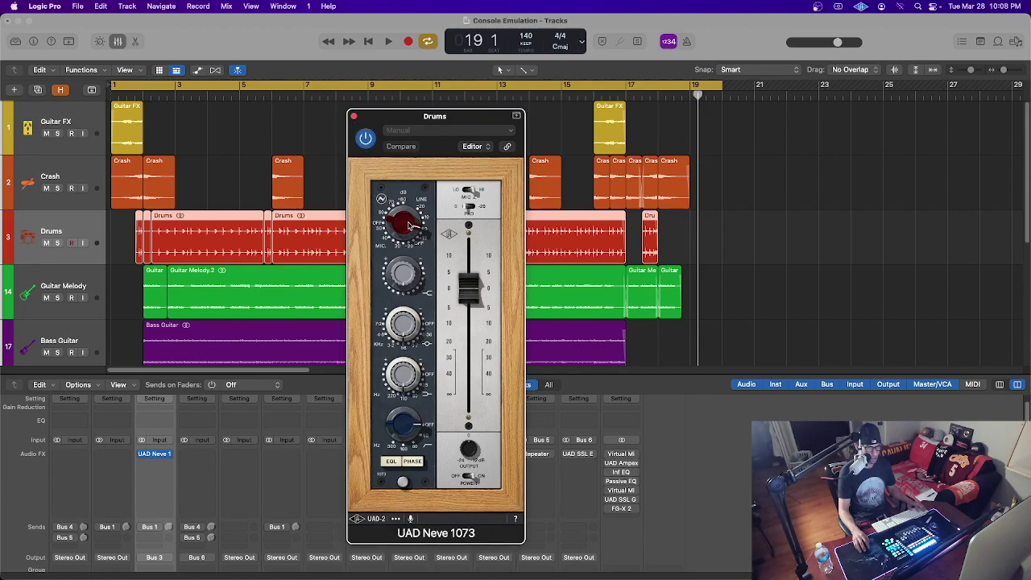
pyautogui.moveTo(408, 226); pyautogui.dragTo(408, 234)
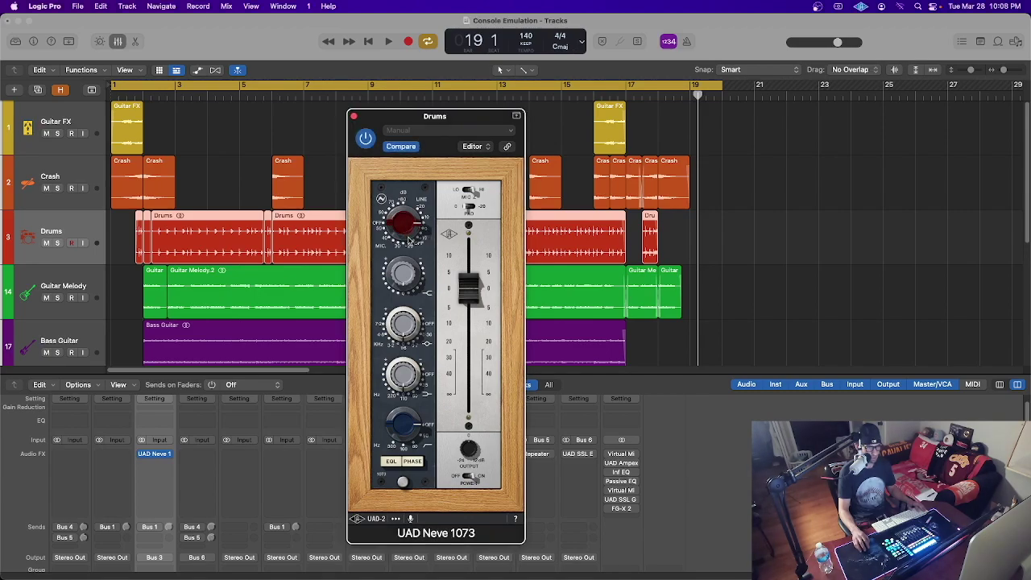
pyautogui.moveTo(411, 246); pyautogui.dragTo(412, 252)
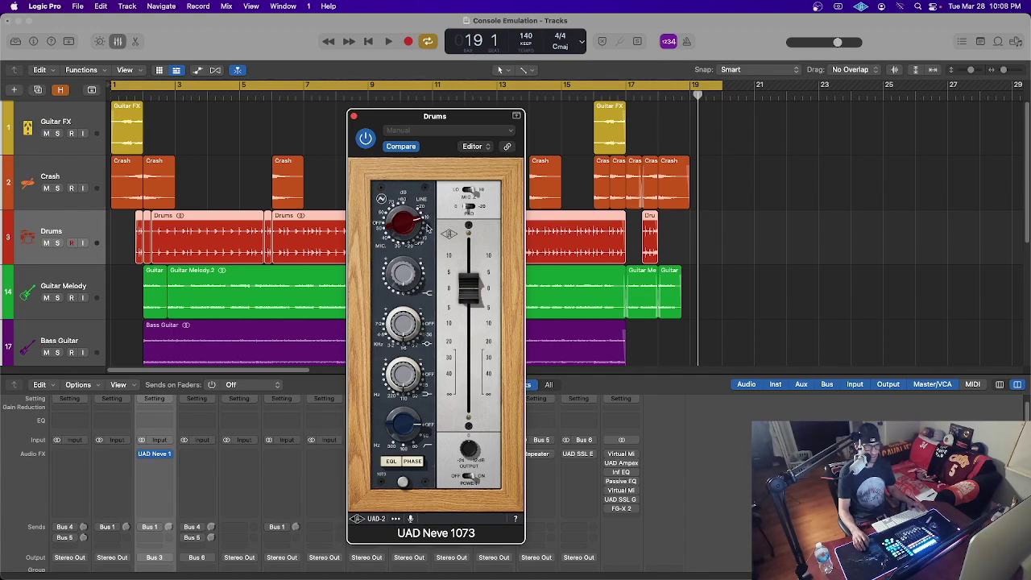
# Solo the Drums track and play it from bar 1 to audition the drums through the Neve 1073
pyautogui.click(57, 243)
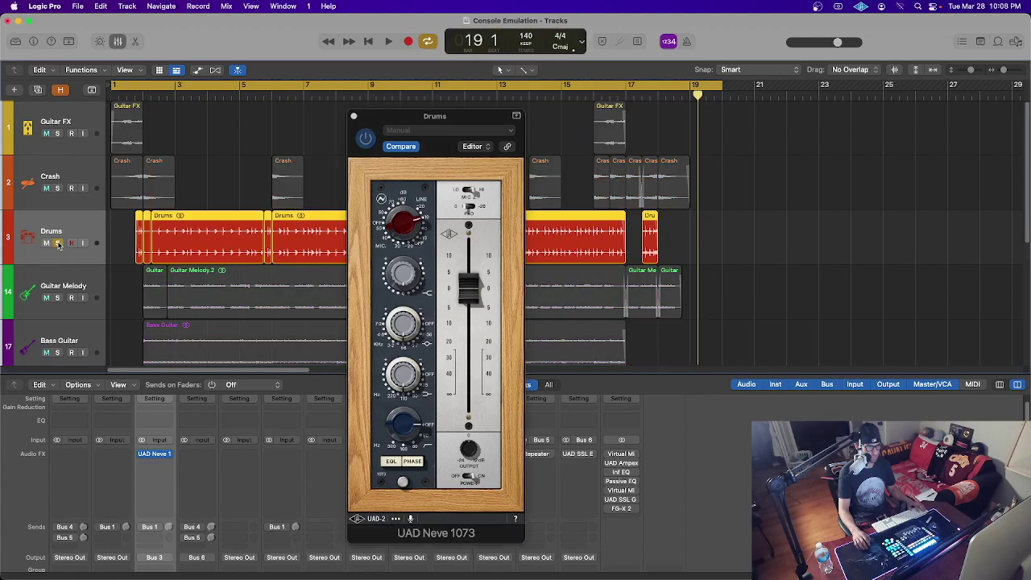
pyautogui.click(112, 86)
pyautogui.press('space')
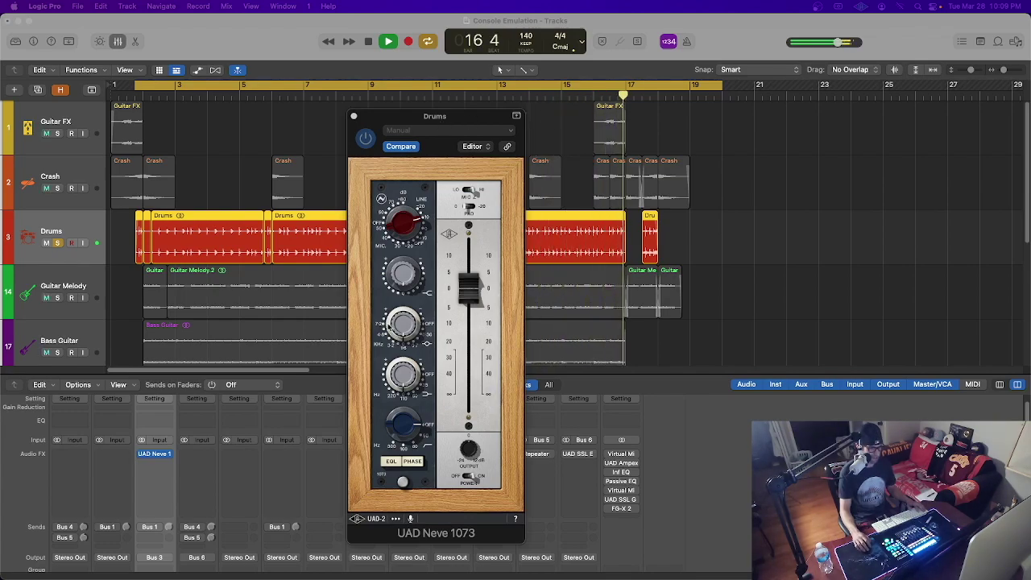
pyautogui.press('space')
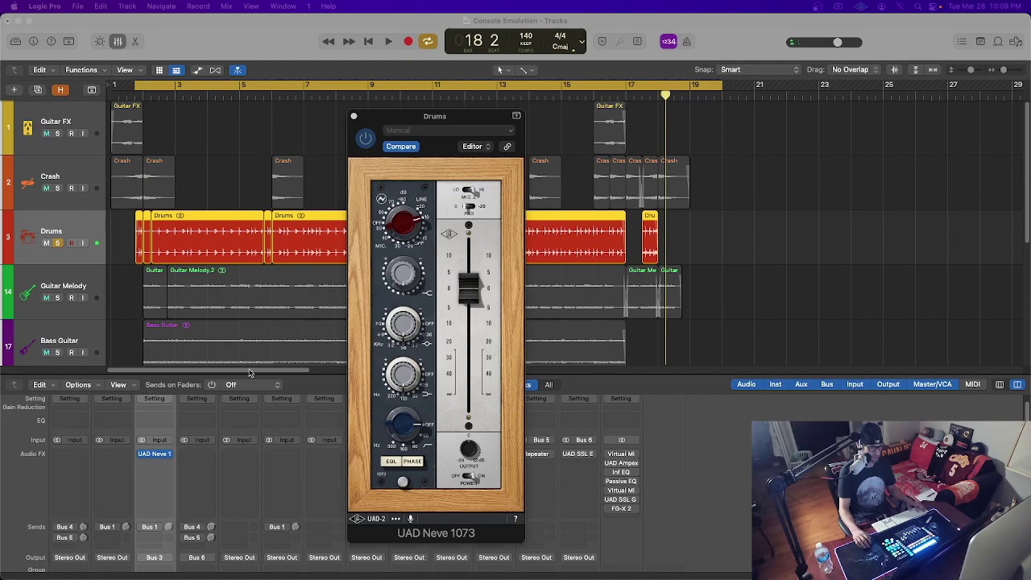
# Clear the Drums channel's peak level, bypass its Neve 1073 and reposition the plug-in window beside the channel meters
pyautogui.scroll(-10, 233, 435)
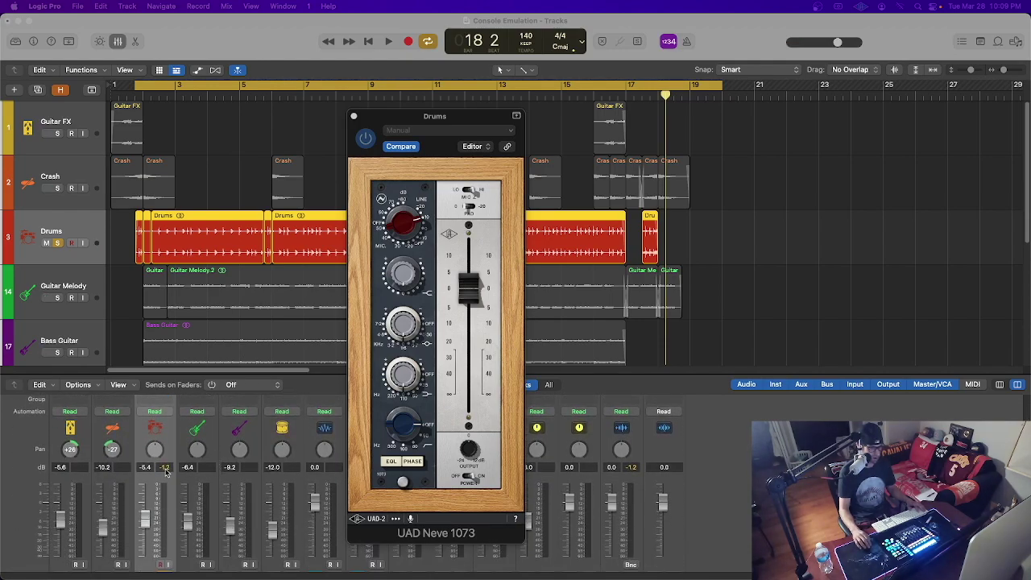
pyautogui.click(165, 469)
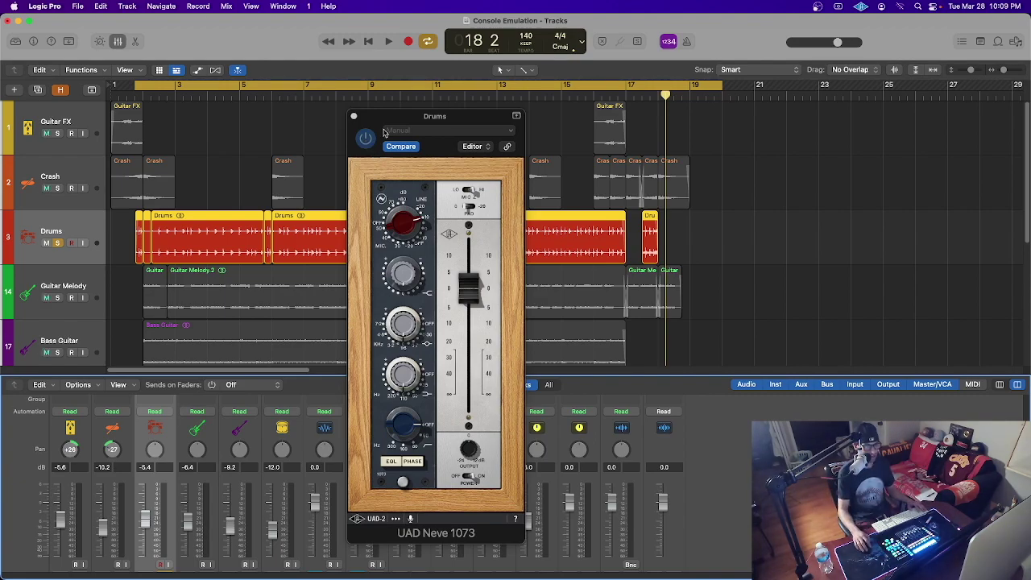
pyautogui.moveTo(388, 119); pyautogui.dragTo(438, 117)
pyautogui.click(415, 138)
pyautogui.click(416, 139)
pyautogui.click(416, 138)
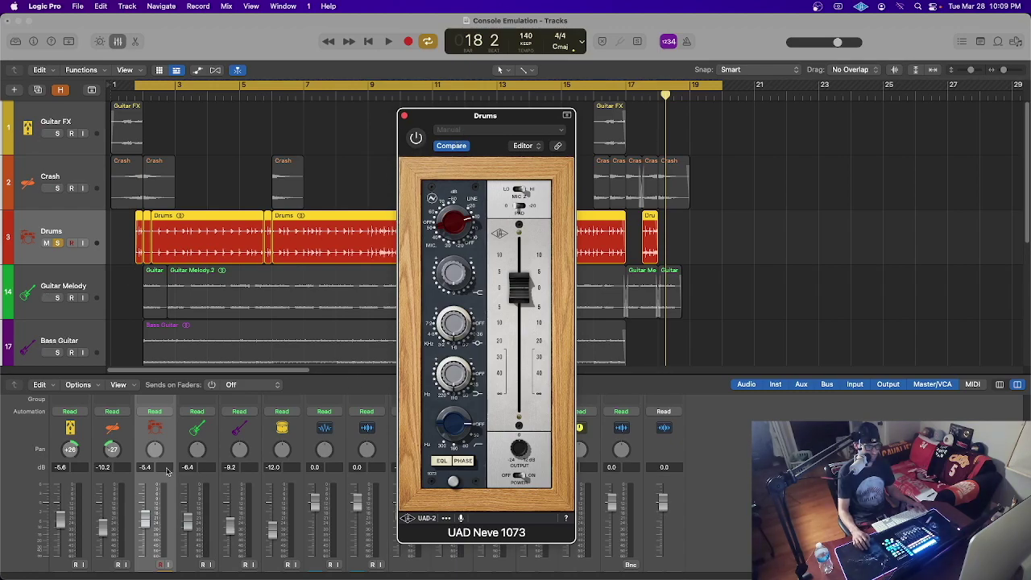
pyautogui.click(167, 471)
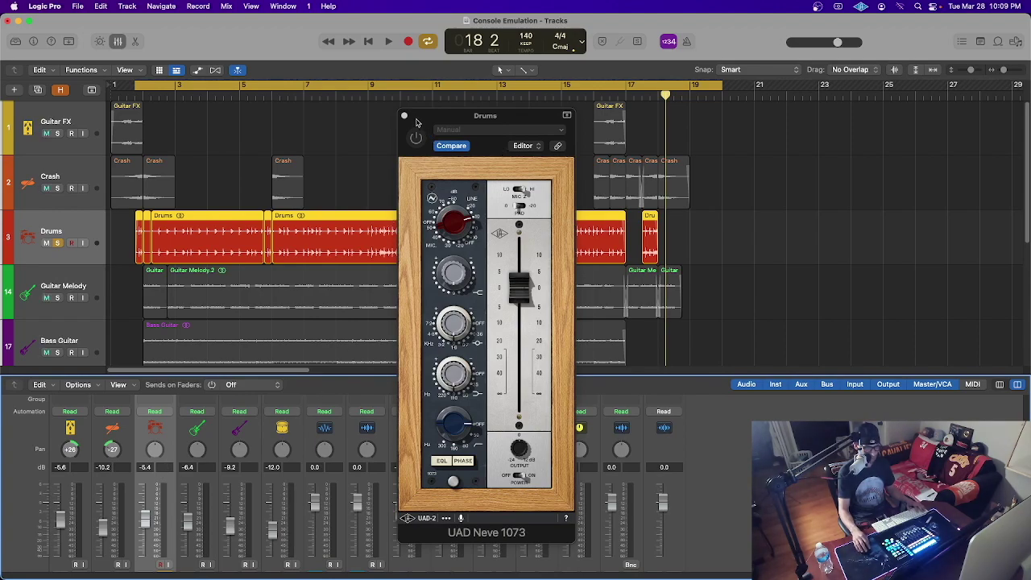
pyautogui.moveTo(416, 121); pyautogui.dragTo(418, 119)
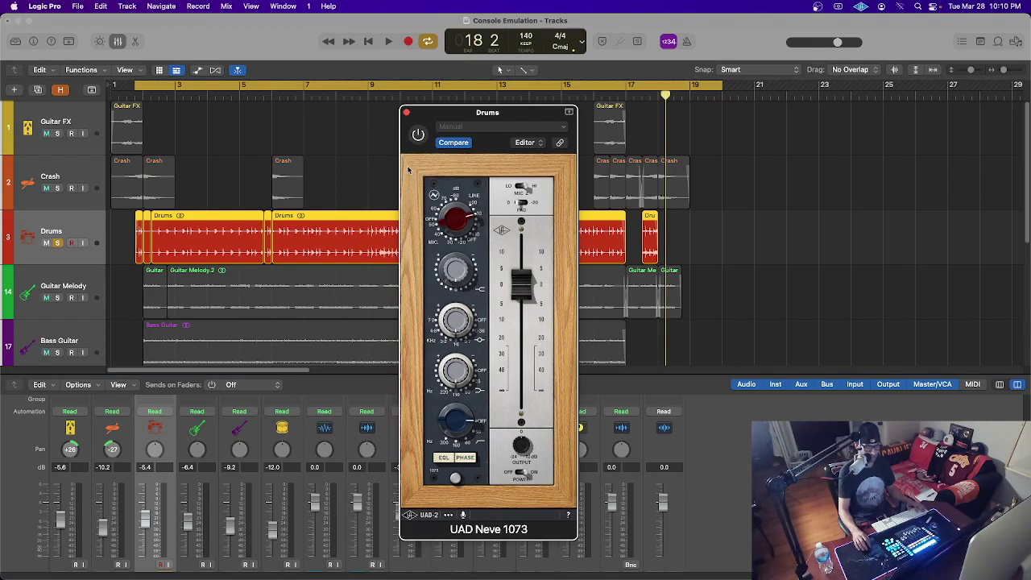
# Play the soloed drums from bar 1 with the Neve 1073 bypassed and reset the peak level to check the unprocessed signal
pyautogui.press('Return')
pyautogui.press('space')
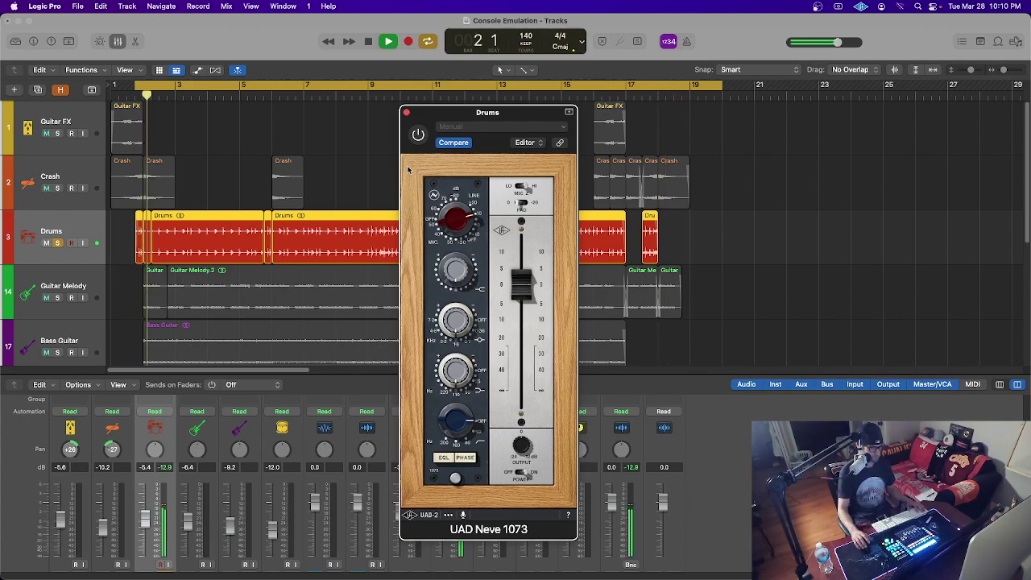
pyautogui.click(170, 475)
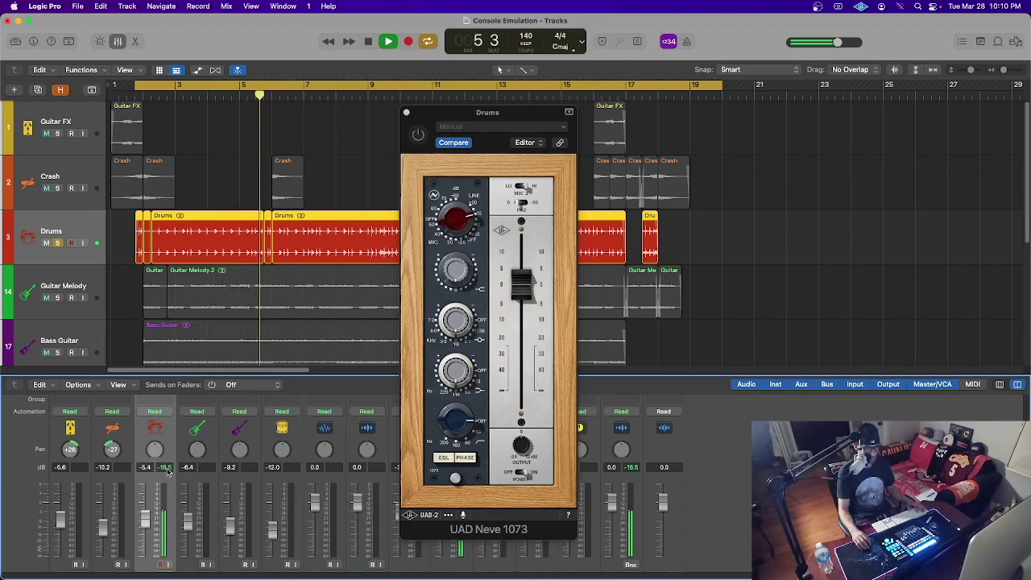
pyautogui.press('s')
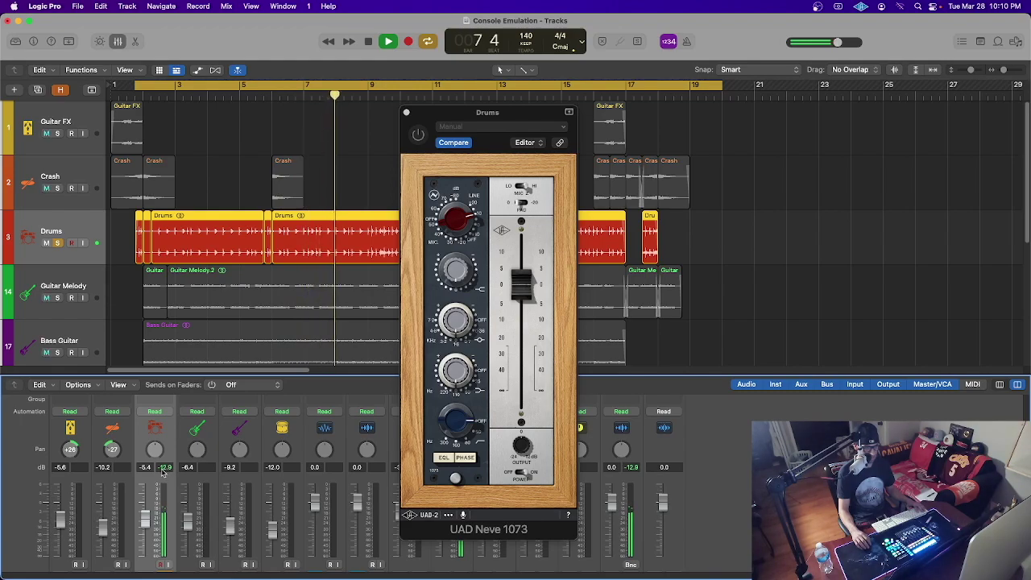
# Re-enable the Neve 1073 during playback and reset the Drums channel's peak level repeatedly to check the processed signal
pyautogui.click(418, 136)
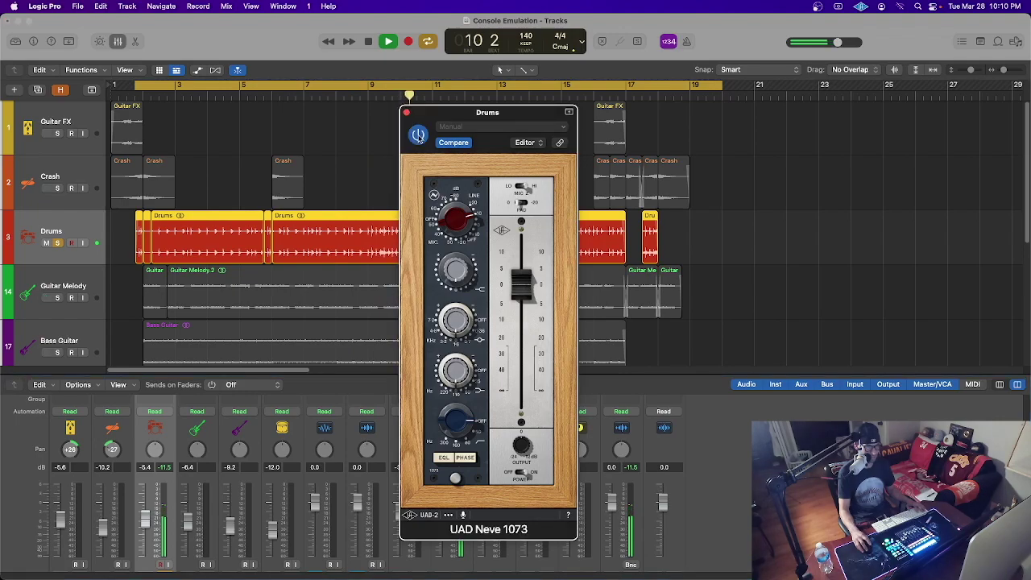
pyautogui.click(164, 469)
pyautogui.press('s')
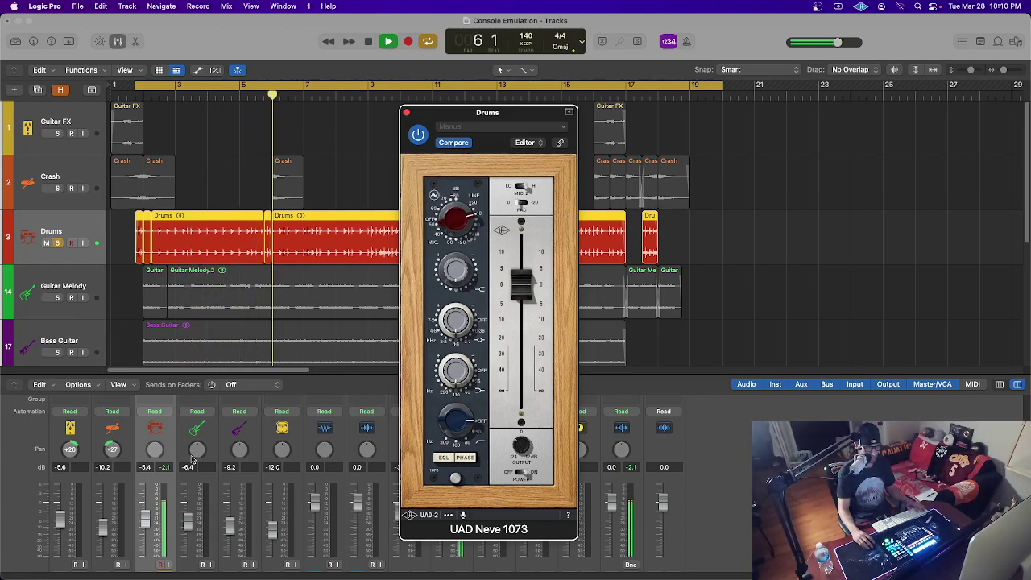
pyautogui.click(163, 468)
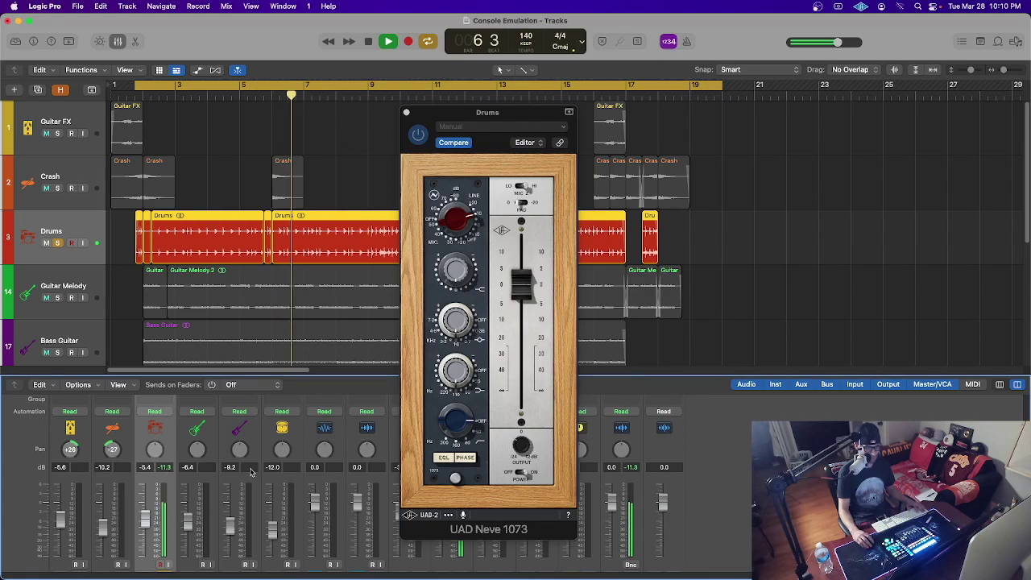
pyautogui.click(520, 444)
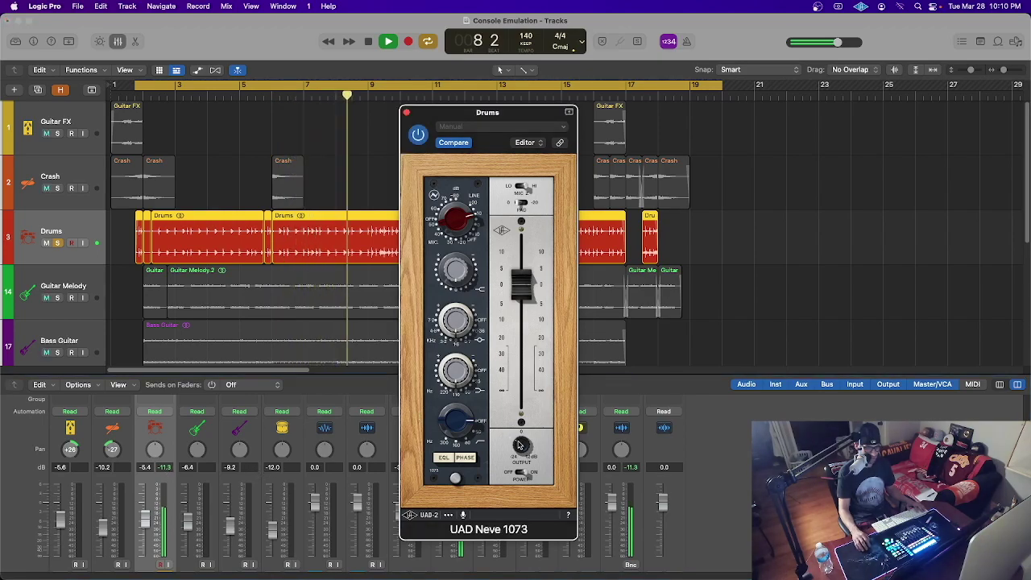
pyautogui.click(194, 462)
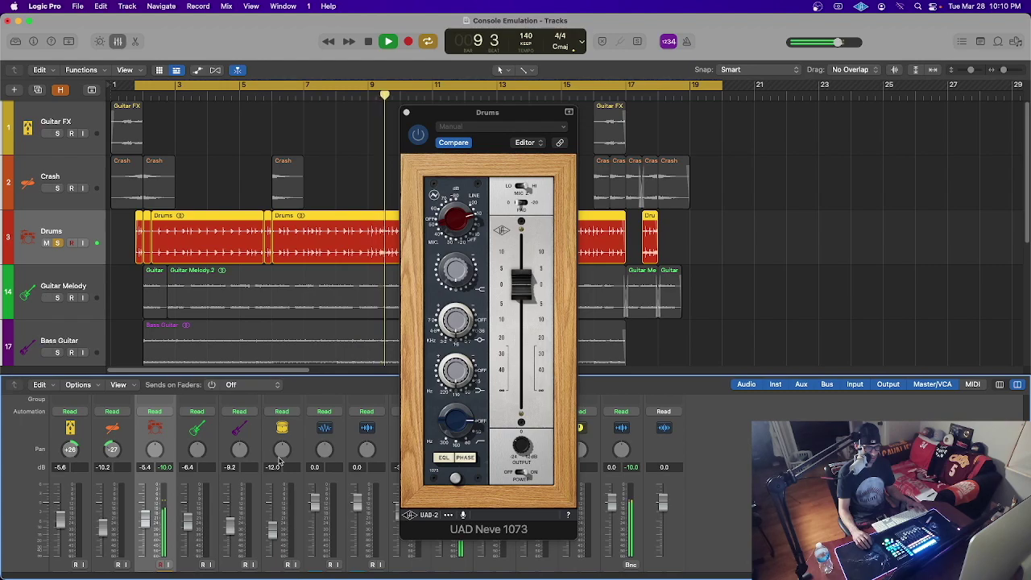
pyautogui.click(506, 457)
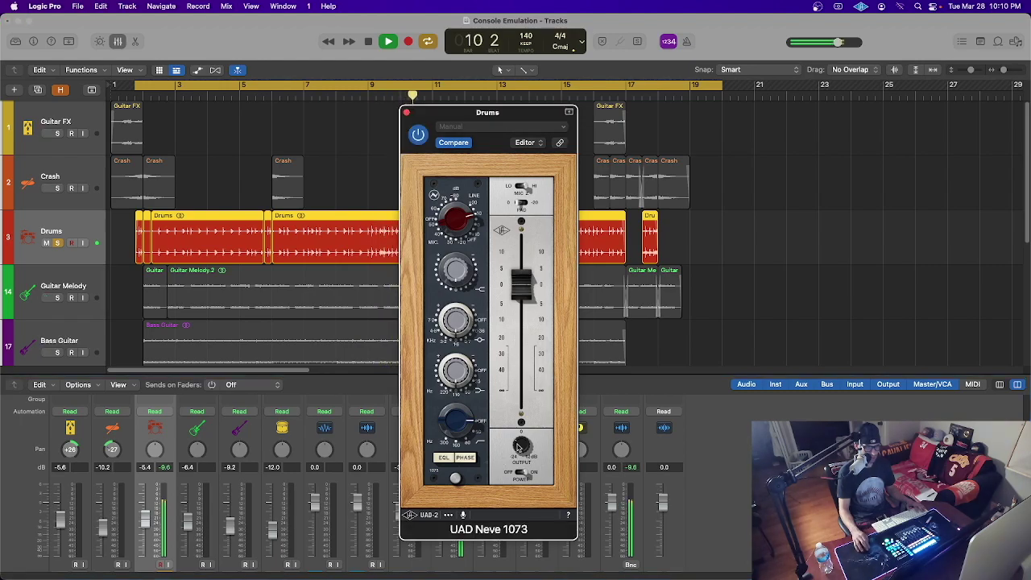
pyautogui.click(165, 471)
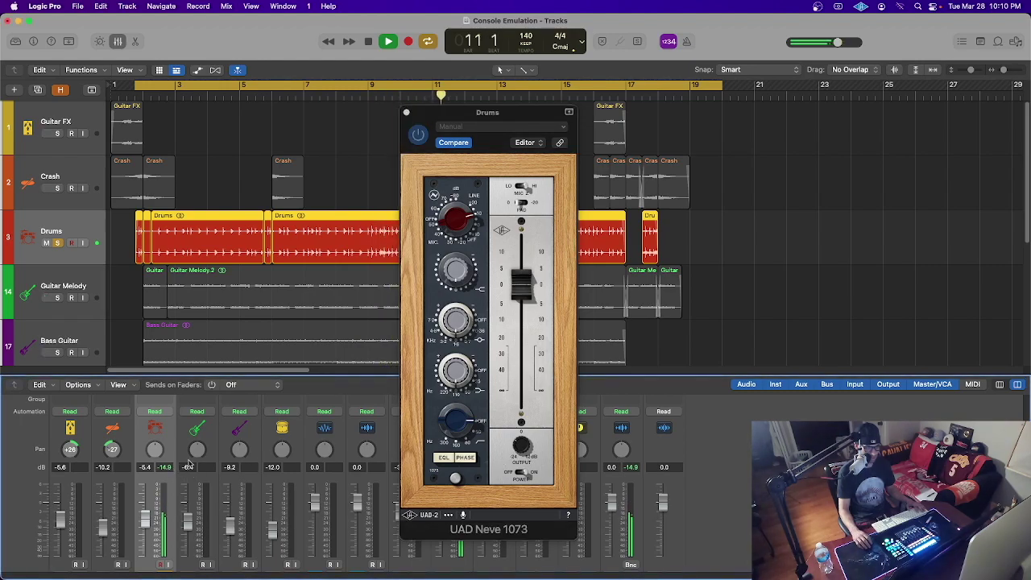
# Compare the playing drums with the Neve 1073 bypassed and active, finishing with it active, and close its window
pyautogui.click(419, 137)
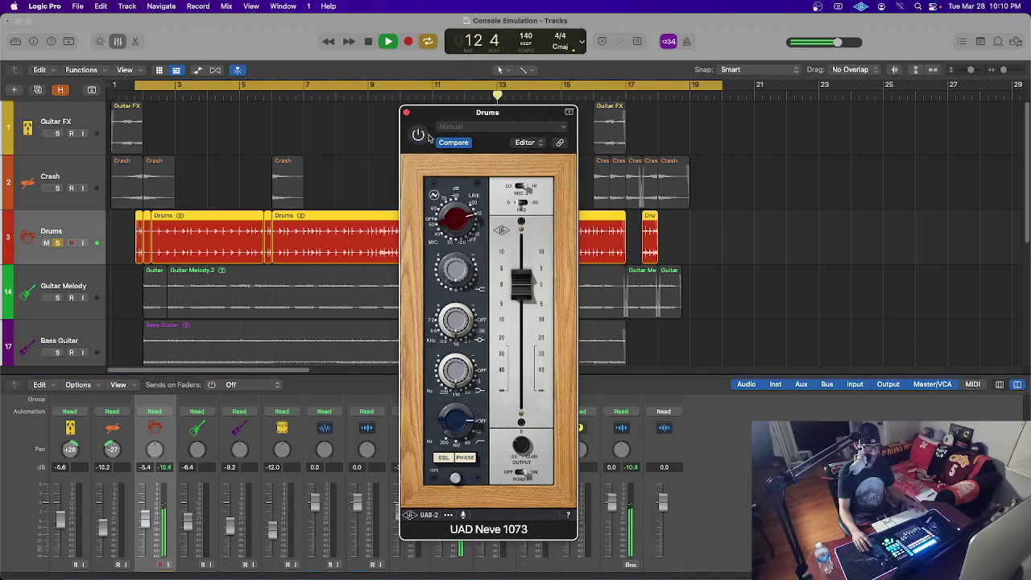
pyautogui.click(168, 471)
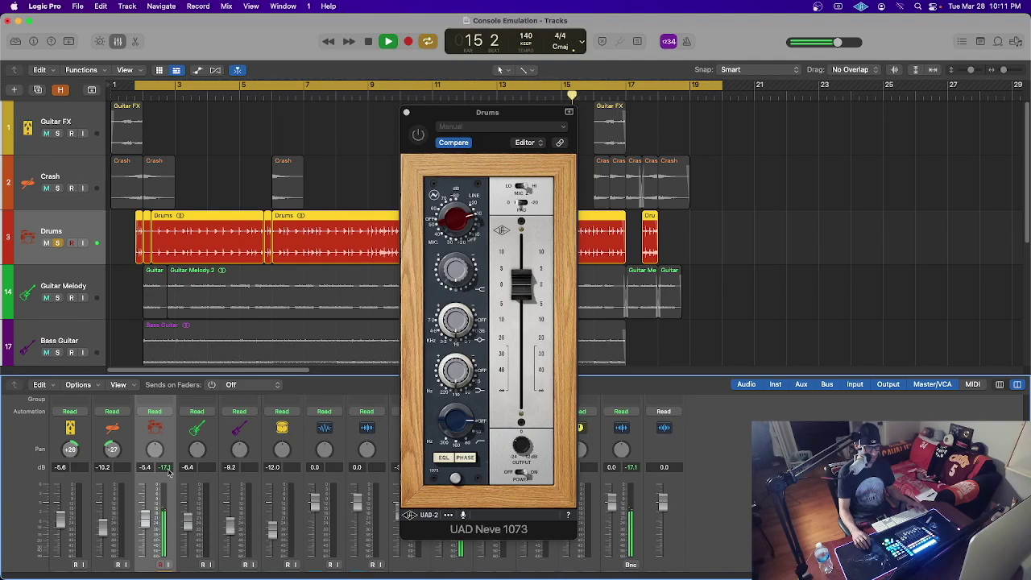
pyautogui.click(420, 136)
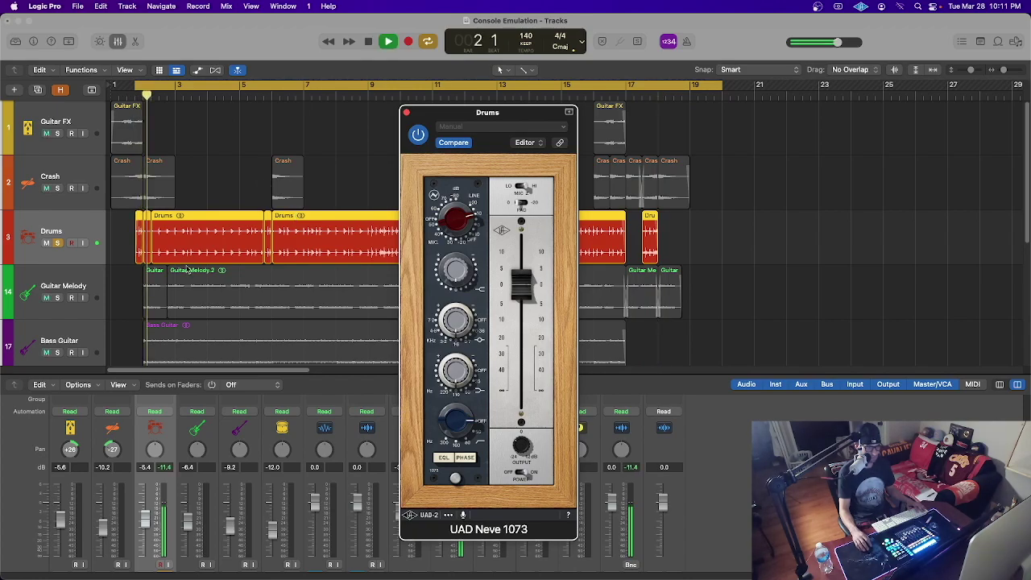
pyautogui.click(162, 466)
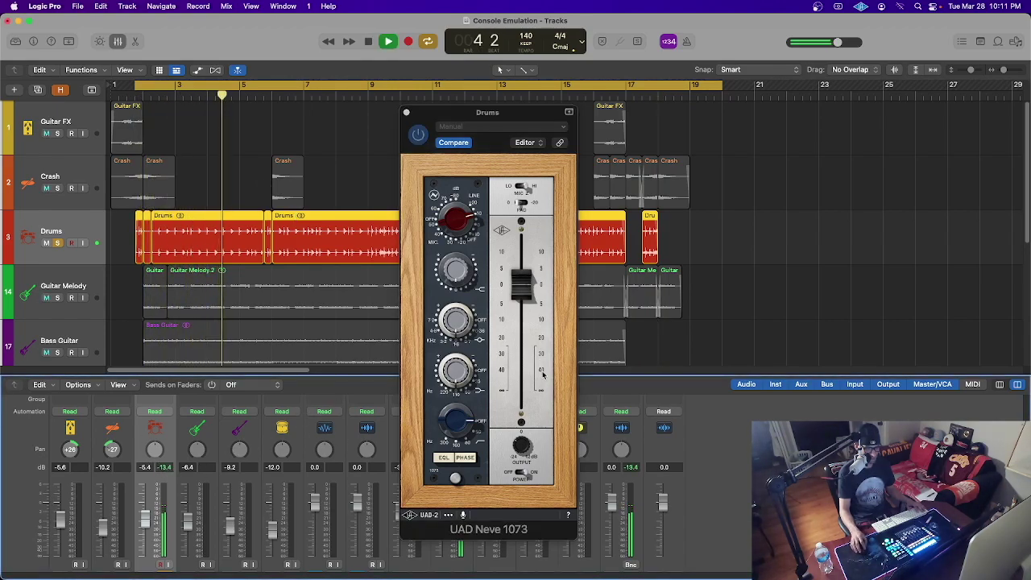
pyautogui.click(419, 135)
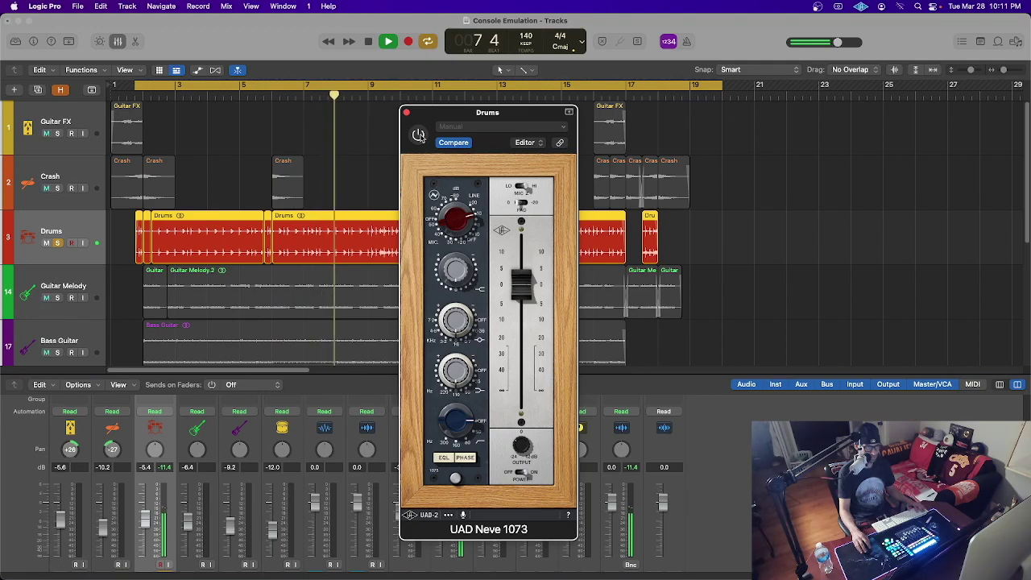
pyautogui.click(419, 136)
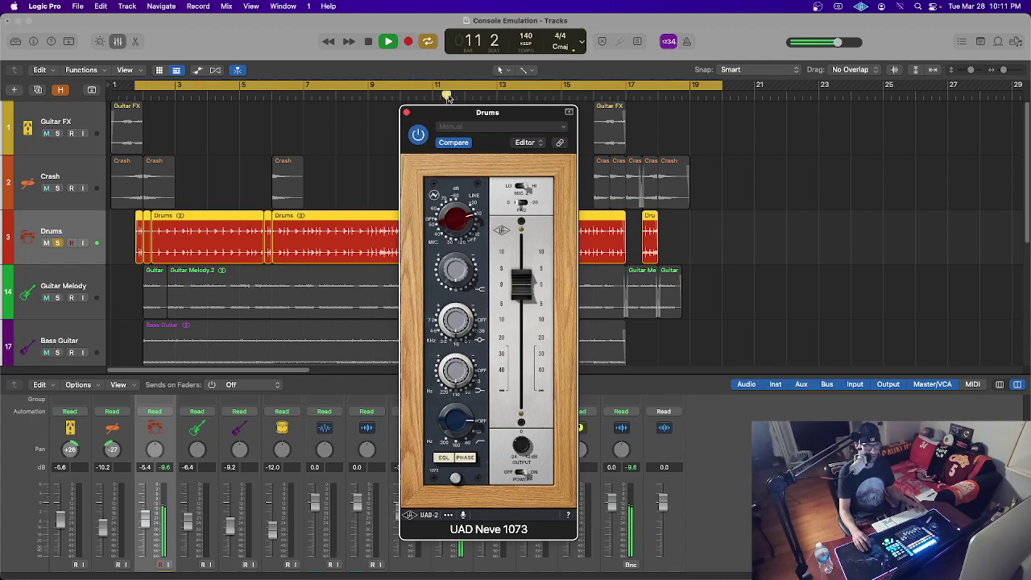
pyautogui.click(407, 112)
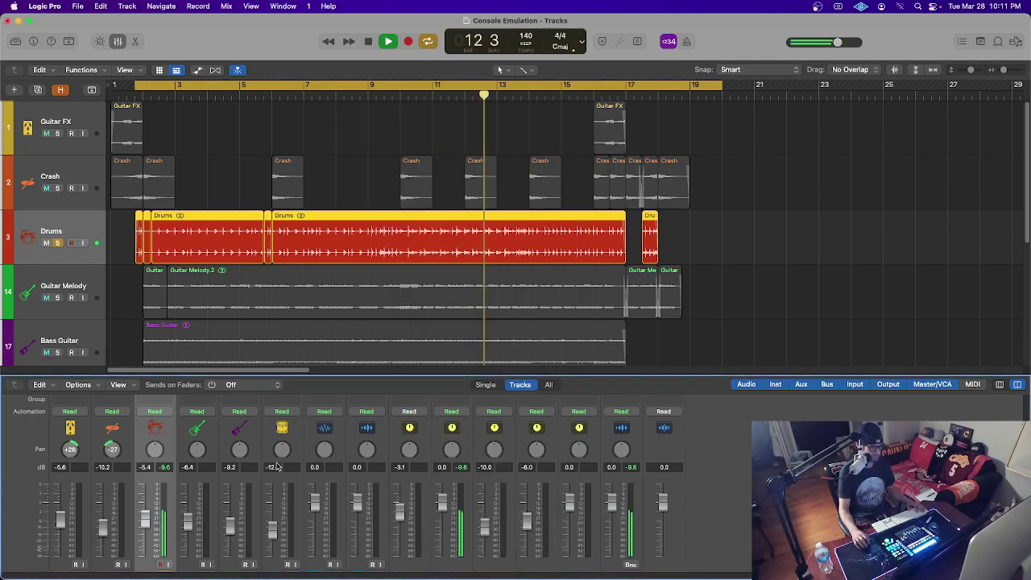
pyautogui.press('space')
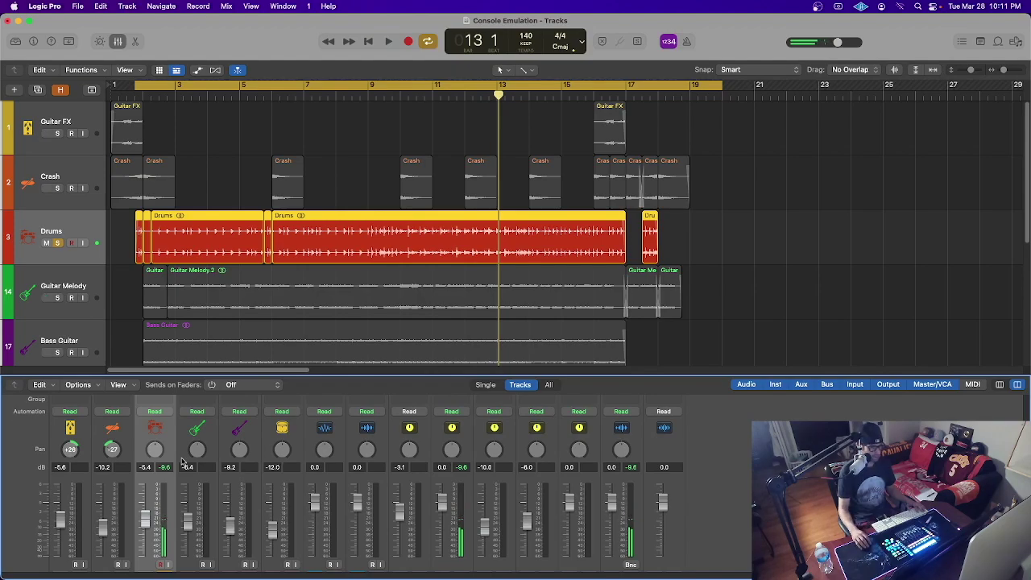
# Insert the stereo Slate Digital Virtual Mix Rack in the Drums channel's second audio effect slot
pyautogui.scroll(5, 202, 451)
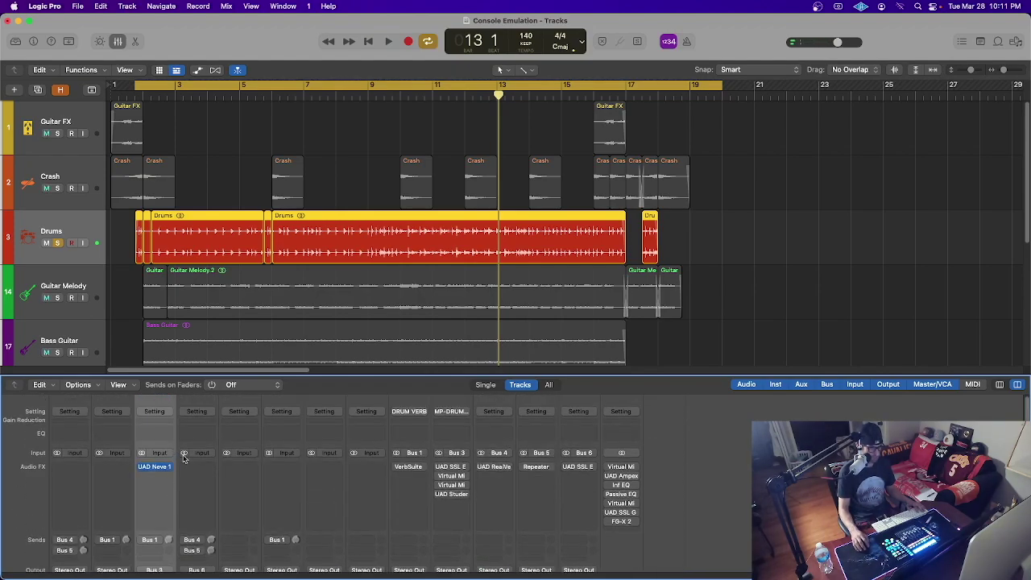
pyautogui.click(184, 466)
pyautogui.moveTo(201, 568)
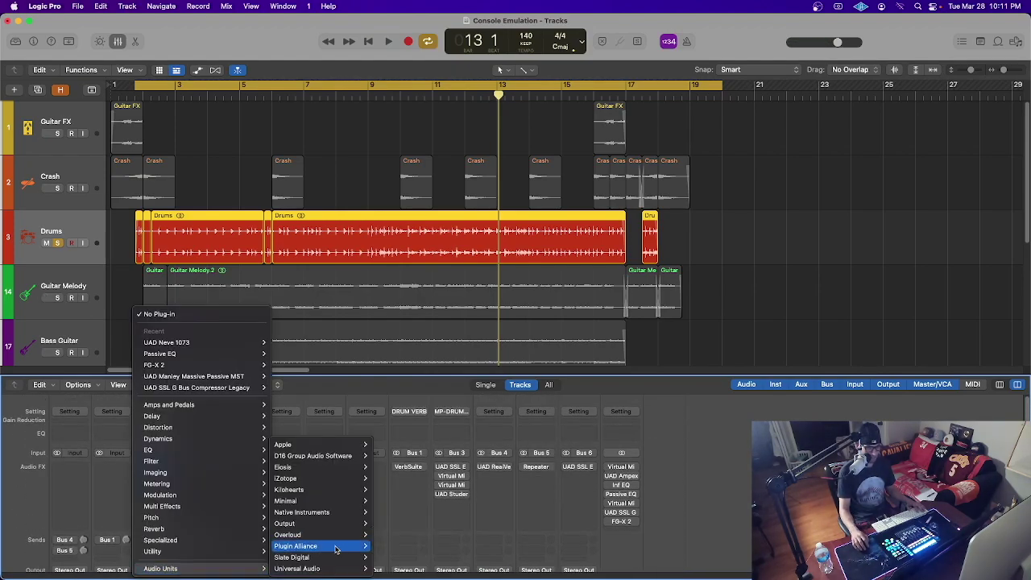
pyautogui.moveTo(329, 558)
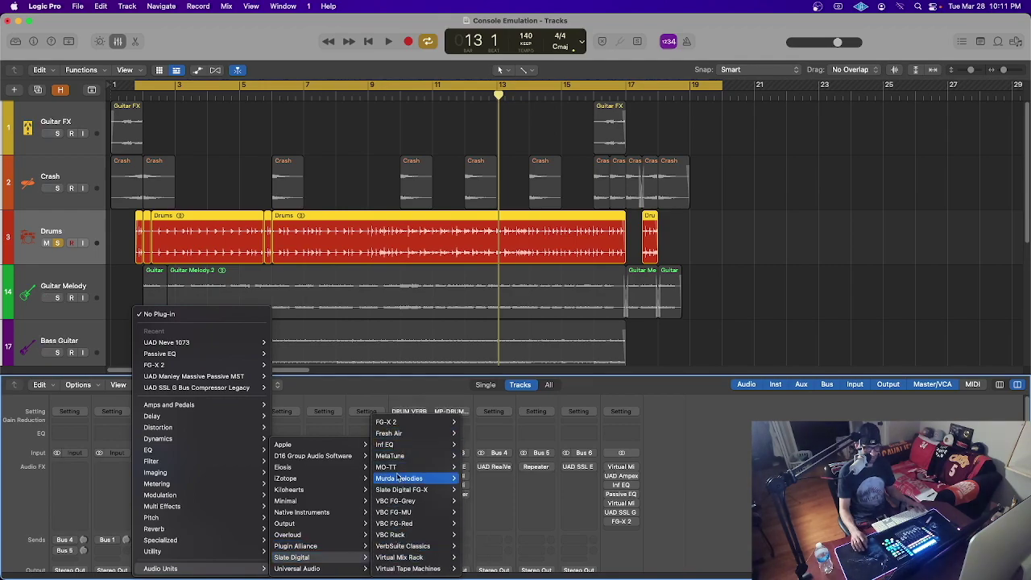
pyautogui.moveTo(427, 559)
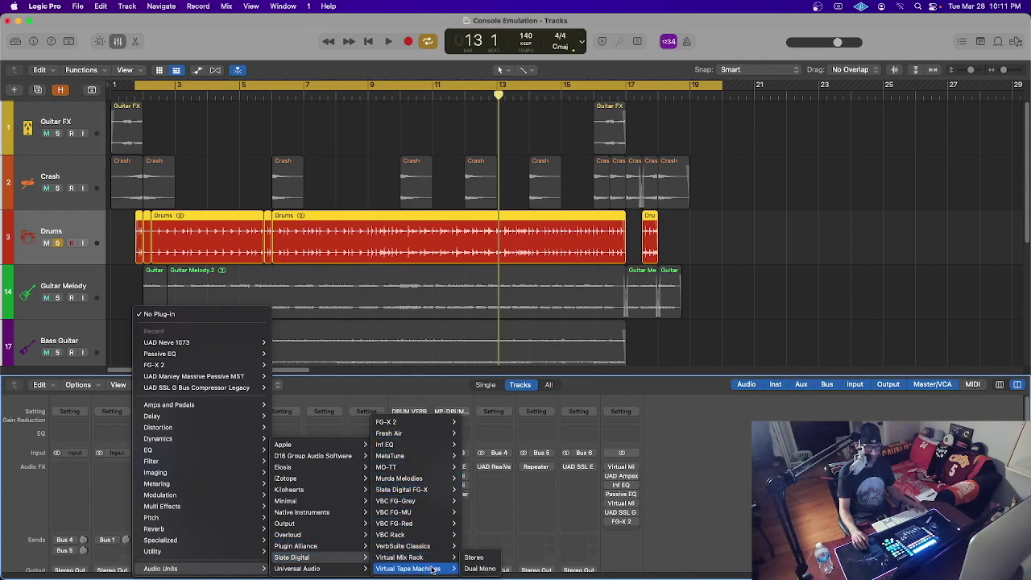
pyautogui.click(481, 559)
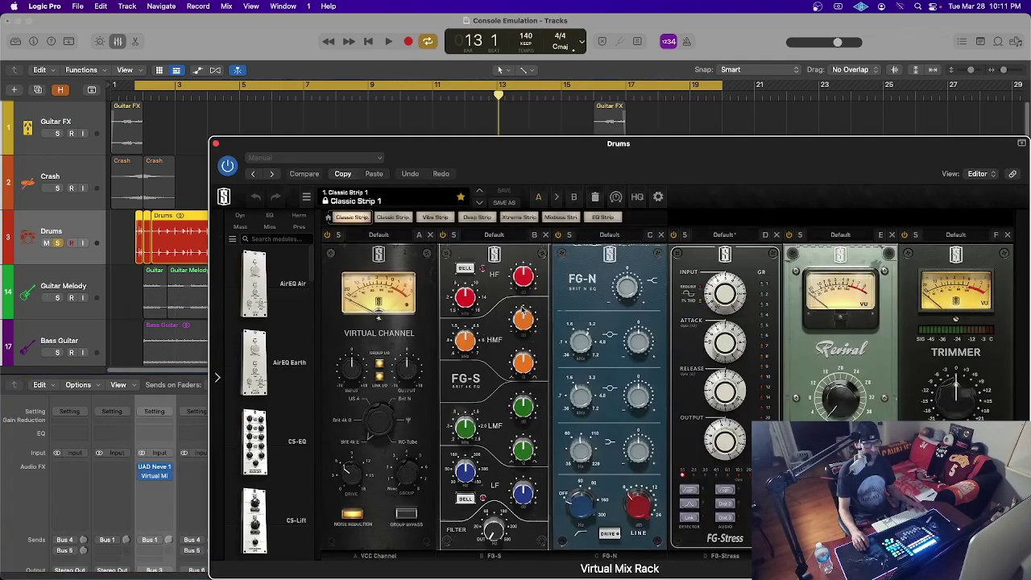
# Remove the FG-S, FG-N, FG-Stress, Revival and Trimmer modules from the Virtual Mix Rack, keeping only the Virtual Channel module
pyautogui.click(545, 235)
pyautogui.click(546, 235)
pyautogui.click(546, 235)
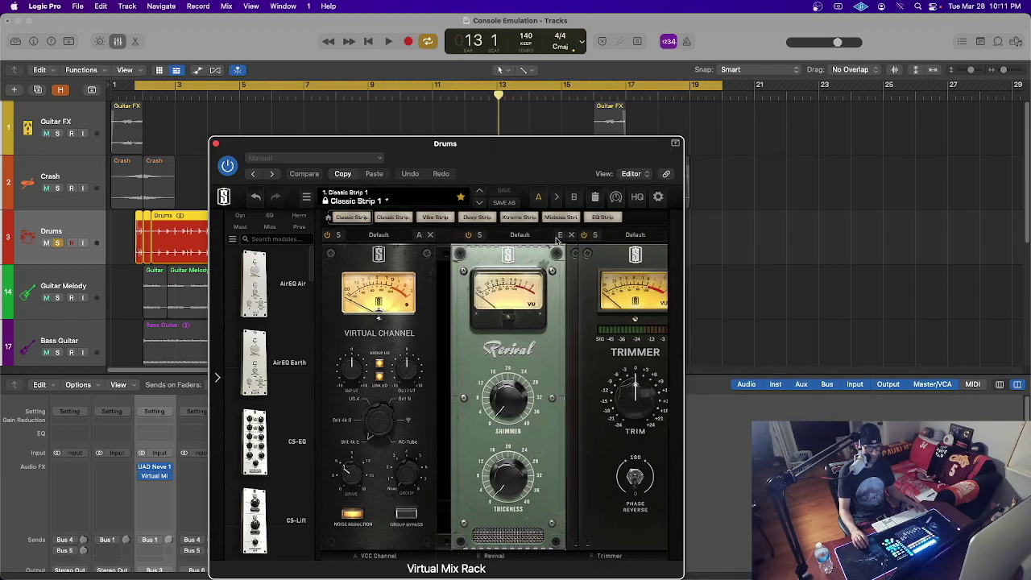
pyautogui.click(545, 234)
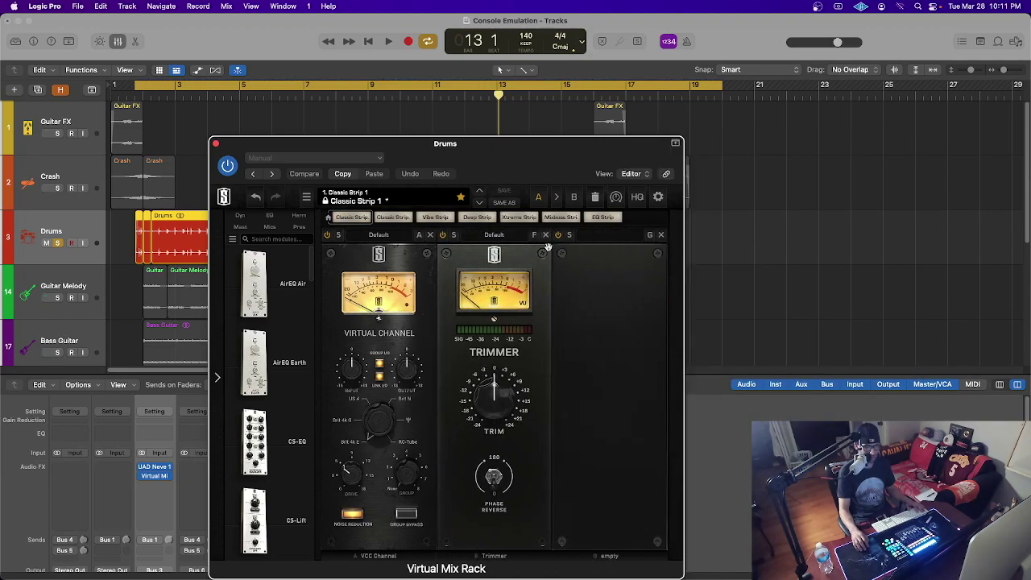
pyautogui.click(545, 234)
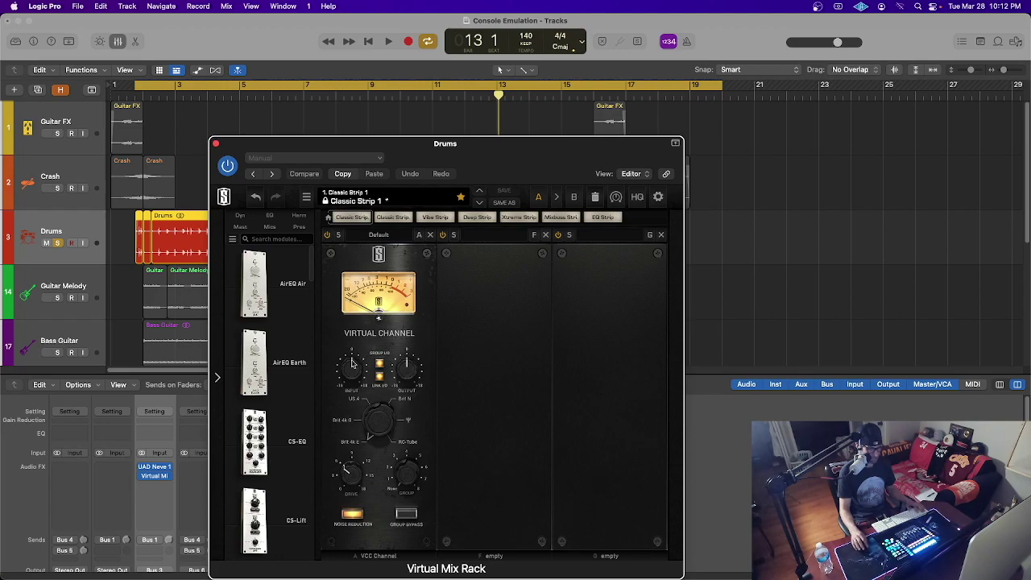
pyautogui.moveTo(358, 359)
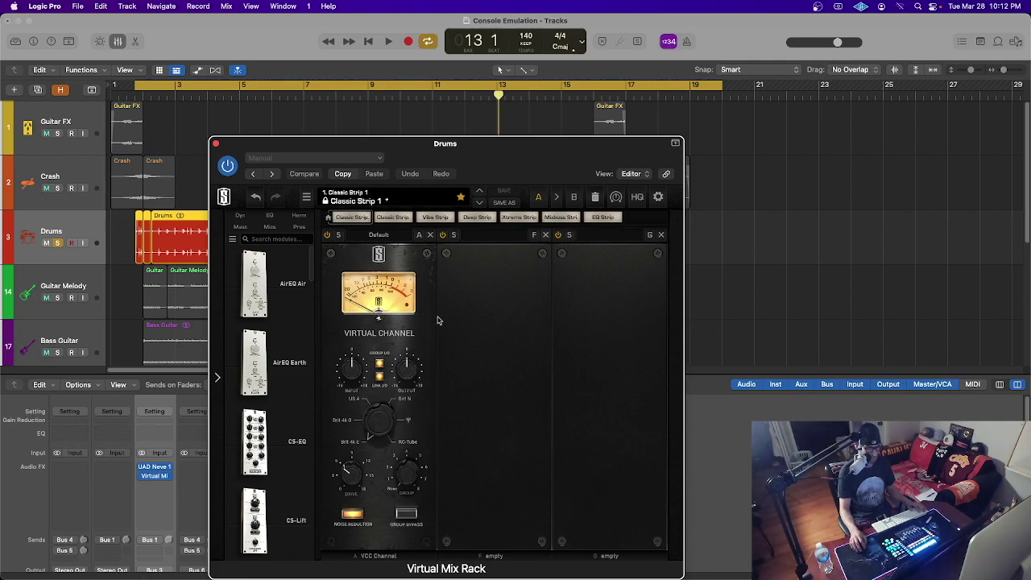
pyautogui.moveTo(138, 576)
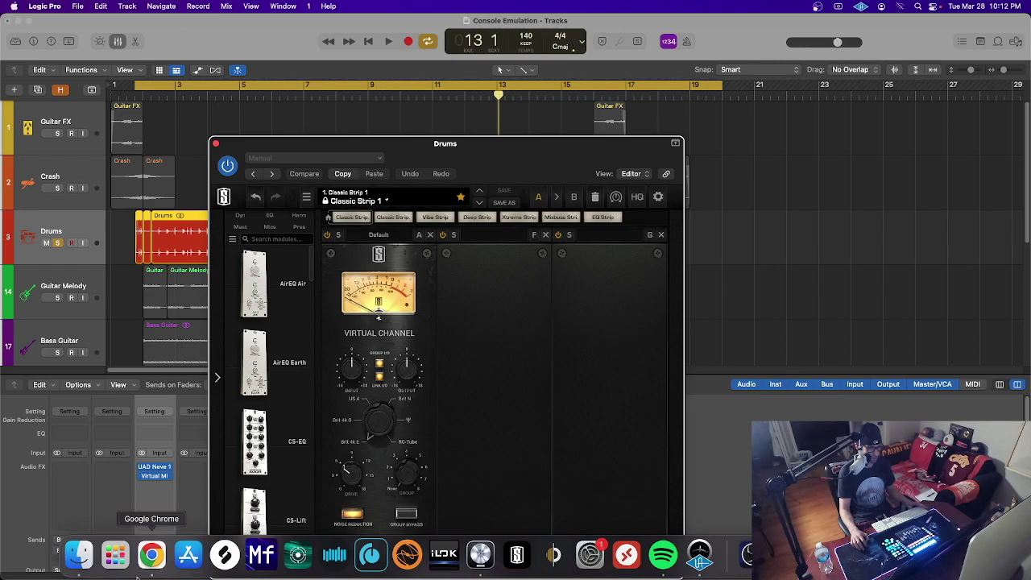
pyautogui.click(150, 564)
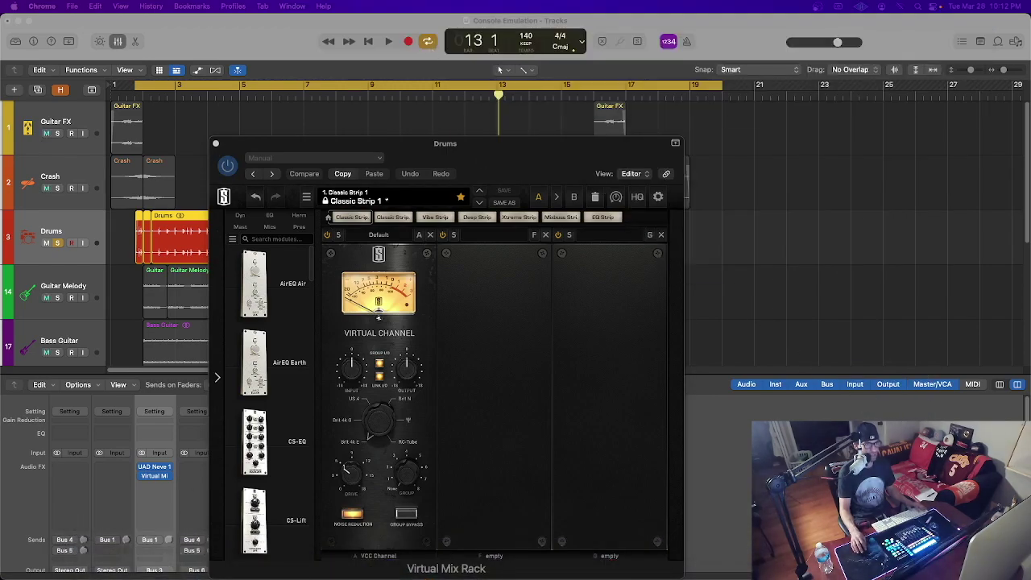
pyautogui.click(357, 447)
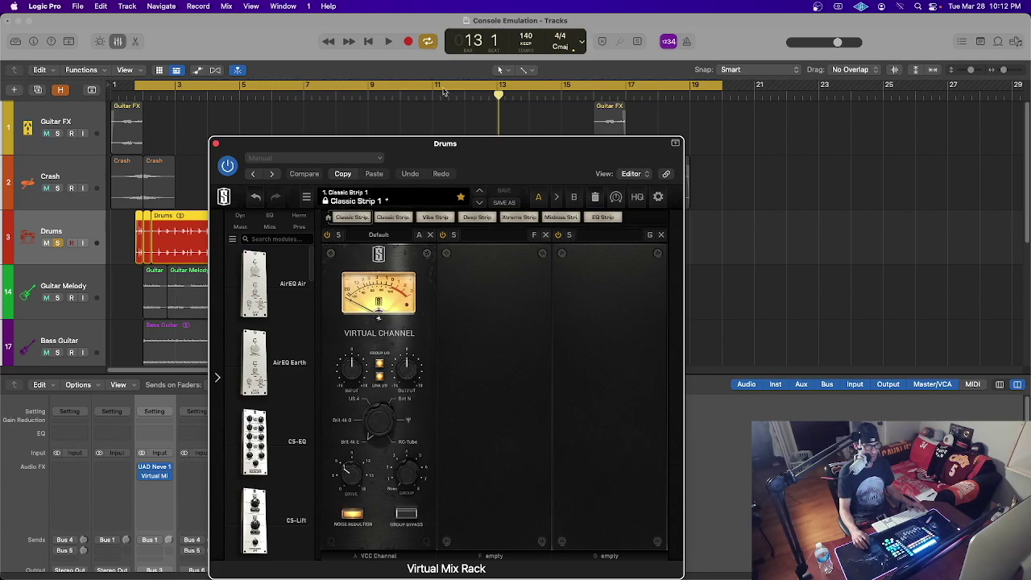
# Set the Virtual Channel's console model to Brit N and move the plug-in window clear of the Drums regions
pyautogui.click(374, 427)
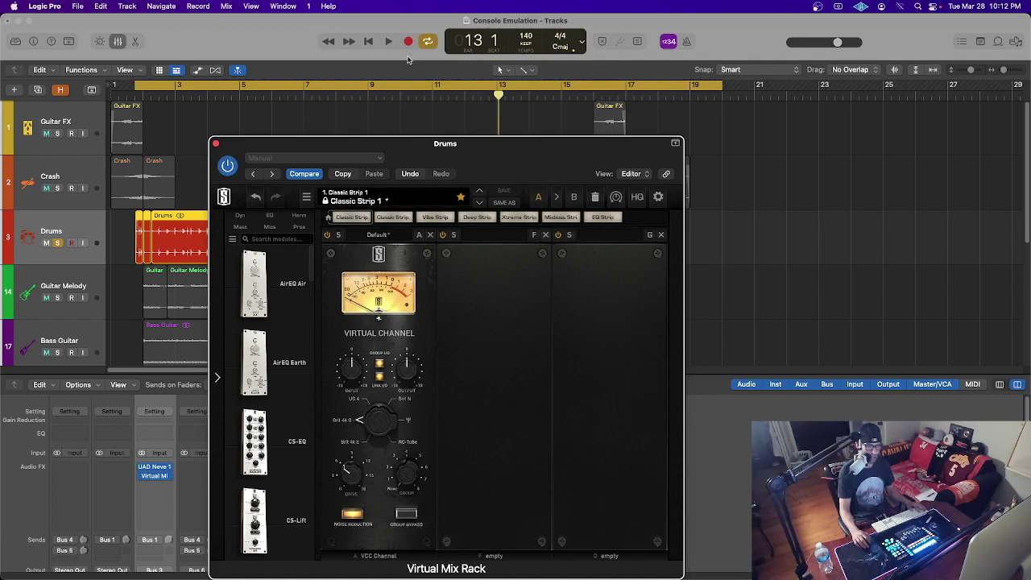
pyautogui.moveTo(373, 425); pyautogui.dragTo(373, 414)
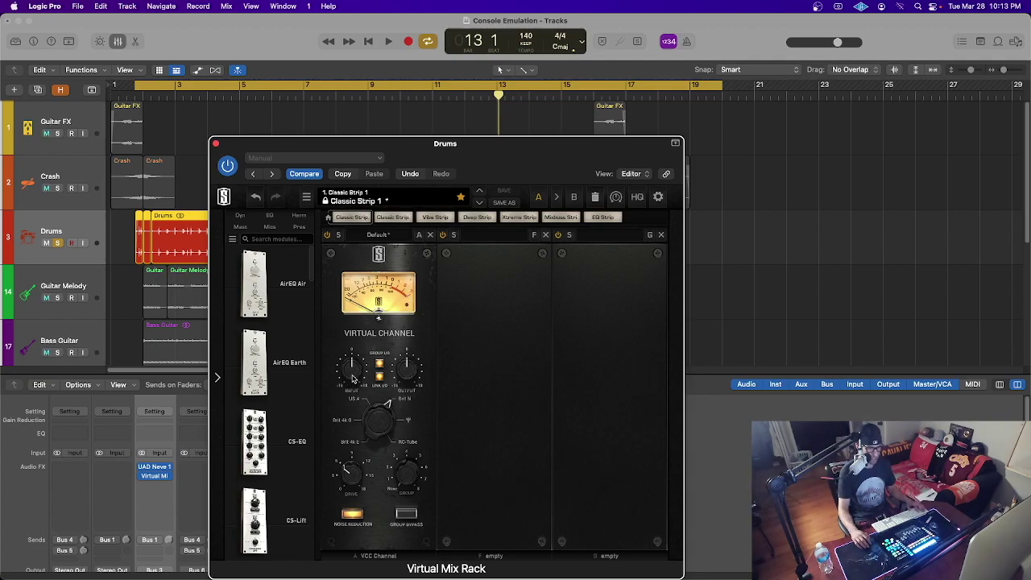
pyautogui.moveTo(419, 163); pyautogui.dragTo(575, 117)
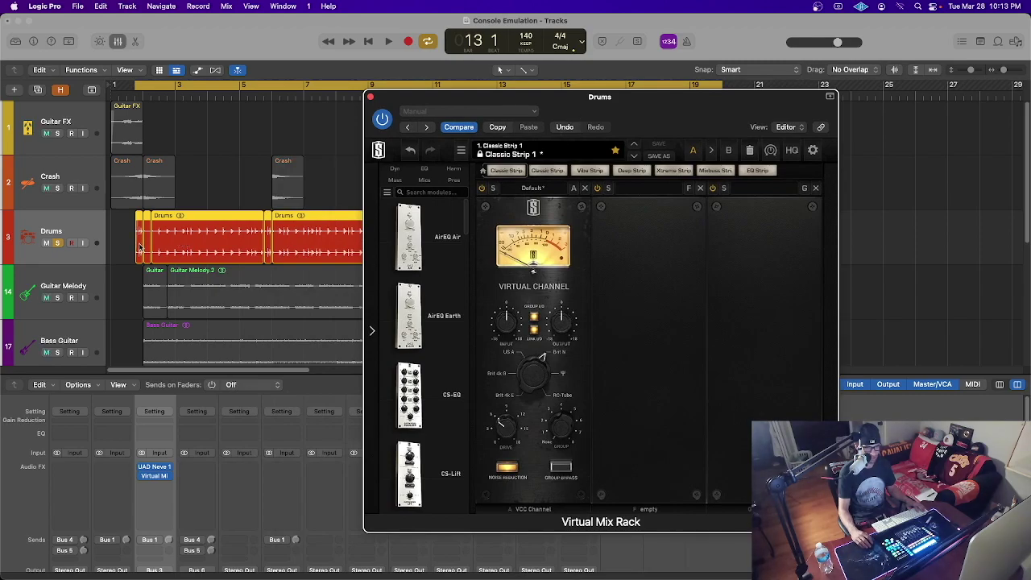
# Play the drums while fine-tuning the Virtual Channel's linked input and output gain against its VU meter, and stop playback
pyautogui.press('space')
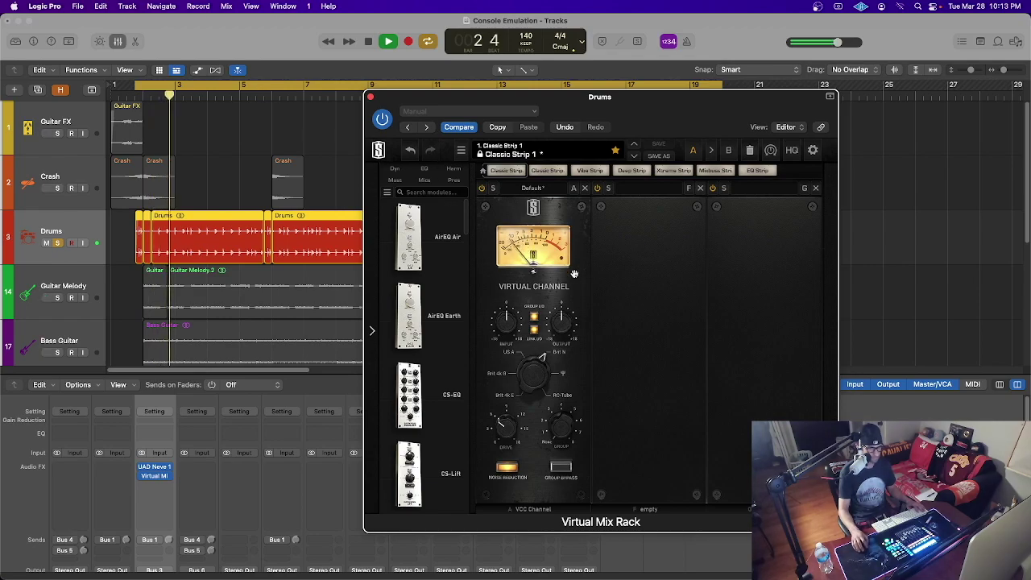
pyautogui.moveTo(564, 326)
pyautogui.scroll(-2, 566, 331)
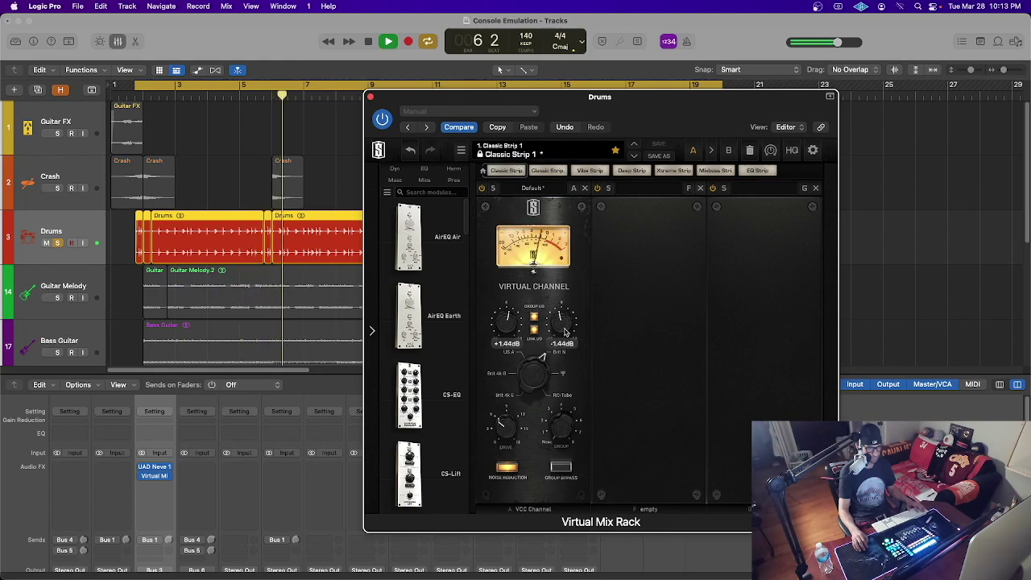
pyautogui.scroll(-2, 566, 331)
pyautogui.scroll(-4, 565, 331)
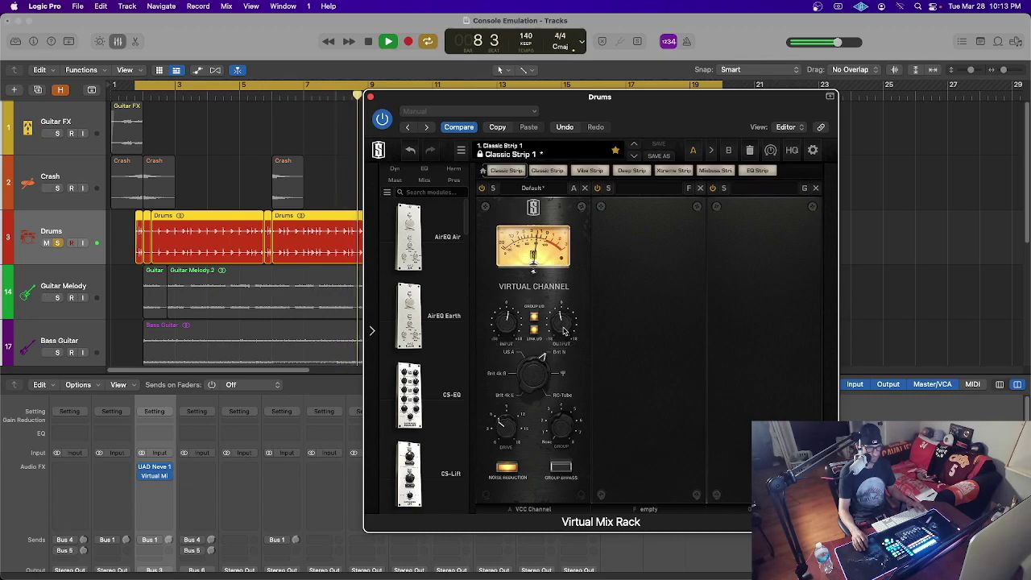
pyautogui.scroll(1, 564, 330)
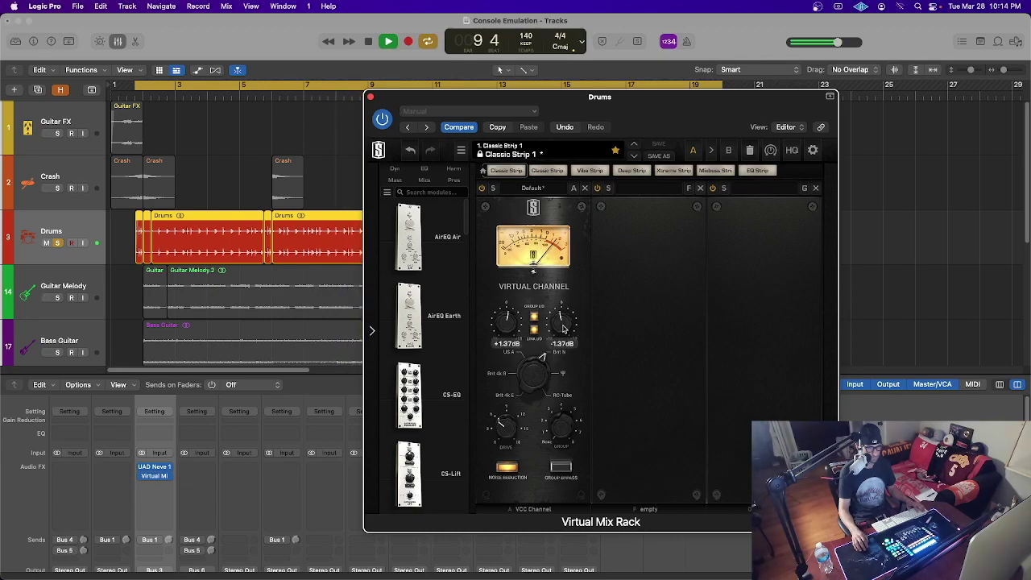
pyautogui.scroll(-12, 564, 327)
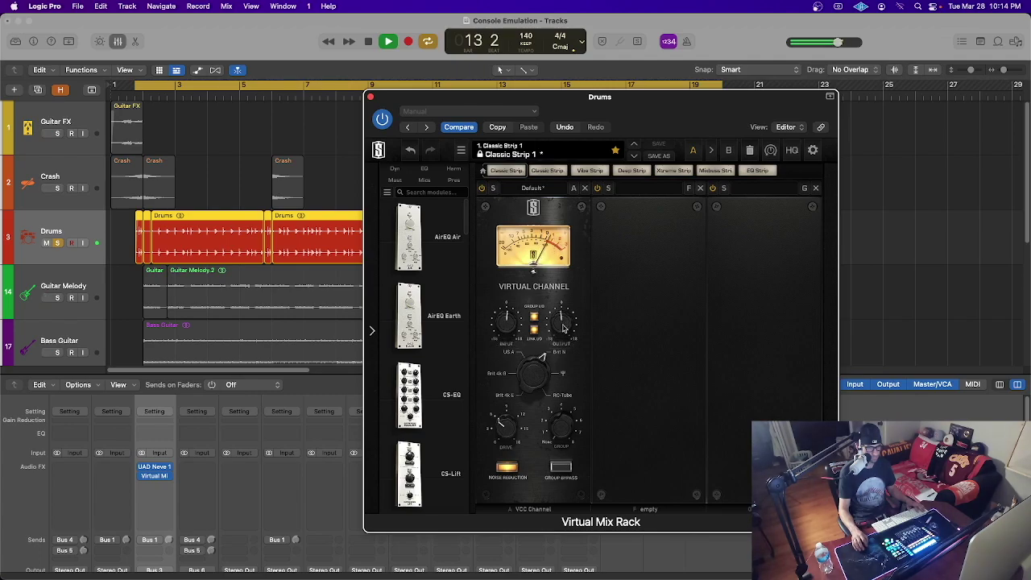
pyautogui.keyDown('alt'); pyautogui.click(564, 326); pyautogui.keyUp('alt')
pyautogui.press('space')
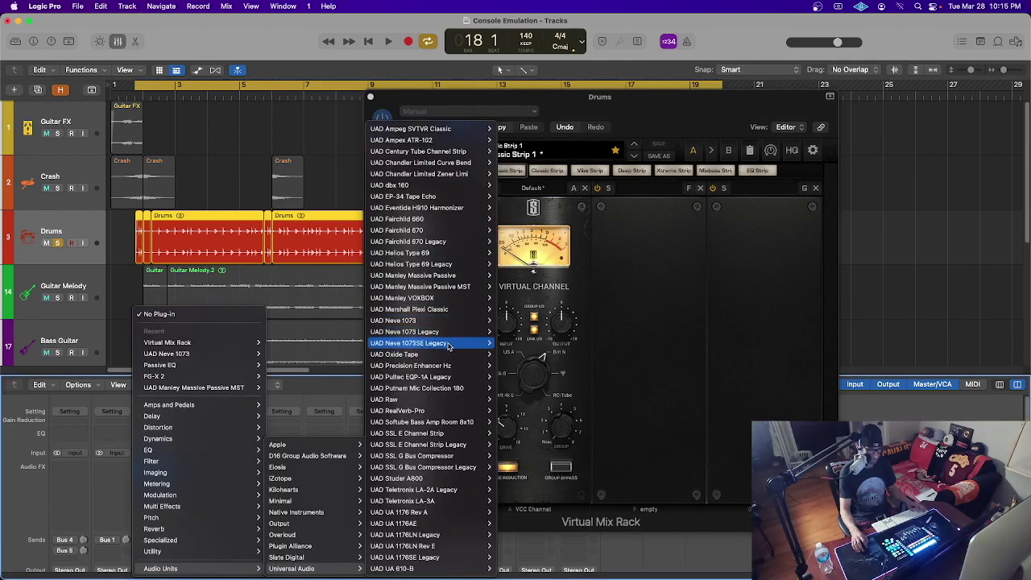
# Insert the stereo UAD Oxide Tape in the Drums channel's third audio effect slot
pyautogui.moveTo(435, 354)
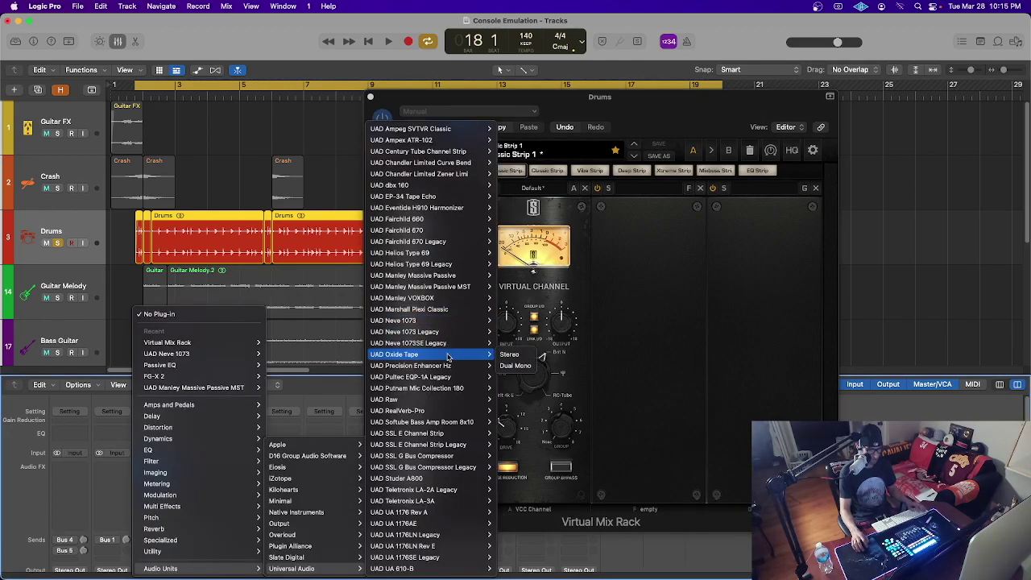
pyautogui.click(509, 356)
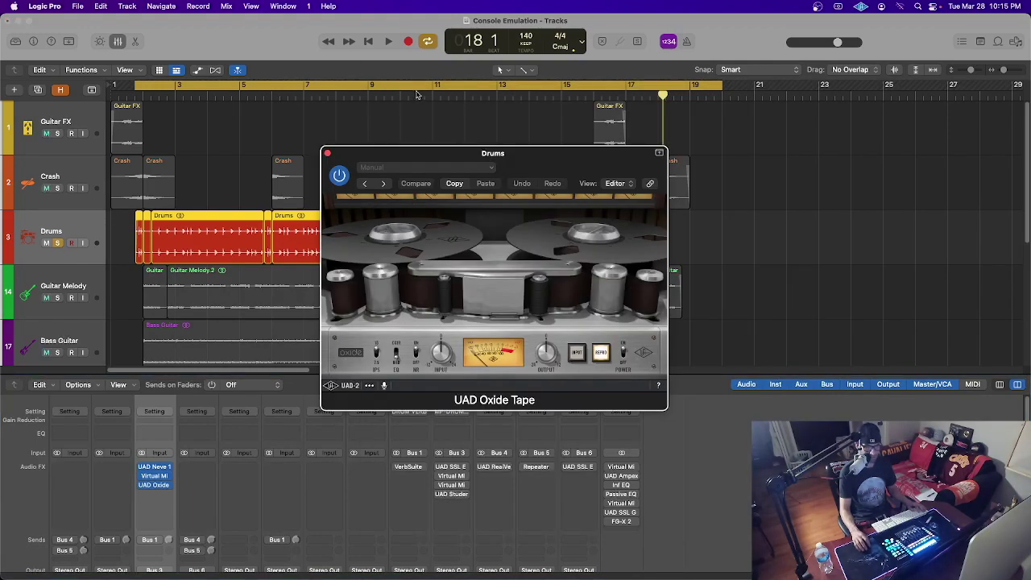
pyautogui.moveTo(530, 167); pyautogui.dragTo(537, 153)
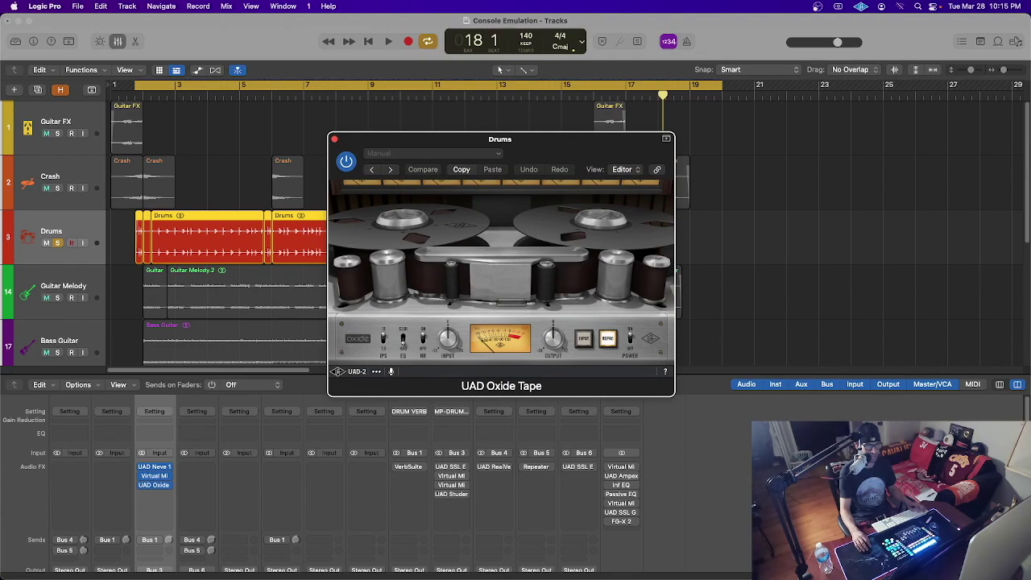
pyautogui.moveTo(551, 152); pyautogui.dragTo(566, 151)
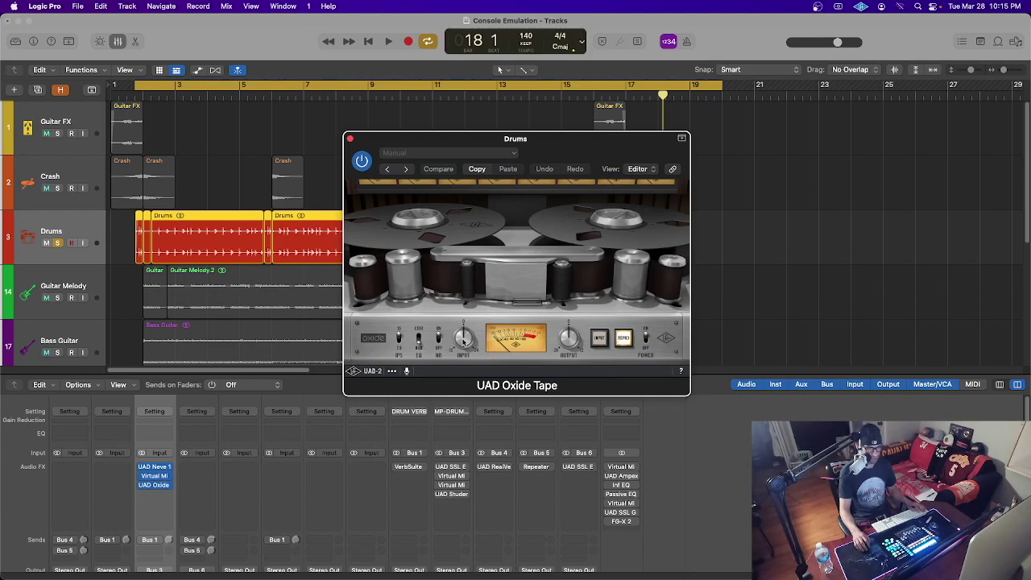
# Adjust the Oxide Tape's input and output levels during playback, resetting the Drums channel's peak reading to check the level
pyautogui.moveTo(463, 341); pyautogui.dragTo(465, 336)
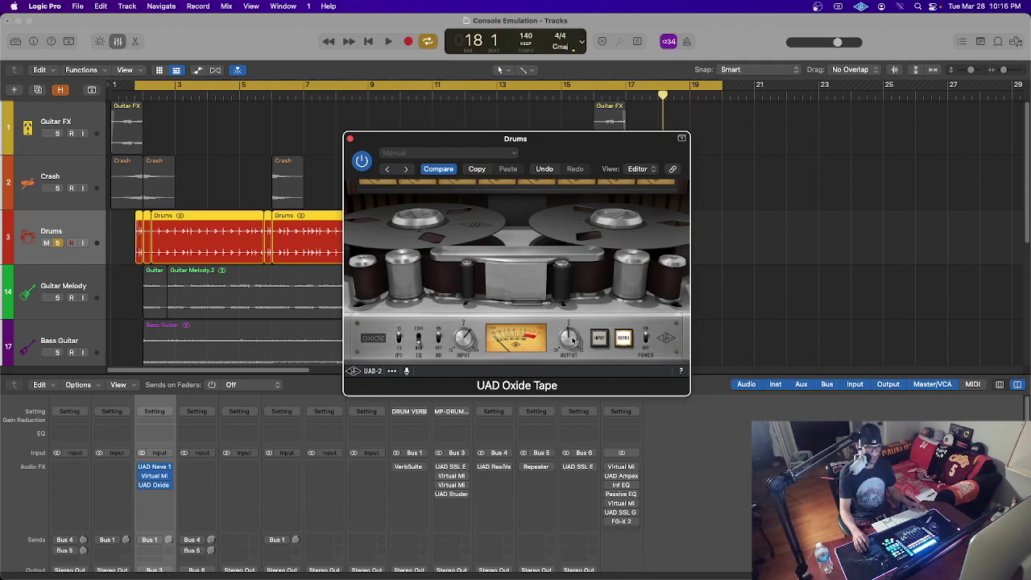
pyautogui.press('space')
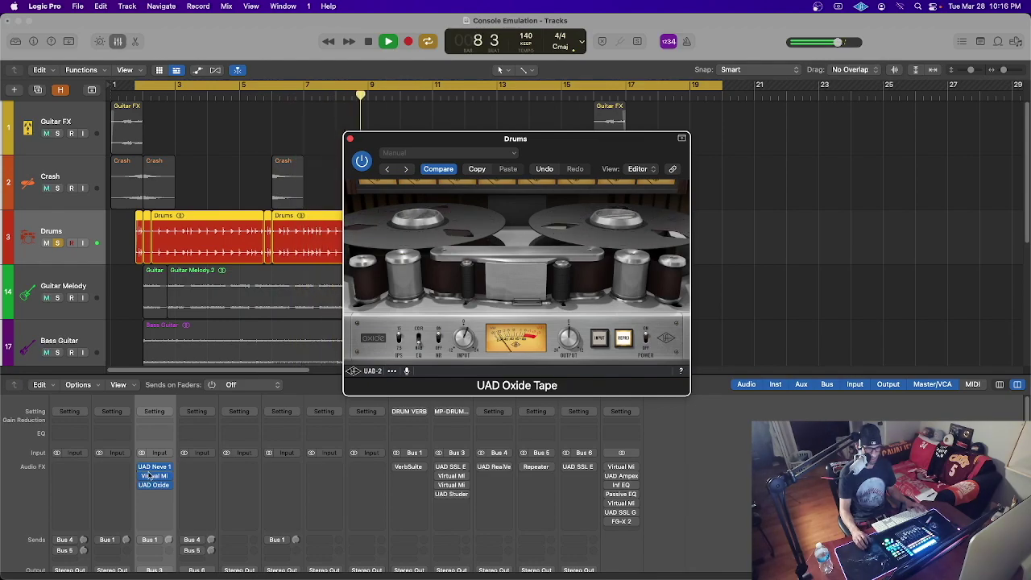
pyautogui.scroll(-5, 153, 482)
pyautogui.scroll(-5, 153, 482)
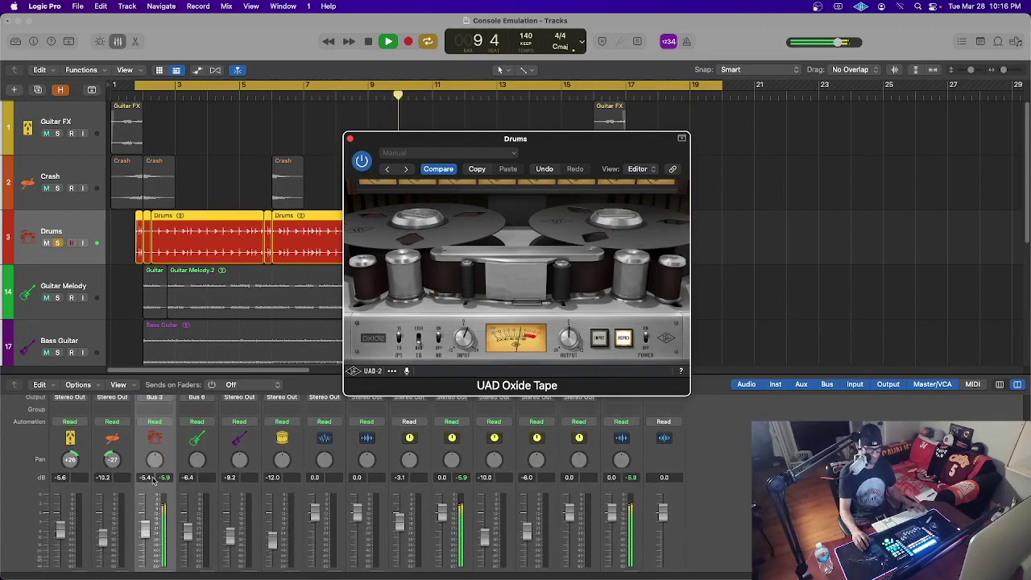
pyautogui.click(170, 493)
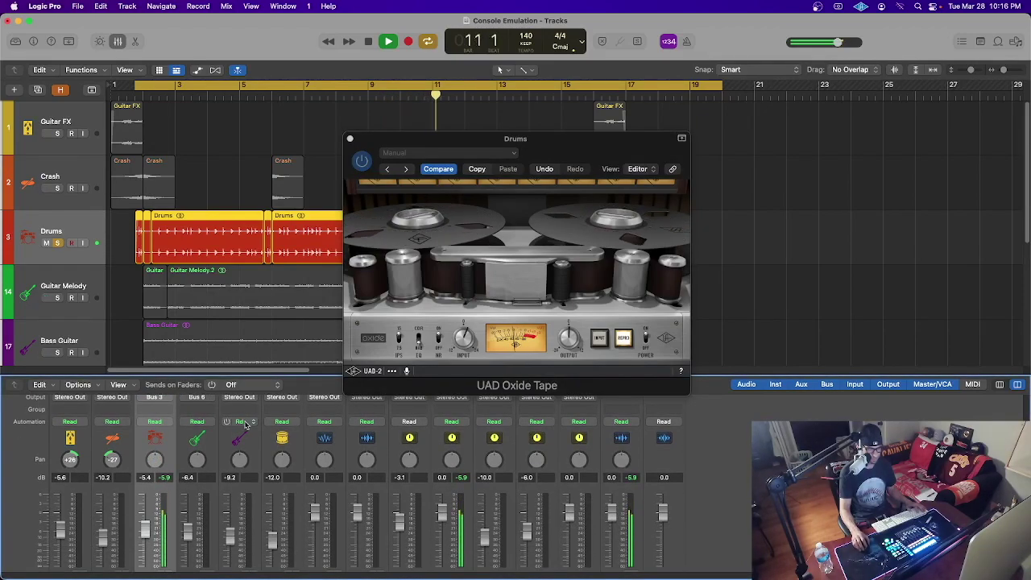
pyautogui.click(465, 340)
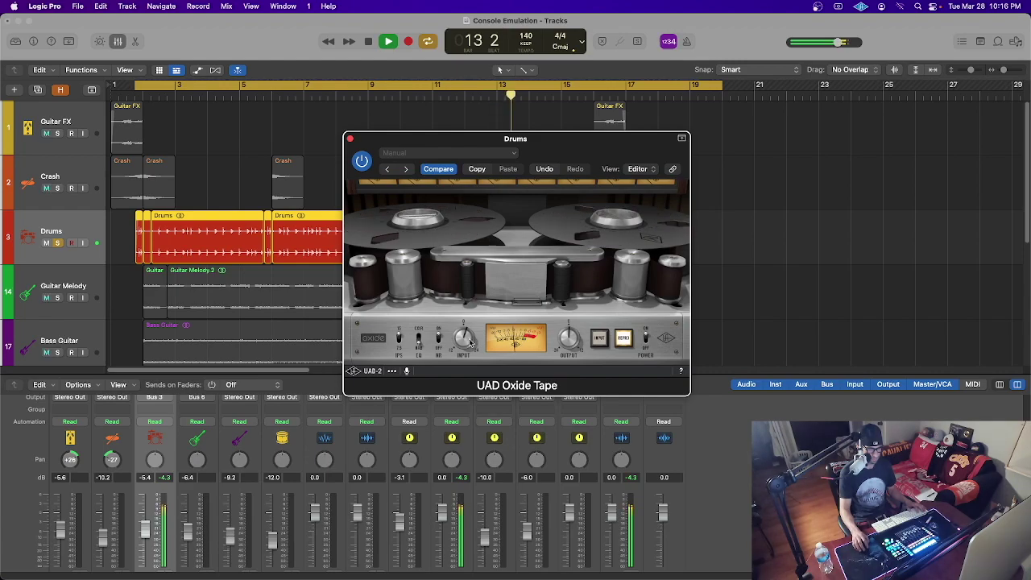
pyautogui.click(167, 478)
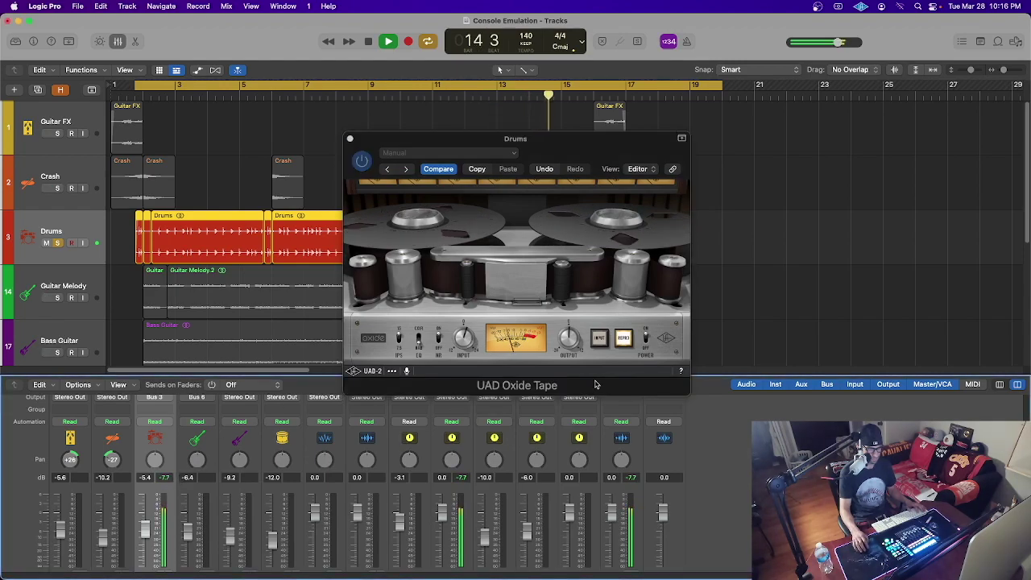
pyautogui.click(575, 348)
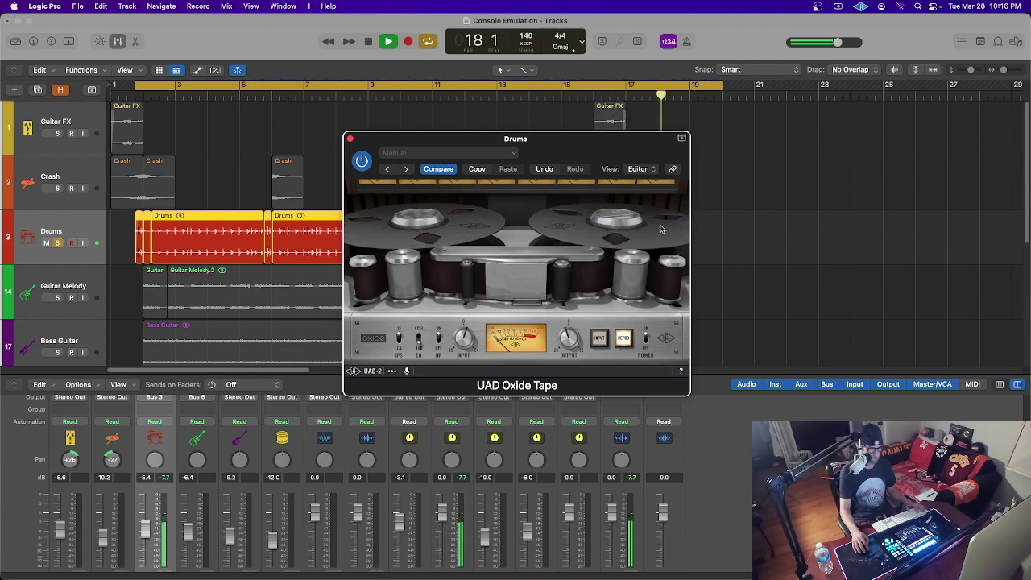
# Shorten the cycle region to end at bar 17 and restart playback, keeping the Oxide Tape window in reach
pyautogui.moveTo(722, 85); pyautogui.dragTo(955, 82)
pyautogui.press('space')
pyautogui.press('space')
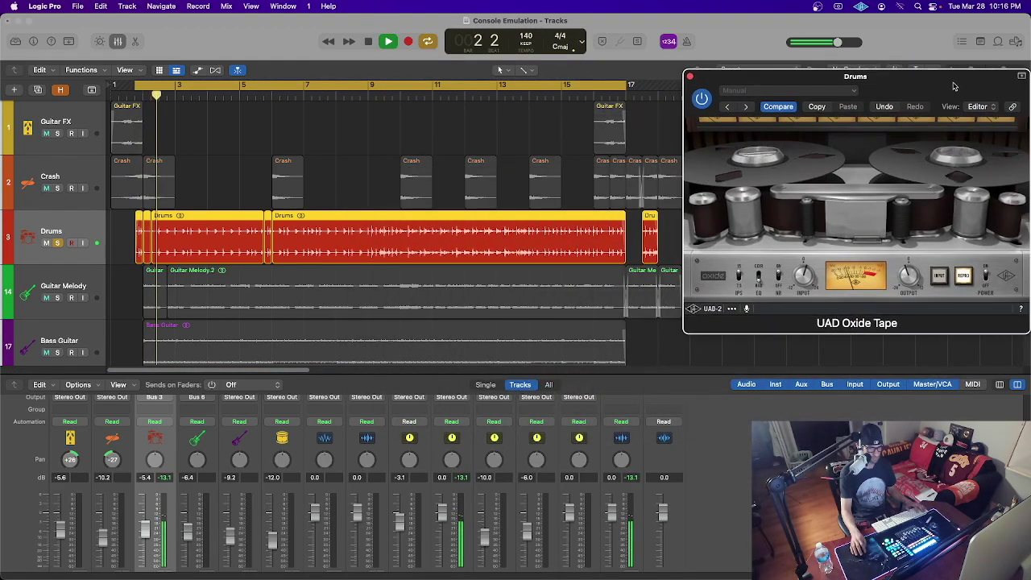
pyautogui.moveTo(712, 113); pyautogui.dragTo(426, 115)
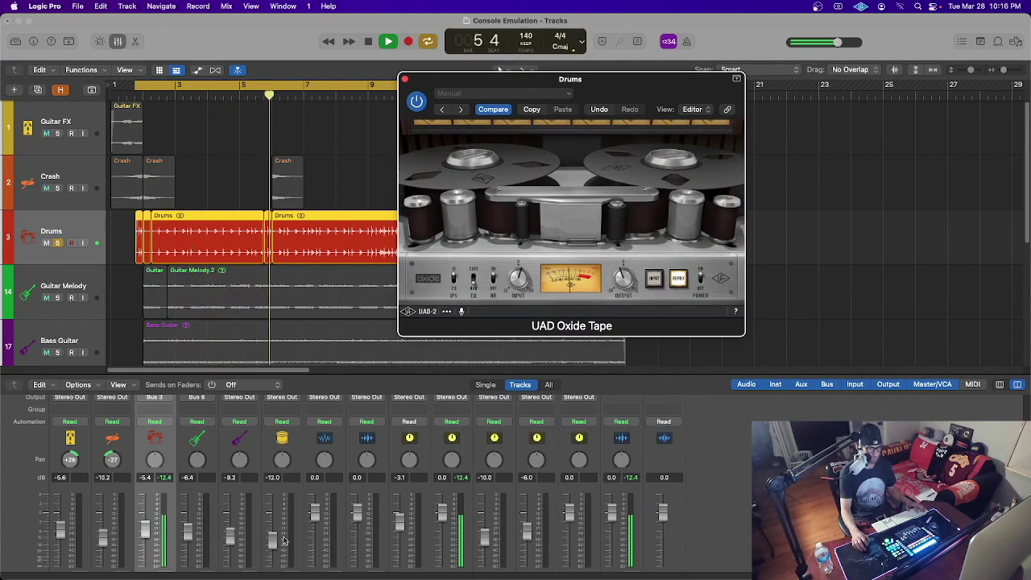
# Compare the drums' peak level with the Oxide Tape bypassed and active, leave it active, and stop playback
pyautogui.click(172, 506)
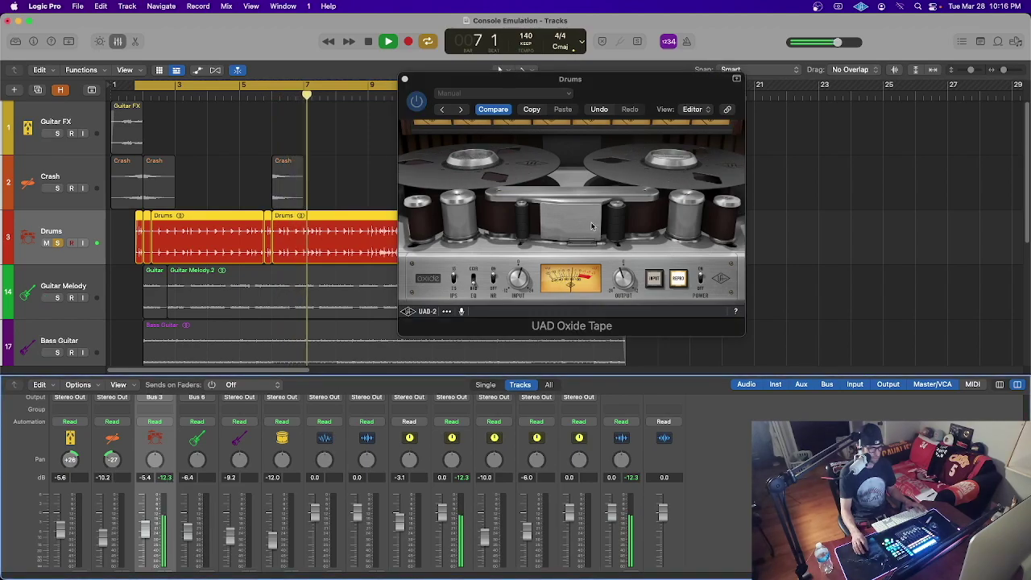
pyautogui.click(417, 100)
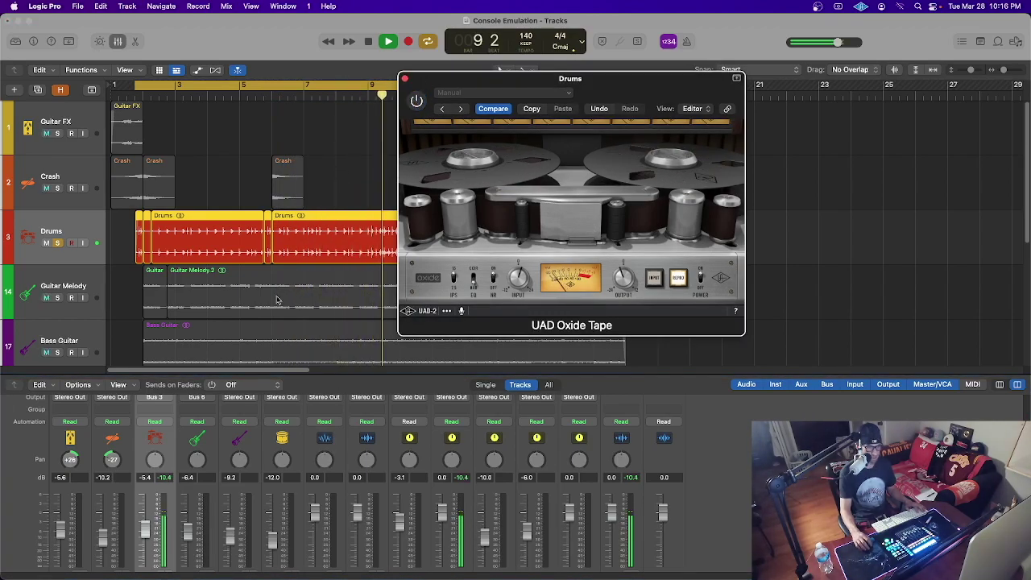
pyautogui.click(175, 478)
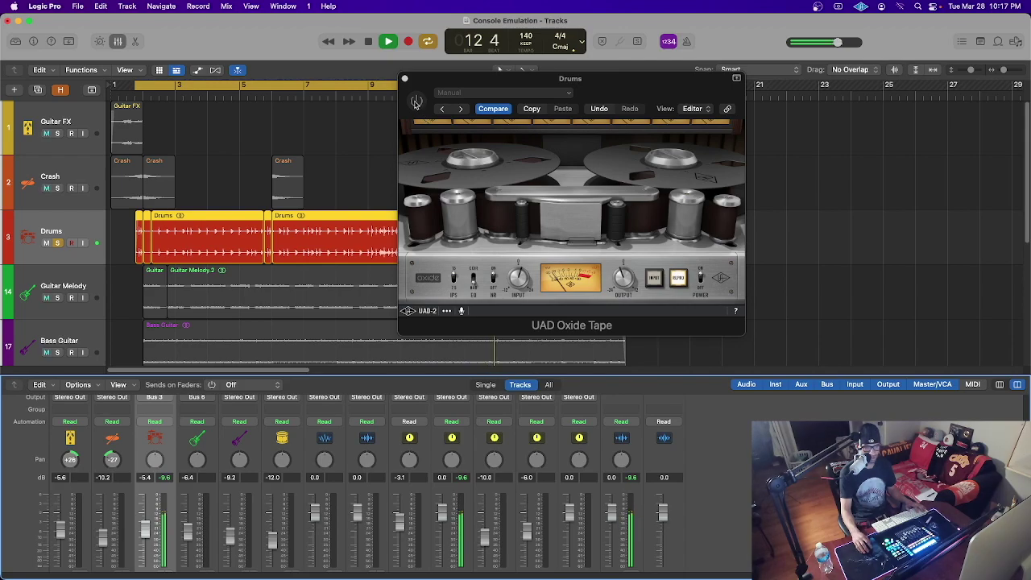
pyautogui.click(416, 103)
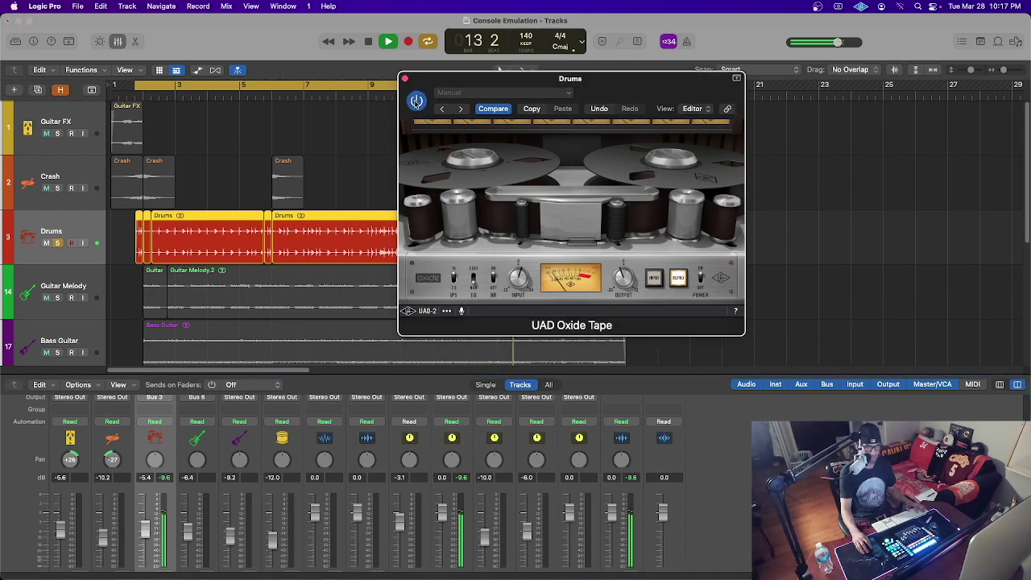
pyautogui.click(169, 481)
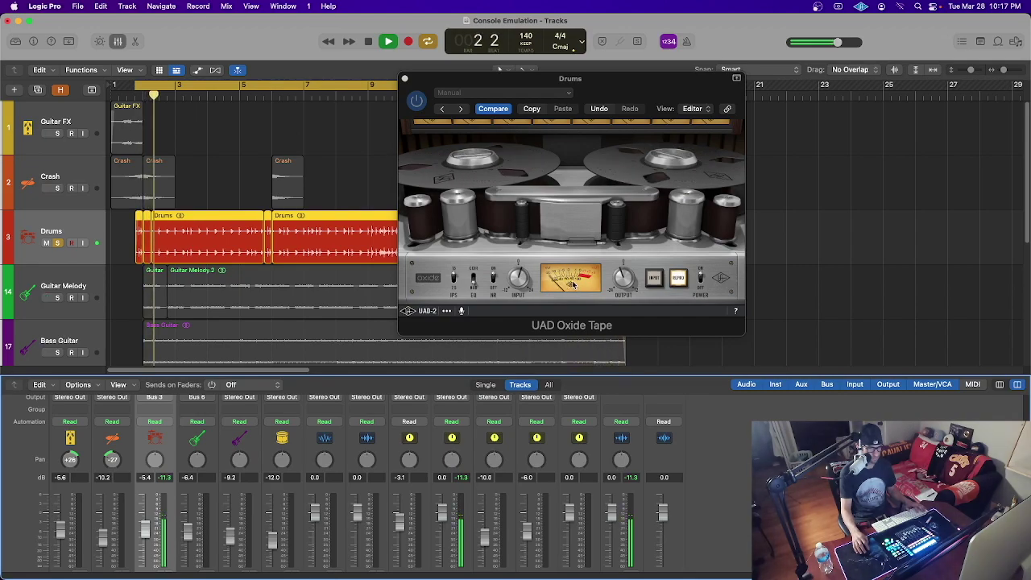
pyautogui.press('space')
# Insert another stereo Slate Digital Virtual Mix Rack after the Oxide Tape on Drums, holding only a Virtual Channel set to Brit 4k G
pyautogui.scroll(3, 155, 484)
pyautogui.click(155, 450)
pyautogui.moveTo(183, 569)
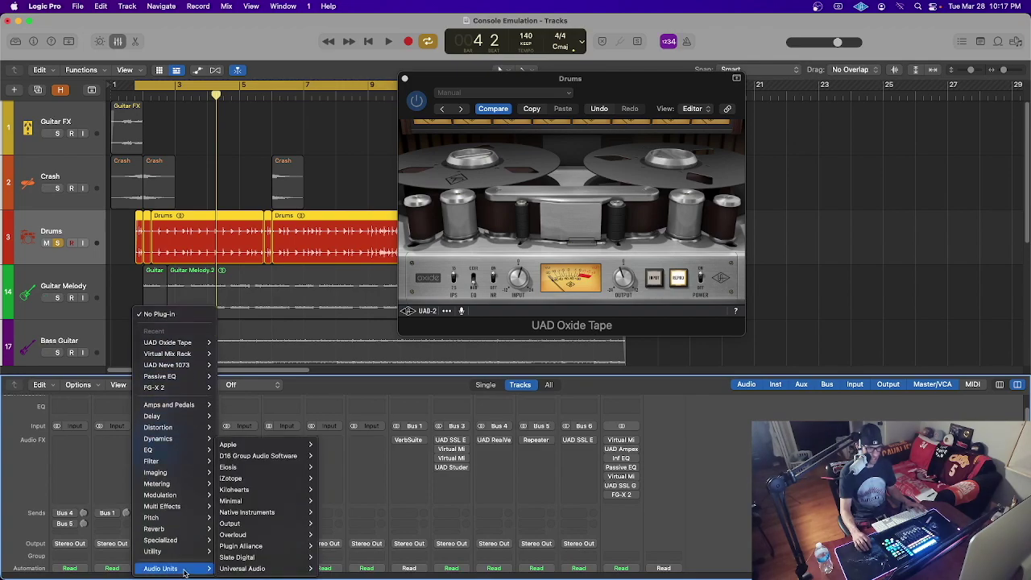
pyautogui.moveTo(237, 557)
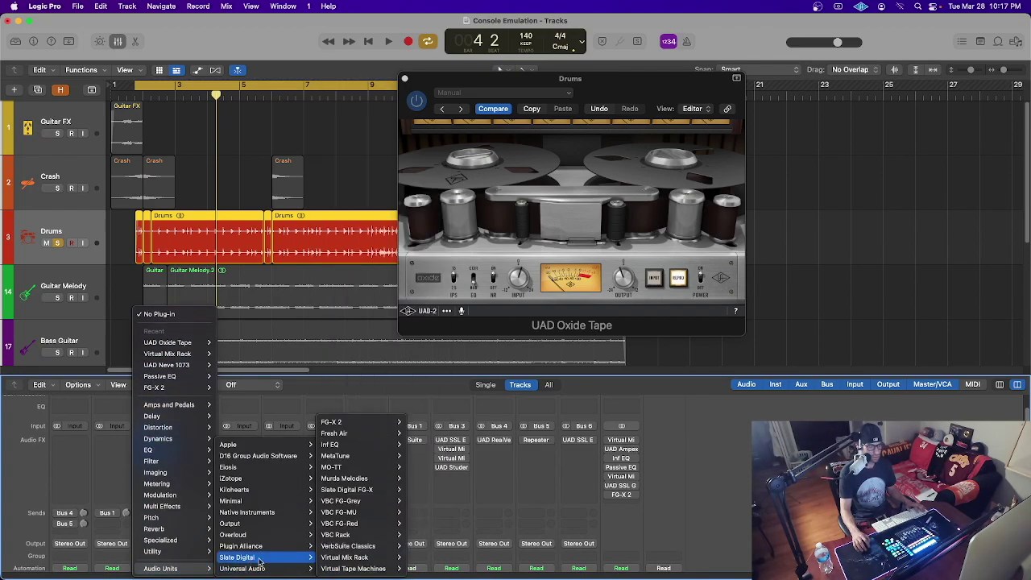
pyautogui.moveTo(334, 559)
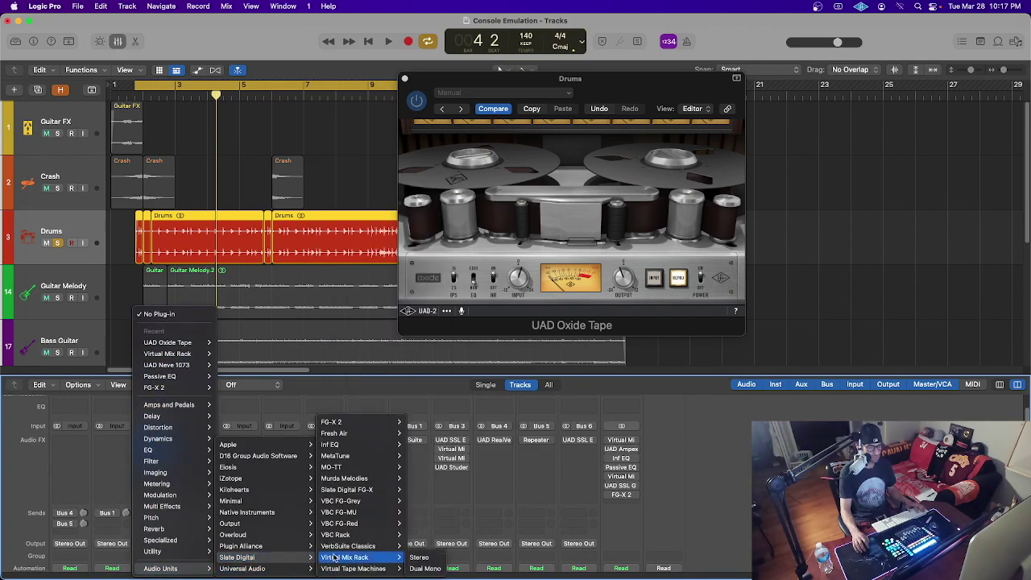
pyautogui.click(417, 557)
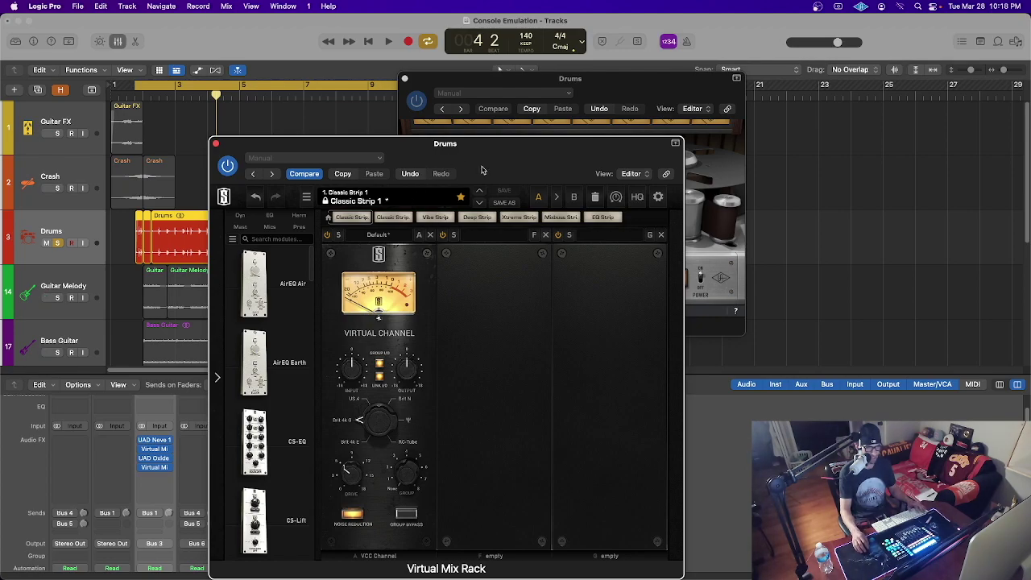
pyautogui.moveTo(484, 170); pyautogui.dragTo(663, 134)
# Raise the second Virtual Channel's output, with its linked input lowered to match, while the drums play, and stop playback
pyautogui.press('space')
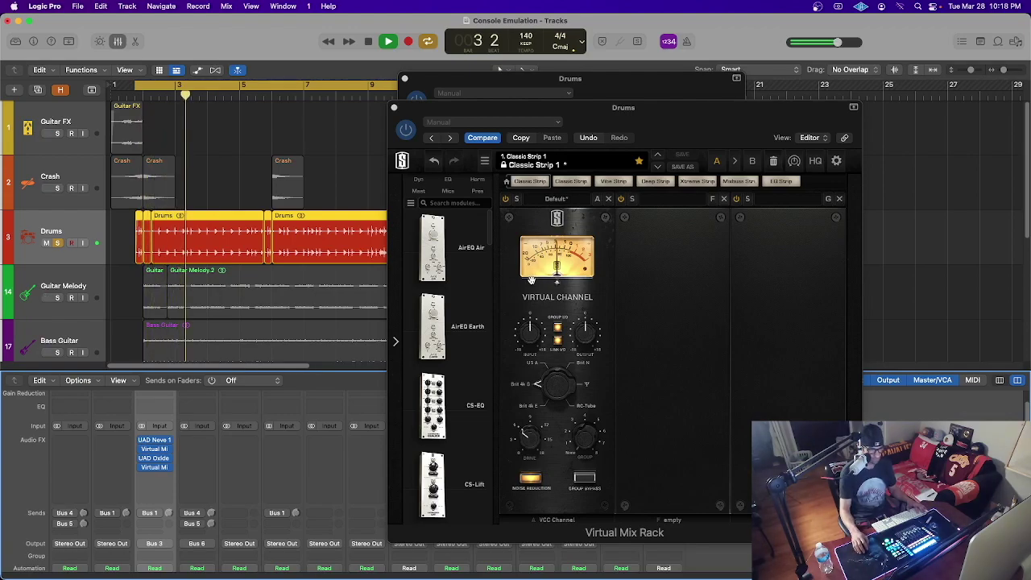
pyautogui.click(580, 331)
pyautogui.moveTo(581, 332); pyautogui.dragTo(586, 329)
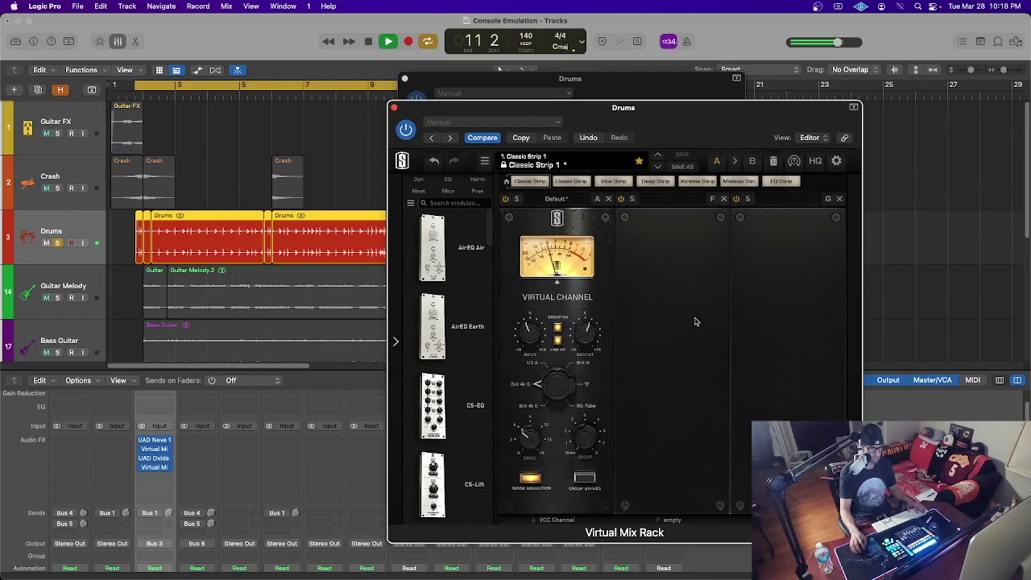
pyautogui.click(594, 339)
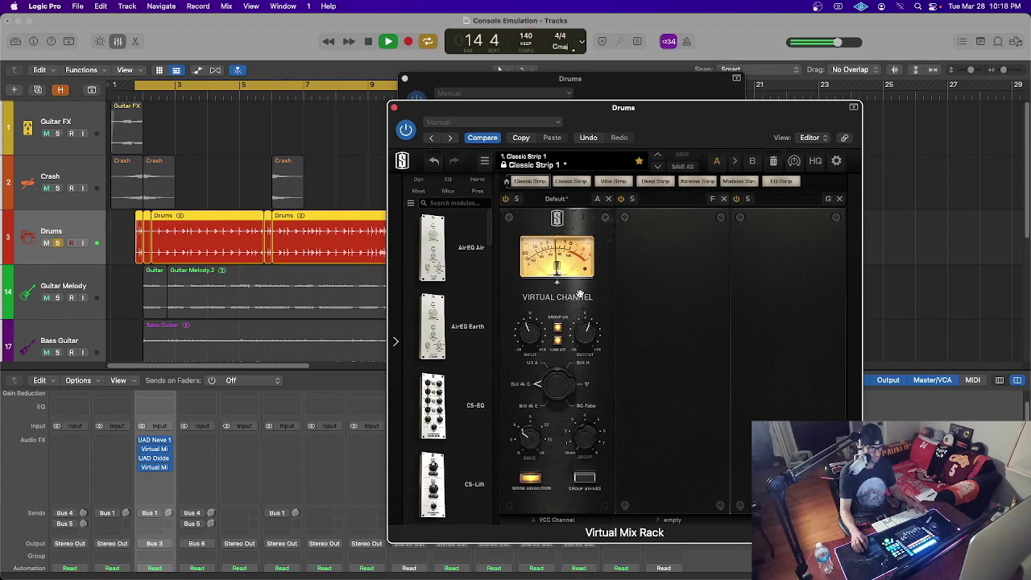
pyautogui.press('space')
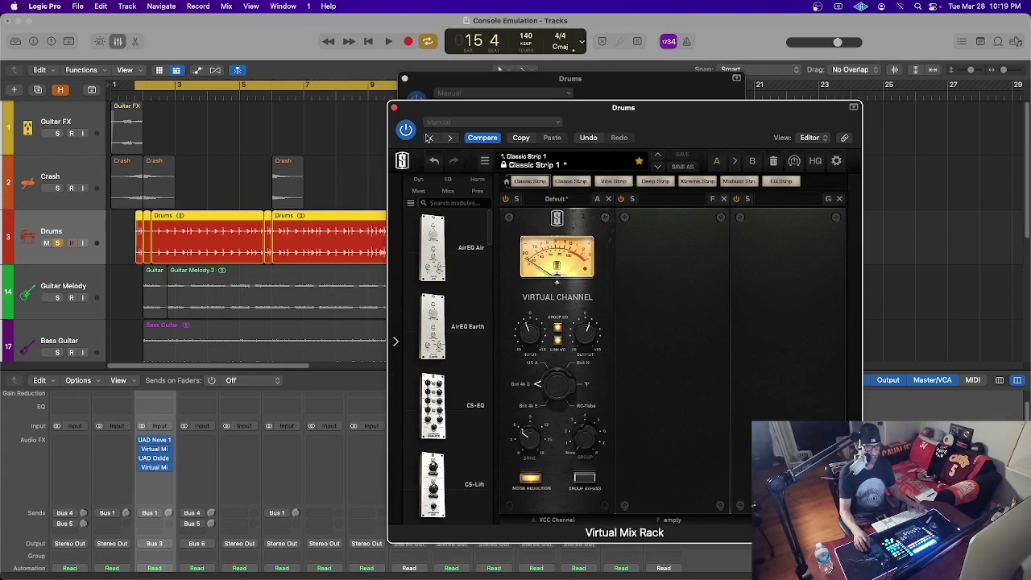
# Close the Virtual Mix Rack and Oxide Tape windows and move the playhead back to the start of the cycle region
pyautogui.click(395, 108)
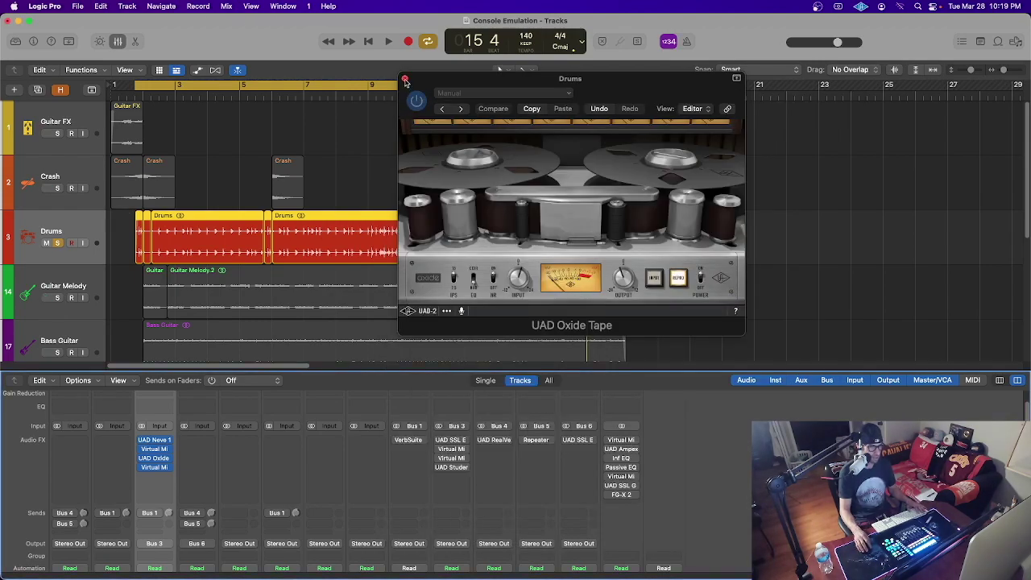
pyautogui.click(405, 82)
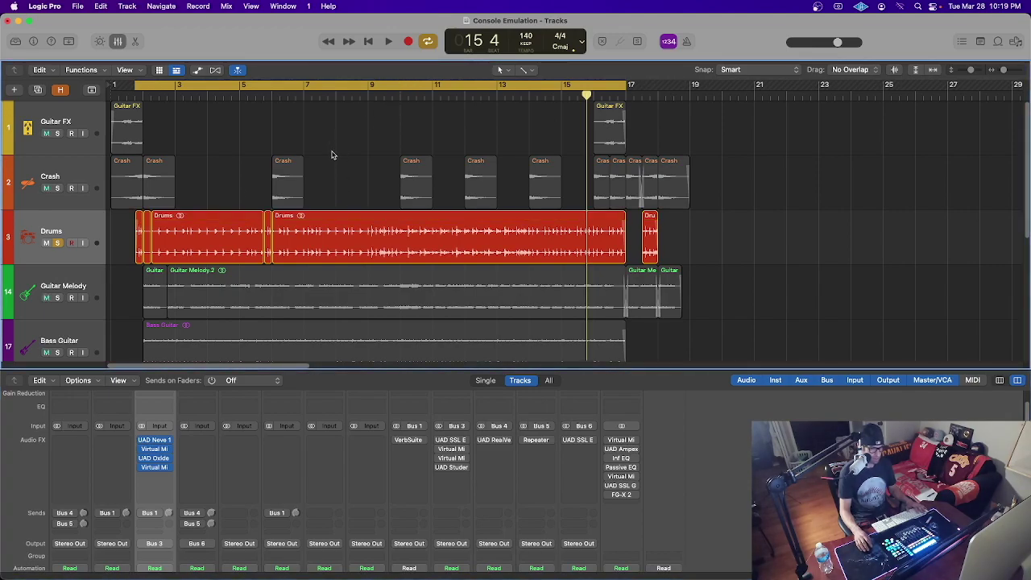
pyautogui.moveTo(157, 446)
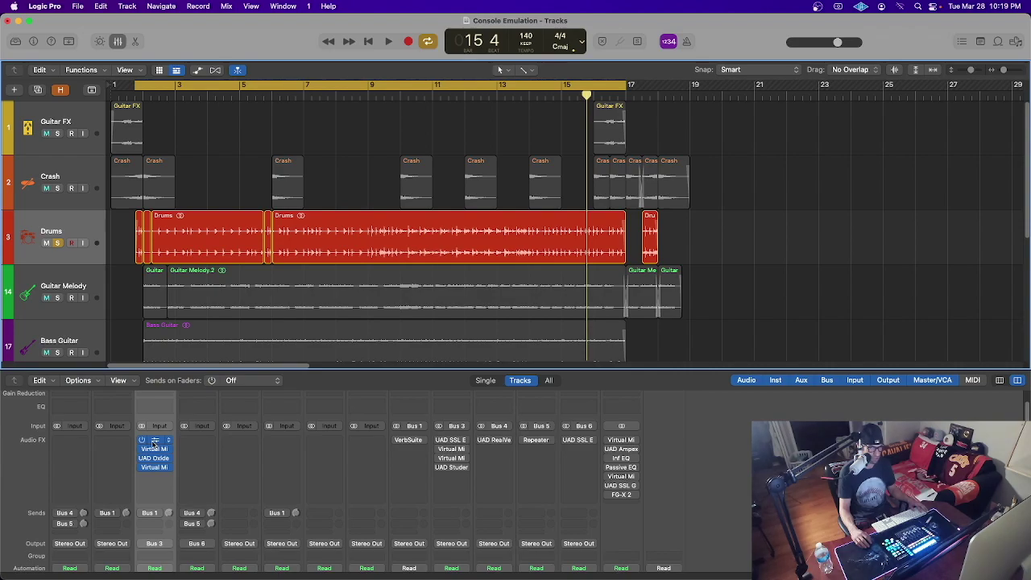
pyautogui.moveTo(160, 470)
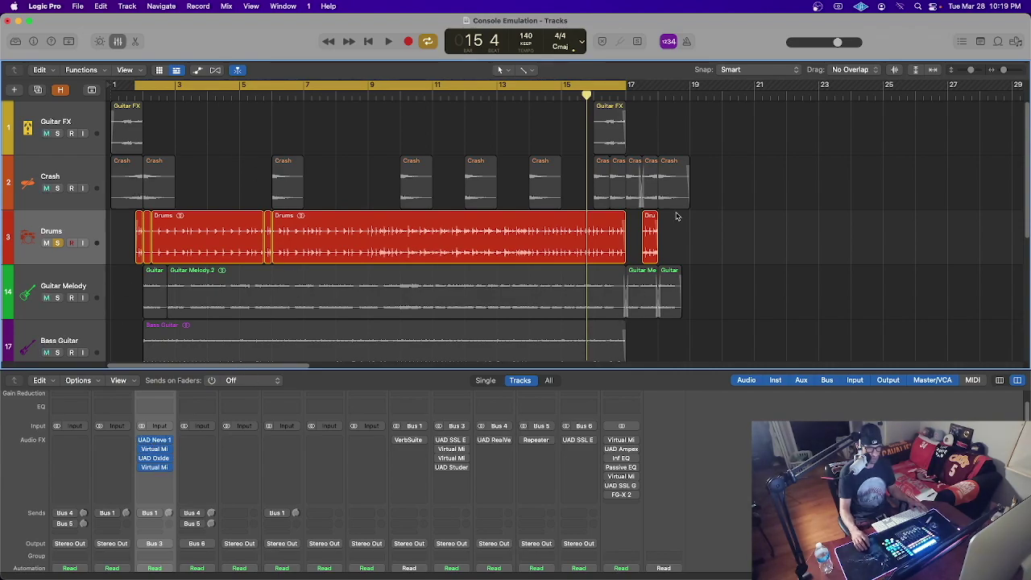
pyautogui.moveTo(593, 103); pyautogui.dragTo(133, 135)
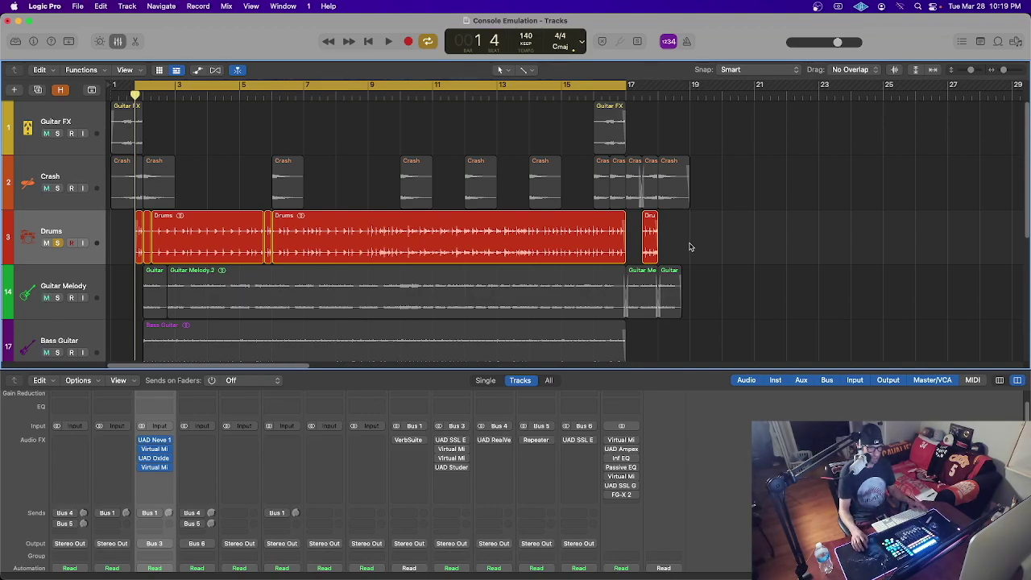
# Bounce the Drums regions in place to a new track as Drums_bip, leaving the source and normalizing for Overload Protection Only
pyautogui.click(651, 231)
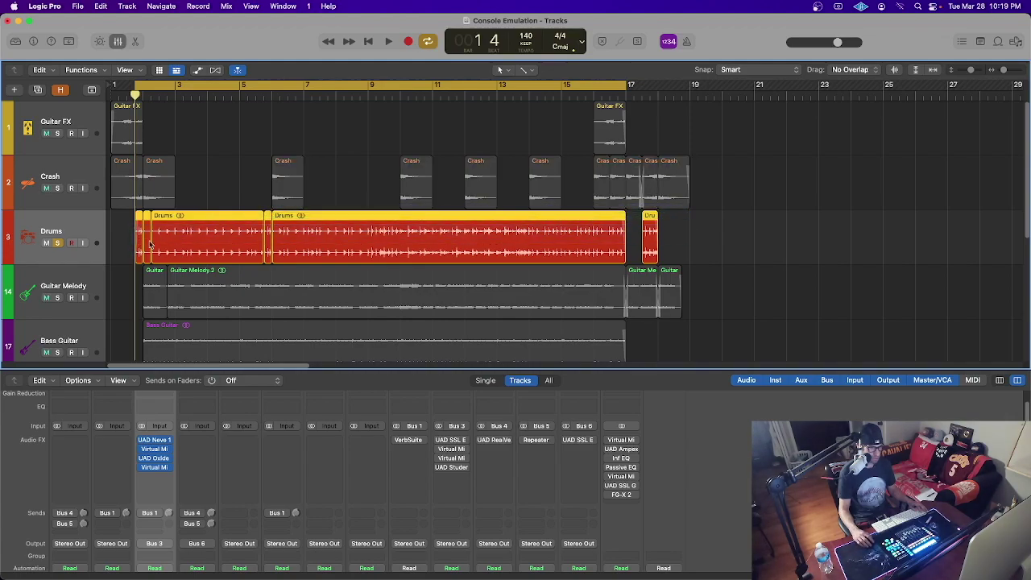
pyautogui.rightClick(409, 227)
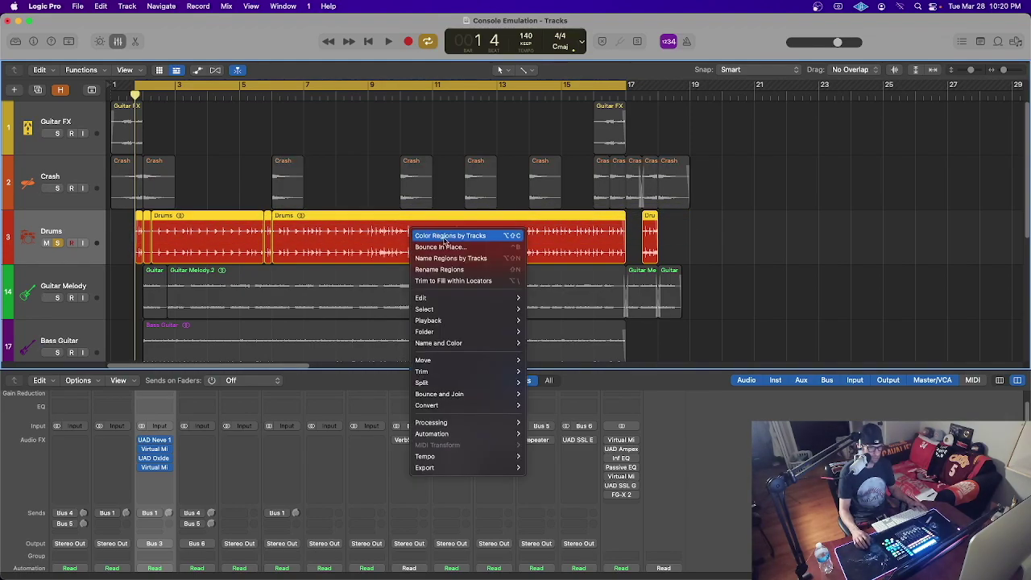
pyautogui.click(448, 246)
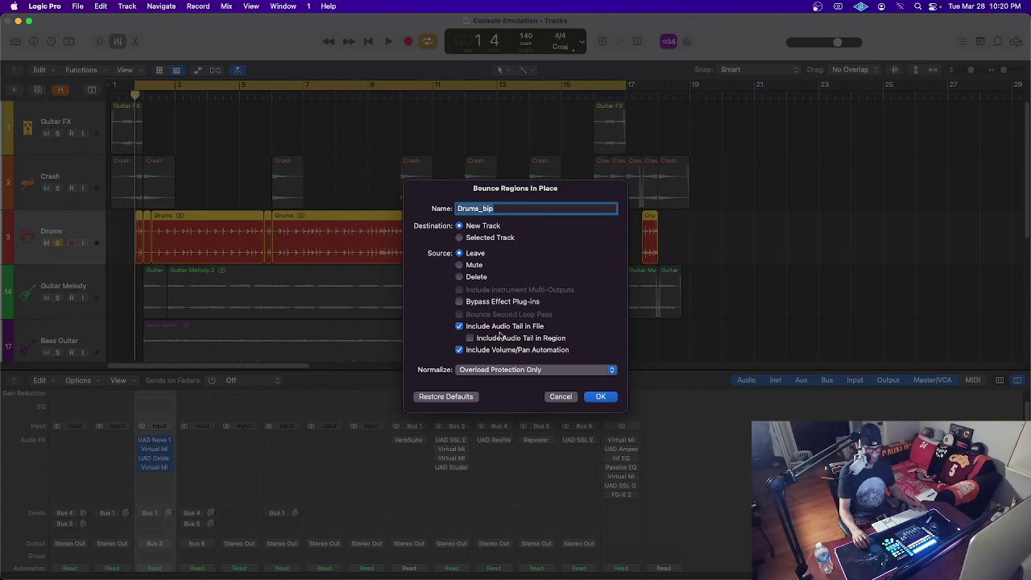
pyautogui.click(598, 397)
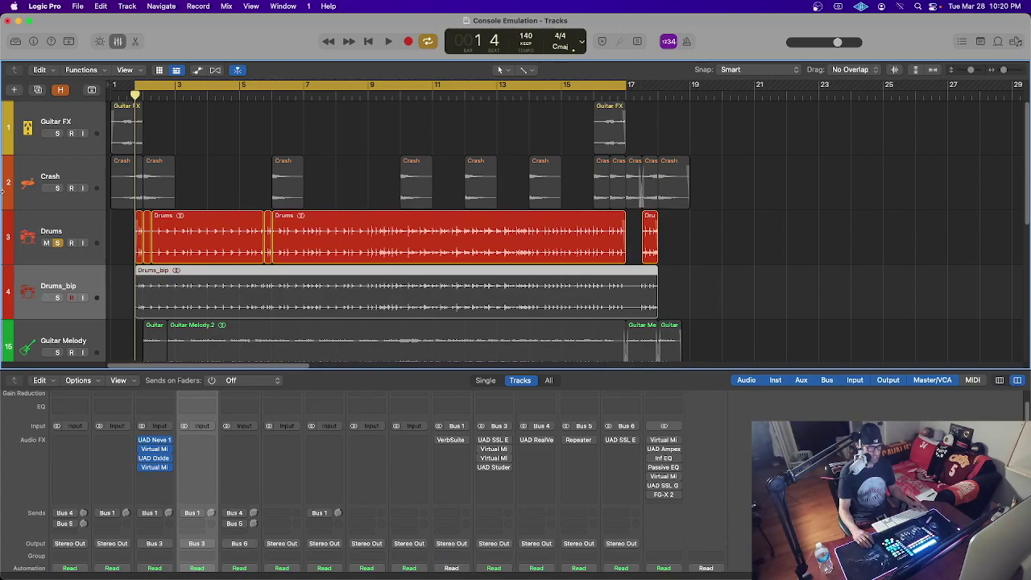
# Bypass all four plug-ins on the Drums channel, keeping the Drums track soloed
pyautogui.click(56, 243)
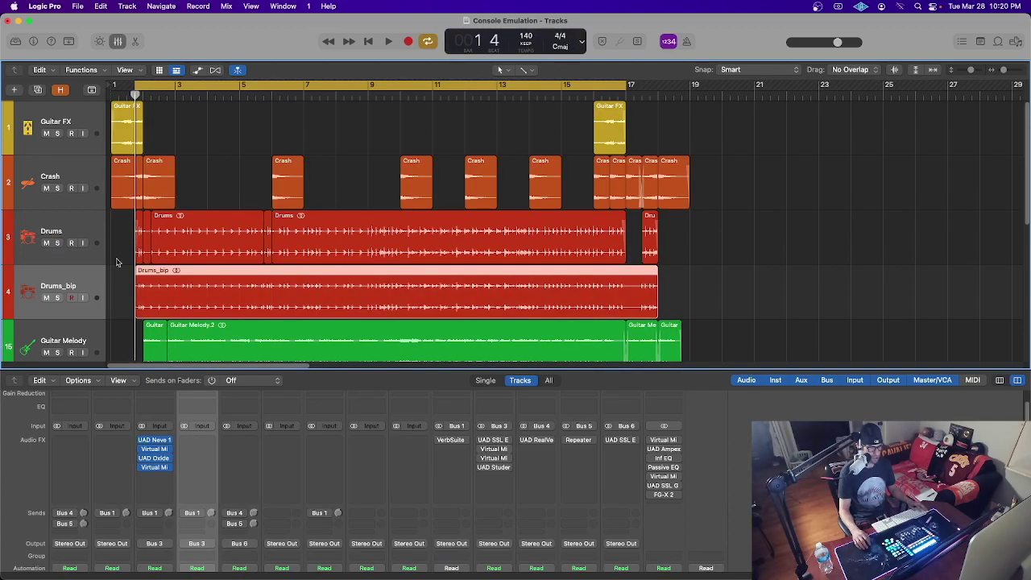
pyautogui.click(141, 441)
pyautogui.press('s')
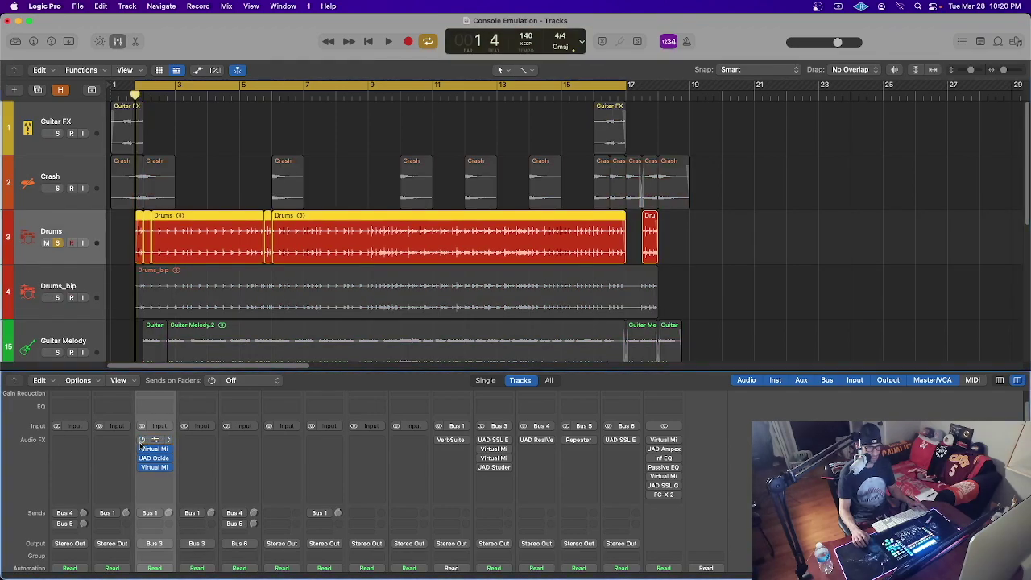
pyautogui.moveTo(141, 451); pyautogui.dragTo(143, 468)
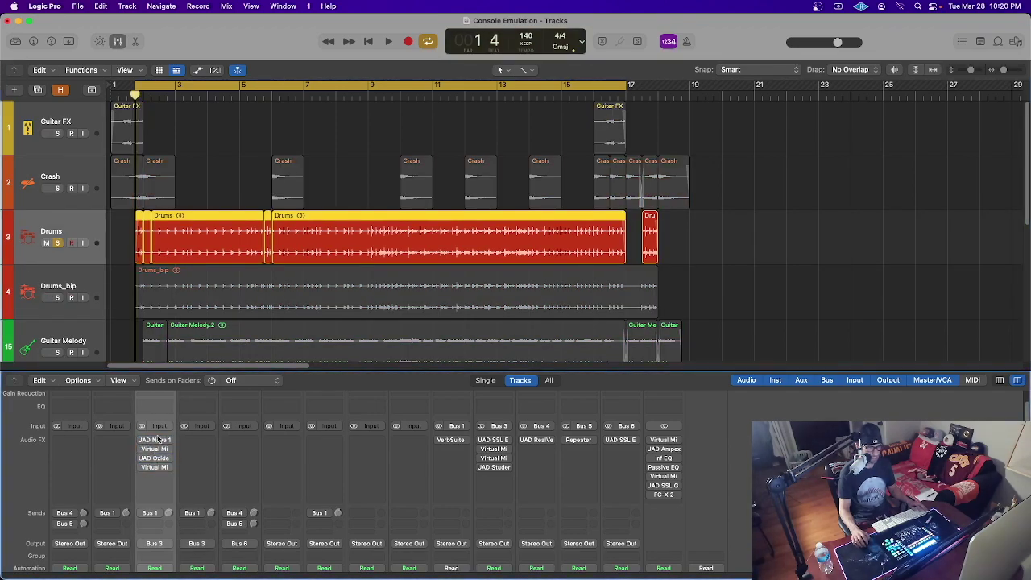
# Compare the unprocessed Drums with the bounced Drums_bip by switching solo between them during playback, and stop on Drums_bip
pyautogui.click(58, 300)
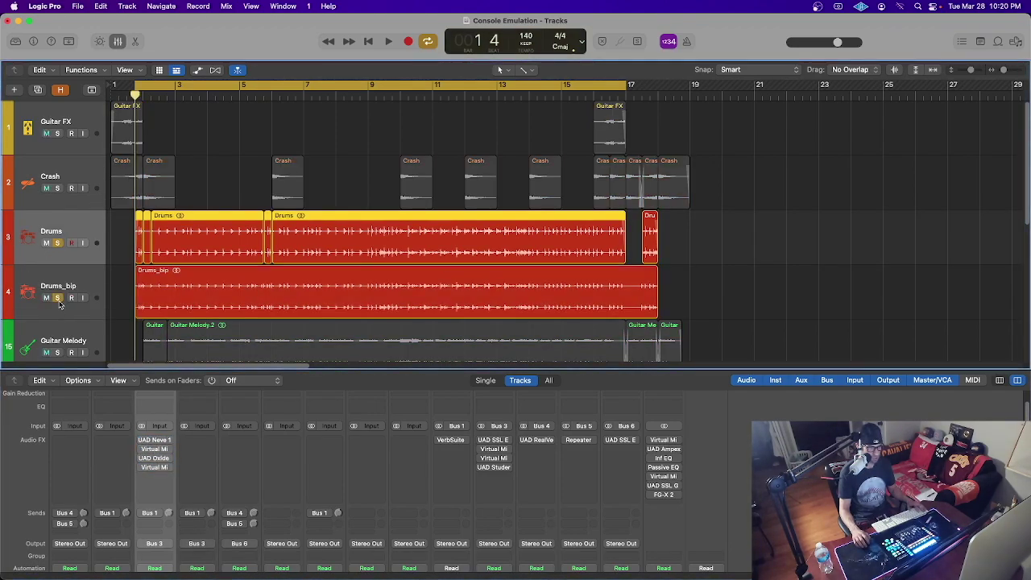
pyautogui.click(56, 244)
pyautogui.press('Down')
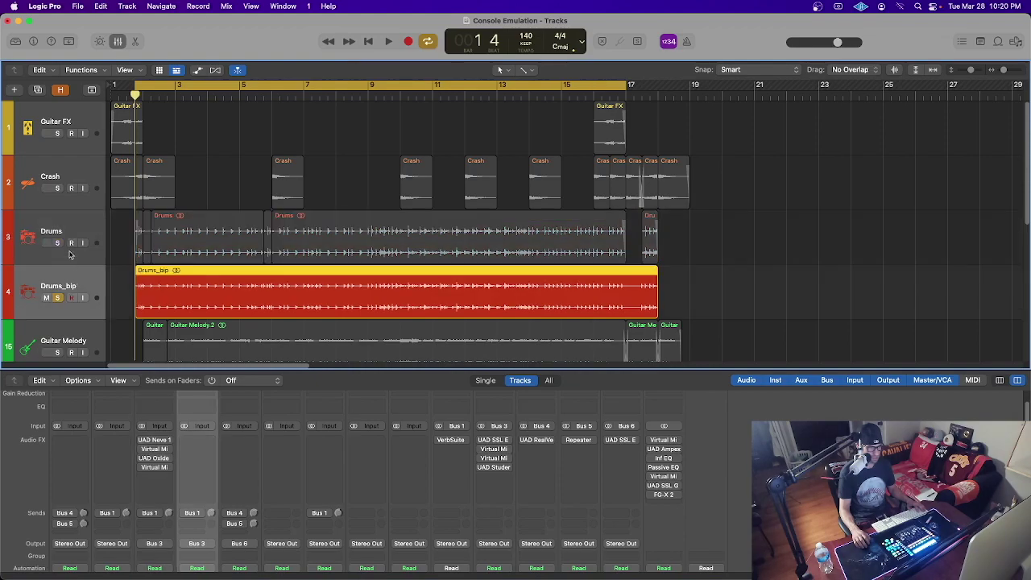
pyautogui.click(58, 298)
pyautogui.click(58, 243)
pyautogui.click(117, 232)
pyautogui.press('space')
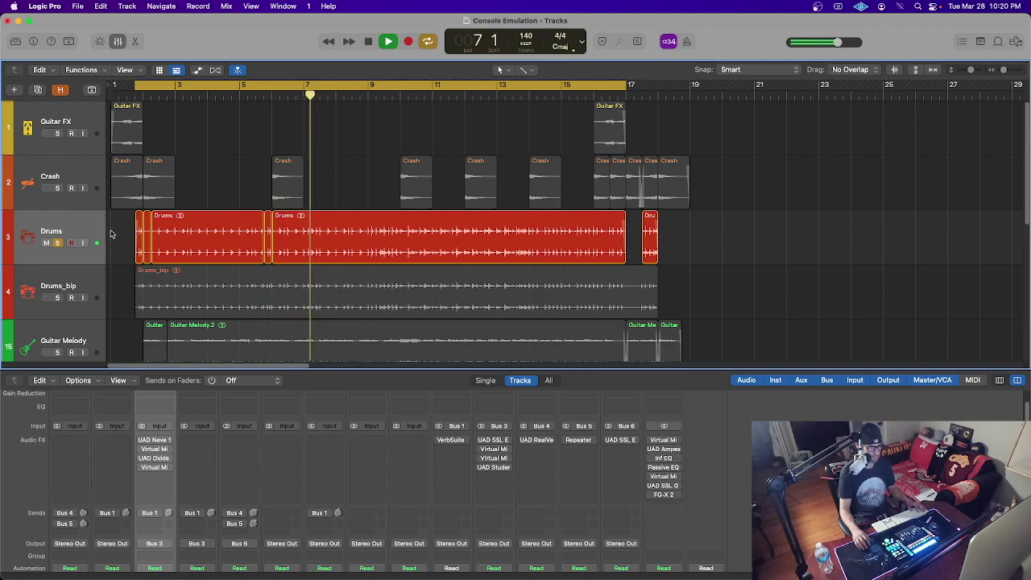
pyautogui.click(57, 298)
pyautogui.click(57, 243)
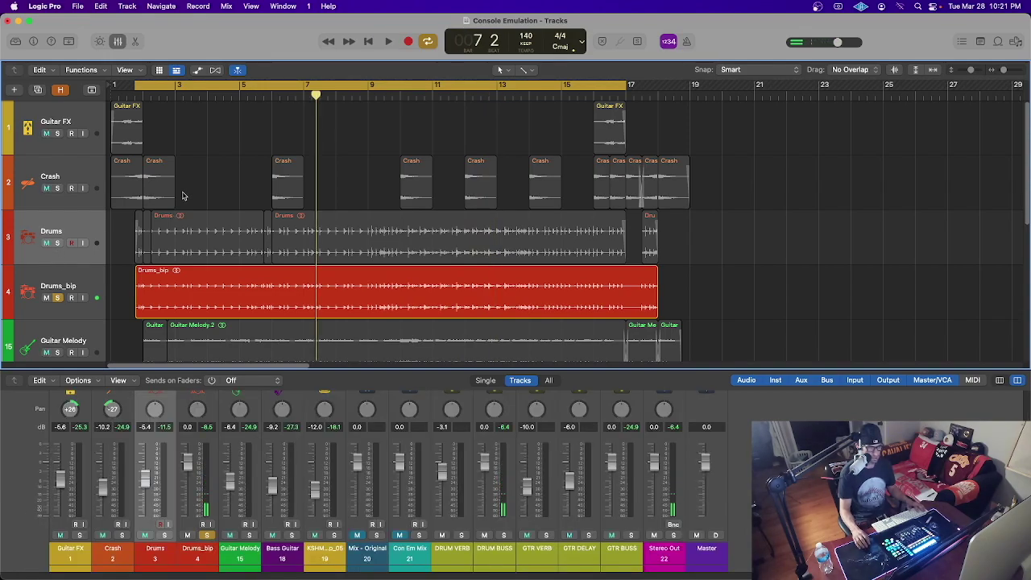
# Examine the fader and peak levels of Drums and Drums_bip in the mixer, resizing it to fit below the tracks
pyautogui.scroll(-1, 204, 213)
pyautogui.scroll(1, 204, 212)
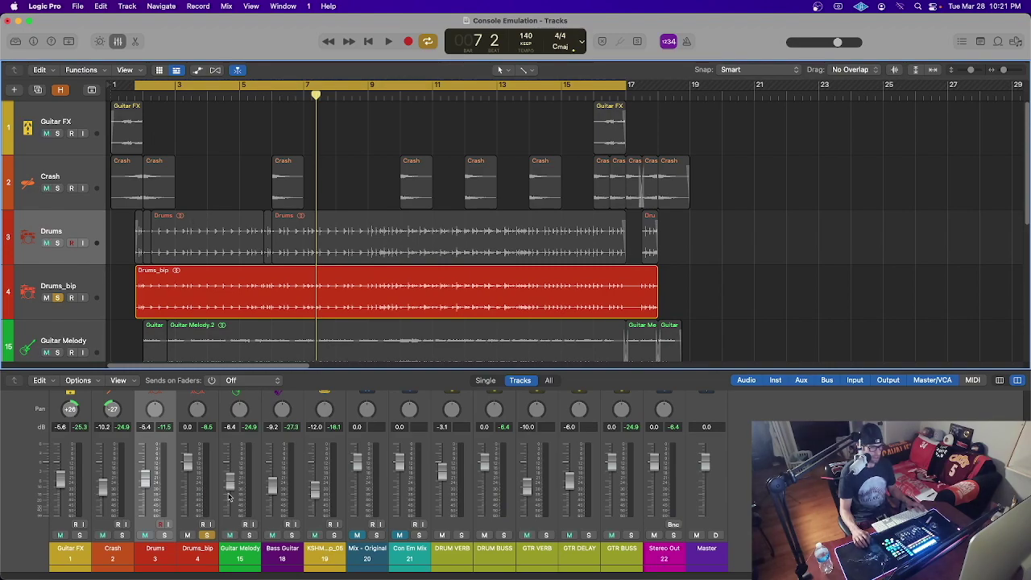
pyautogui.press('x')
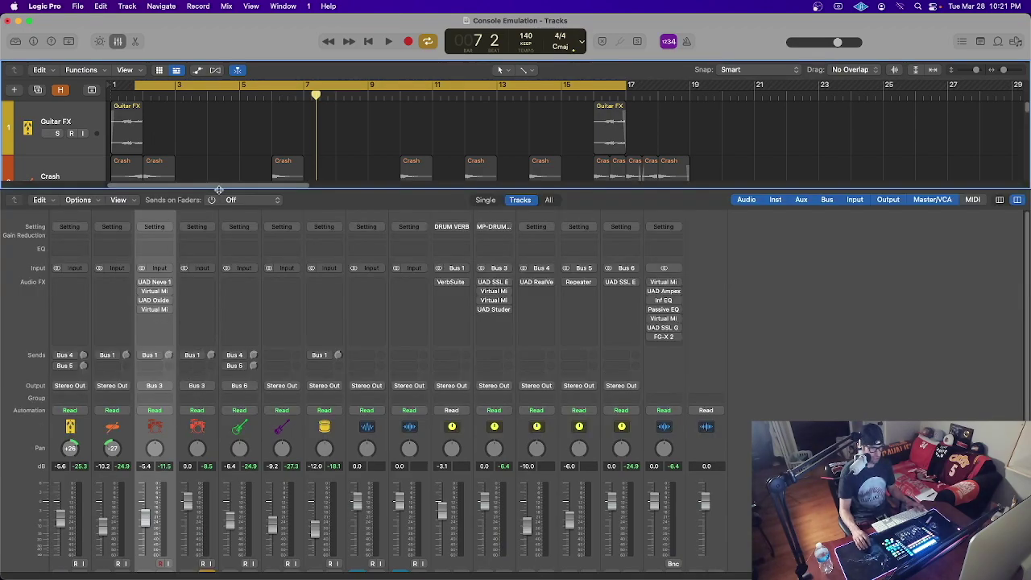
pyautogui.moveTo(218, 189); pyautogui.dragTo(218, 326)
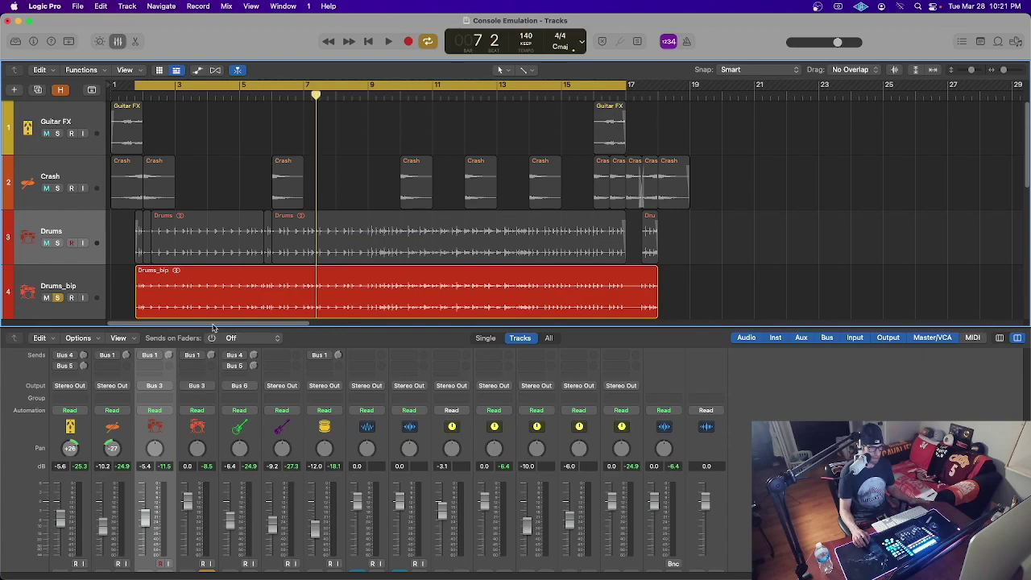
pyautogui.scroll(-3, 192, 196)
pyautogui.scroll(-3, 191, 196)
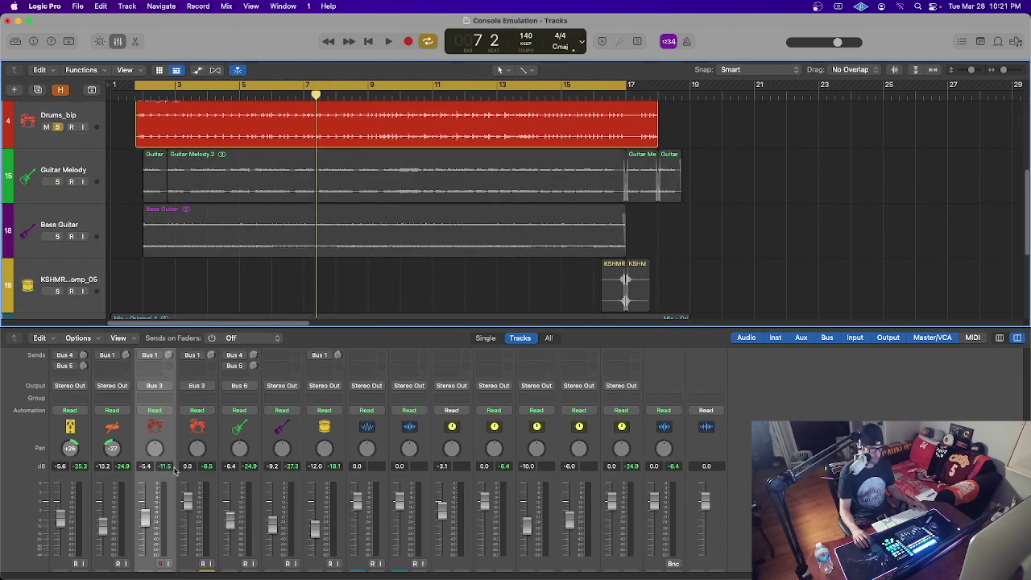
pyautogui.scroll(-3, 172, 433)
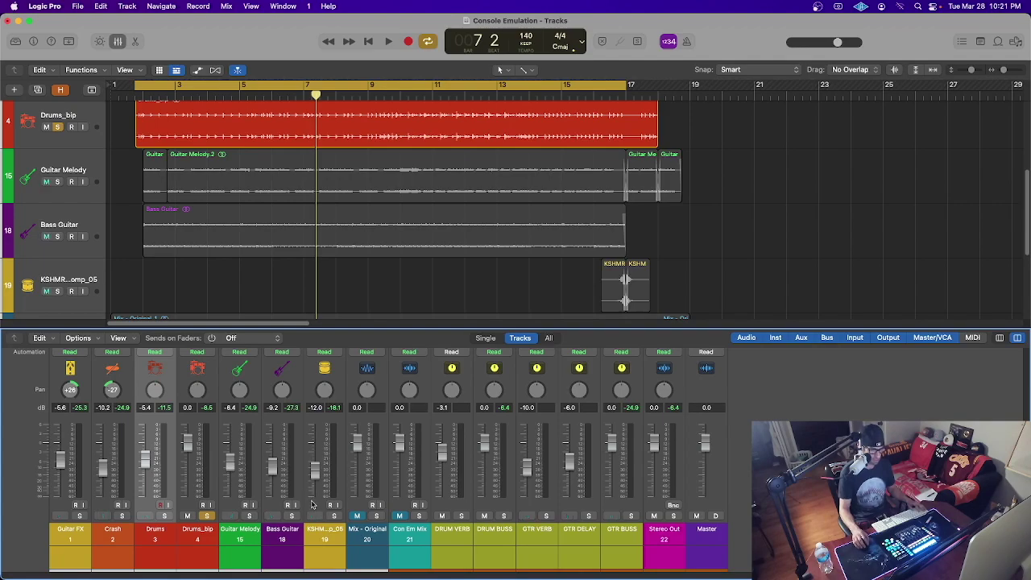
pyautogui.scroll(5, 313, 483)
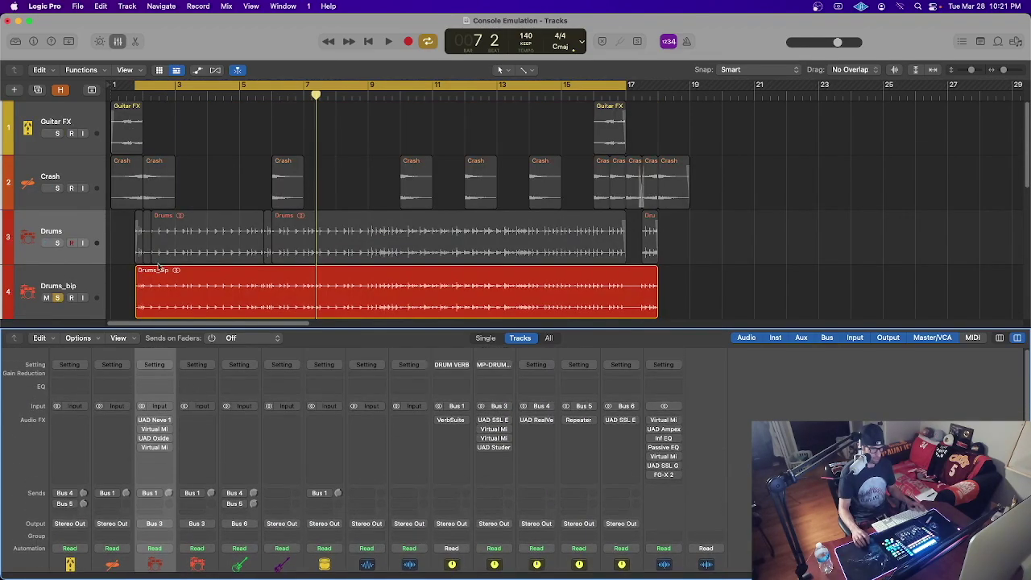
# Solo Guitar Melody instead of Drums_bip, start the cycle at bar 2, and play the selected track
pyautogui.scroll(-4, 145, 248)
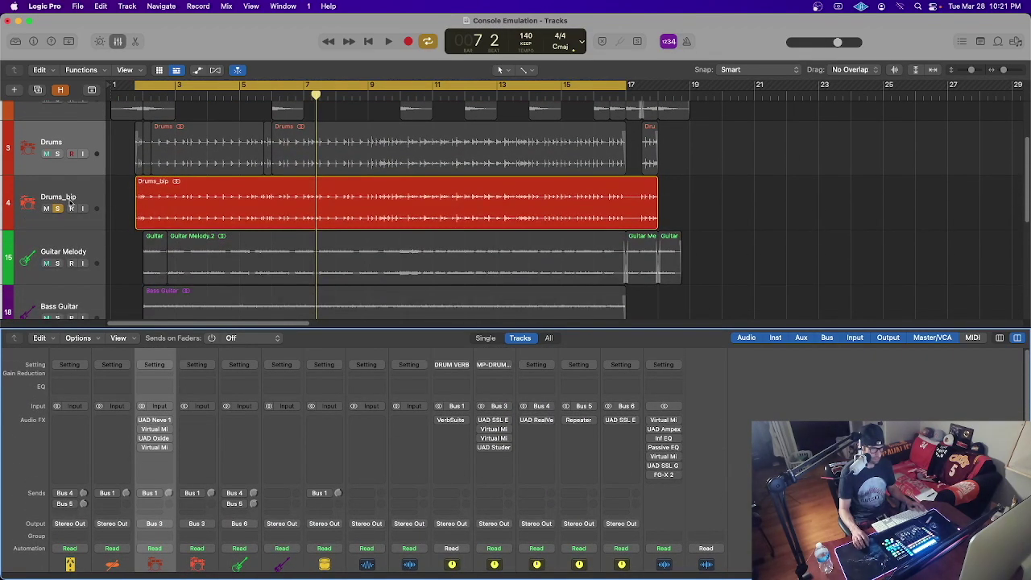
pyautogui.click(57, 209)
pyautogui.click(58, 264)
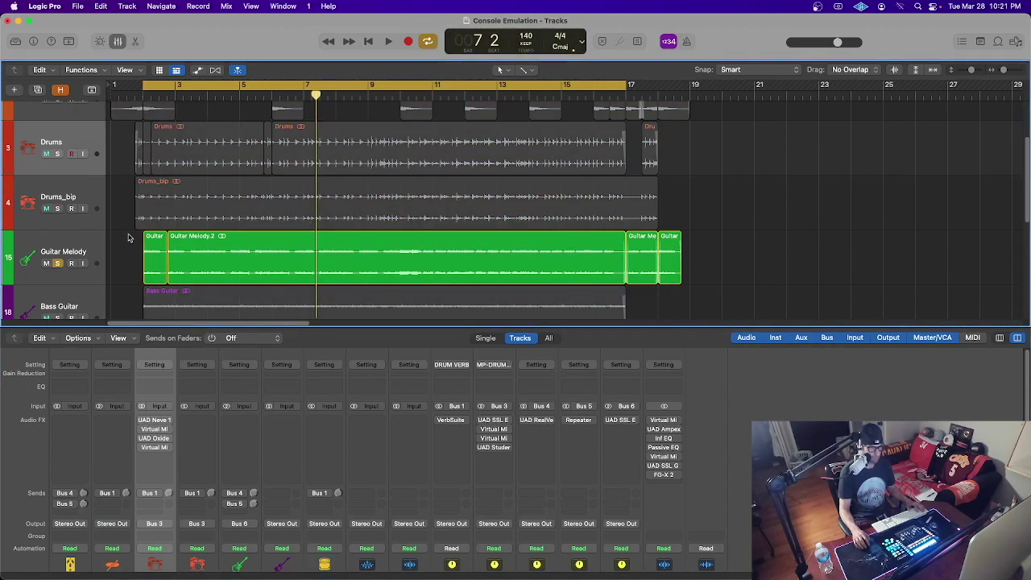
pyautogui.hotkey('shift', 'space')
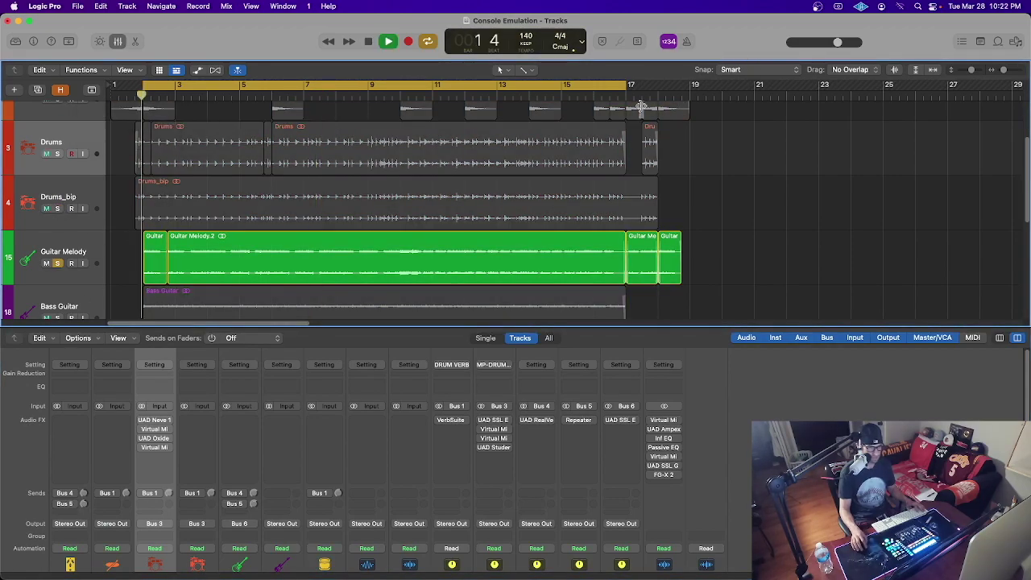
pyautogui.click(151, 239)
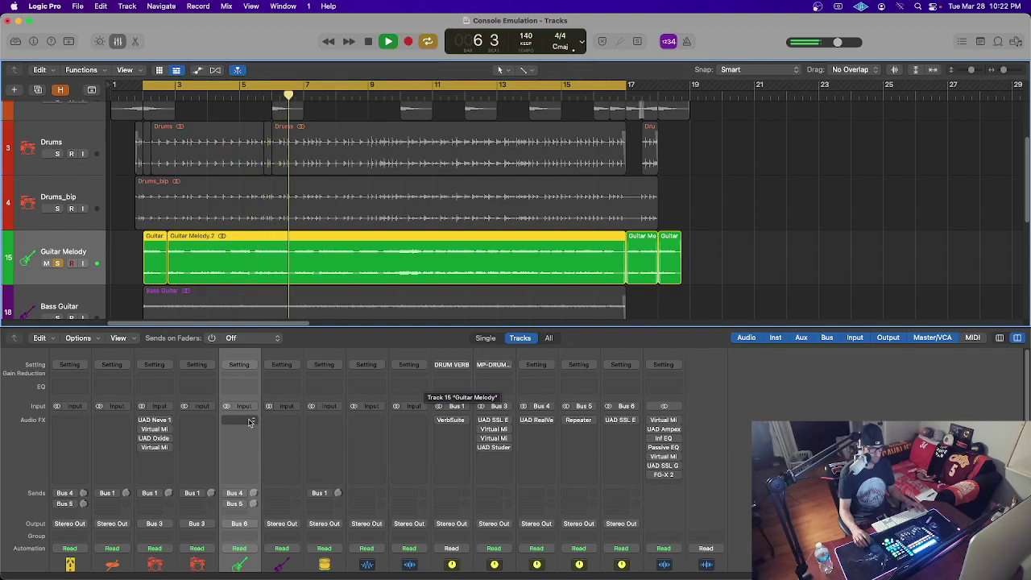
# Insert a UAD Neve 1073 in the first effect slot of Guitar Melody and adjust its input gain
pyautogui.click(250, 421)
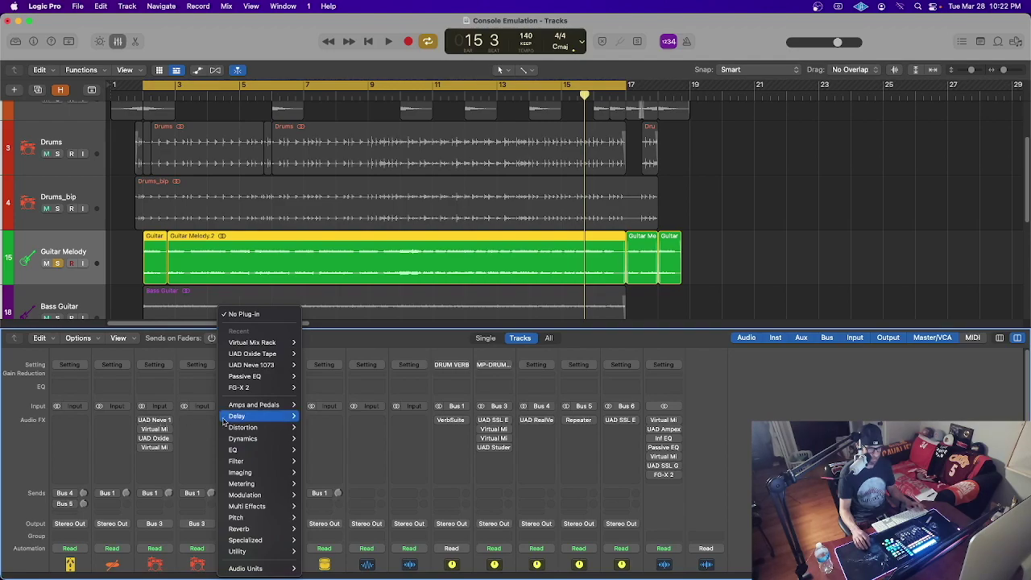
pyautogui.moveTo(253, 571)
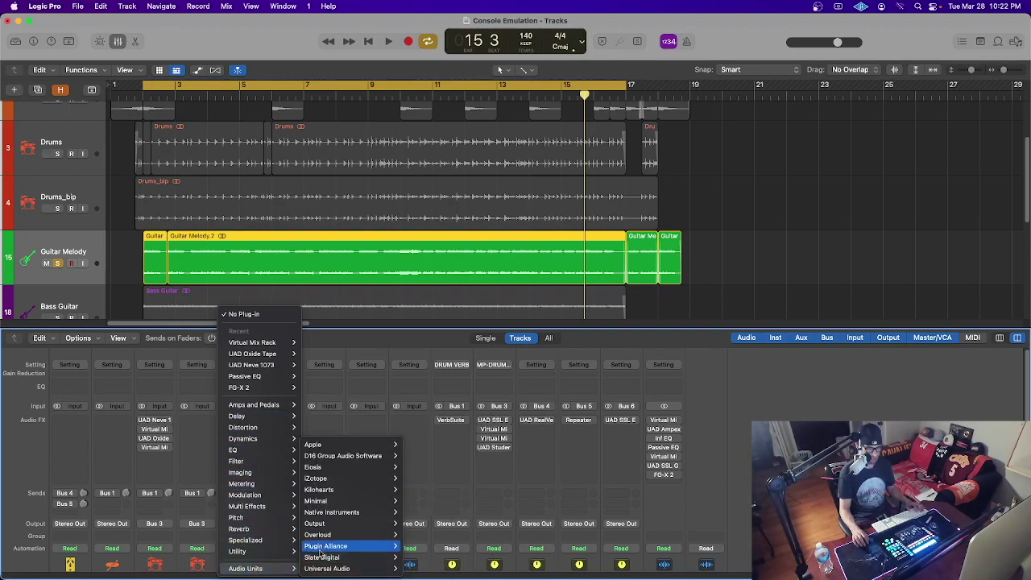
pyautogui.moveTo(336, 559)
pyautogui.moveTo(425, 550)
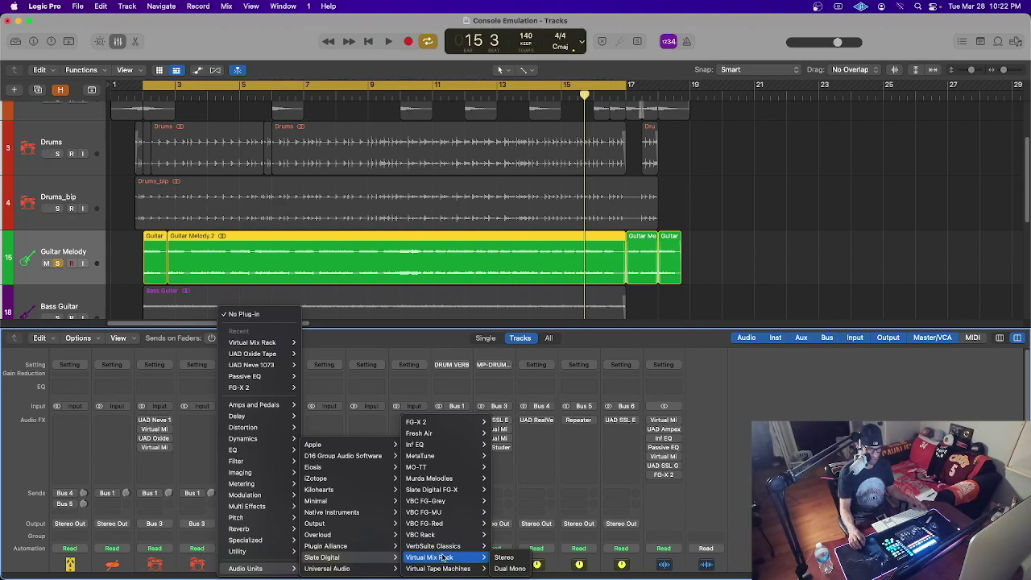
pyautogui.click(252, 365)
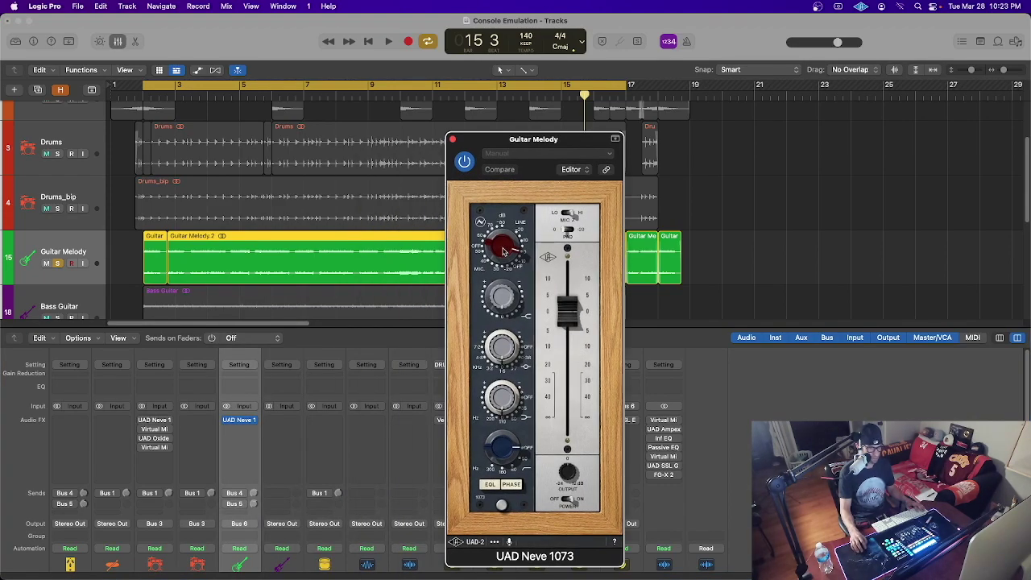
pyautogui.moveTo(505, 251); pyautogui.dragTo(508, 269)
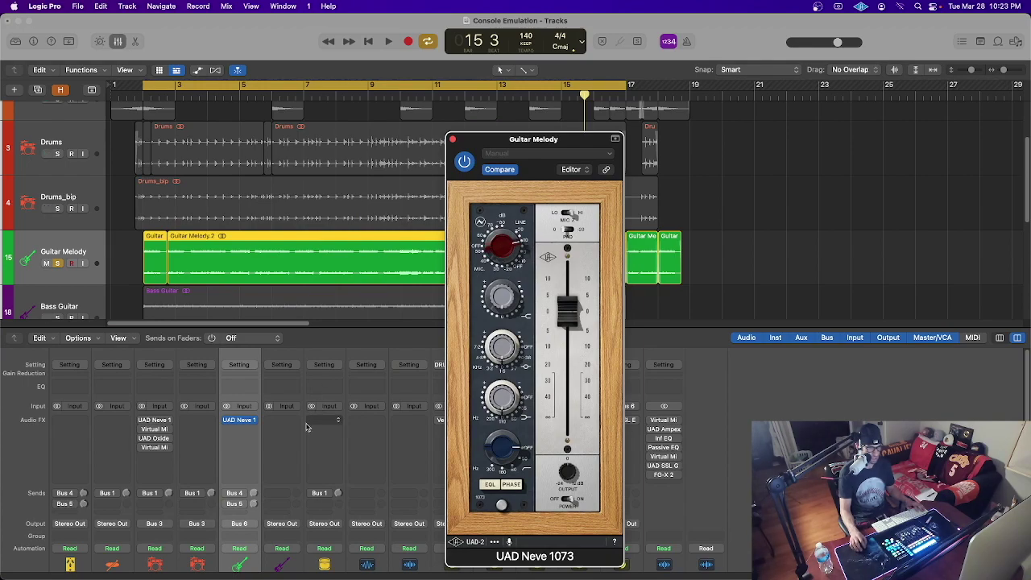
# Compare Guitar Melody's peak level during playback with the Neve 1073 bypassed and active, leaving it active
pyautogui.moveTo(342, 325); pyautogui.dragTo(378, 260)
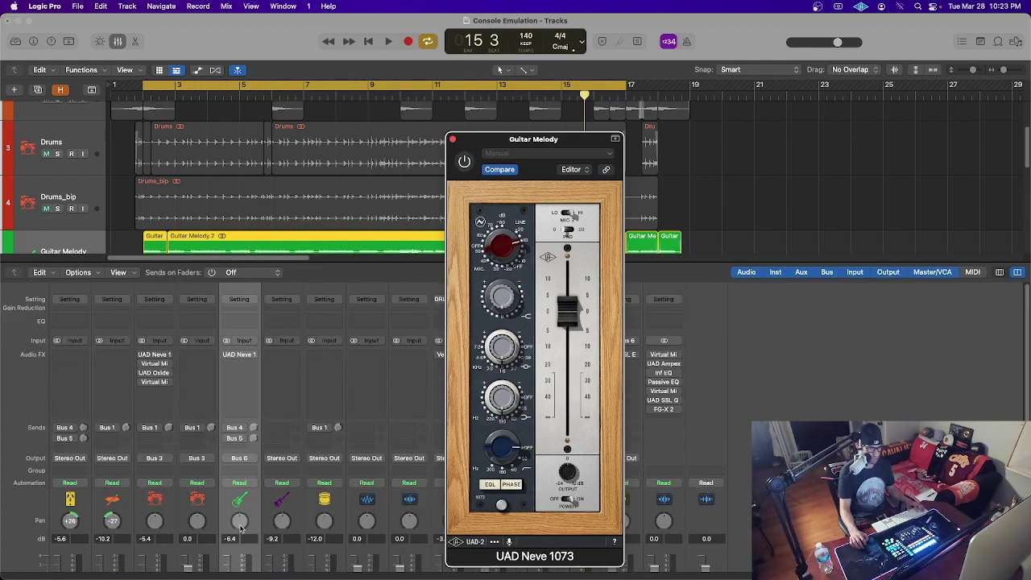
pyautogui.press('space')
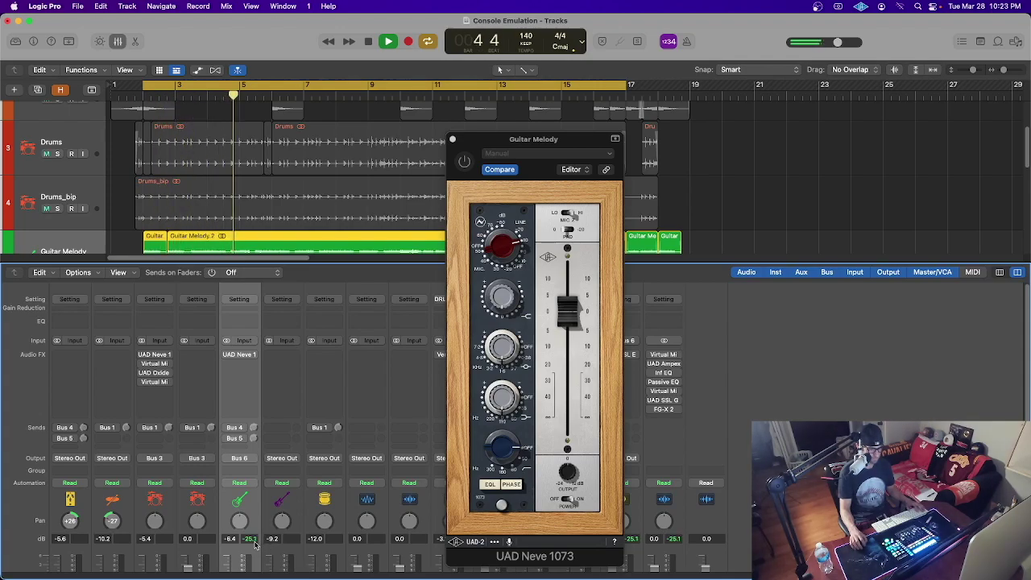
pyautogui.click(464, 162)
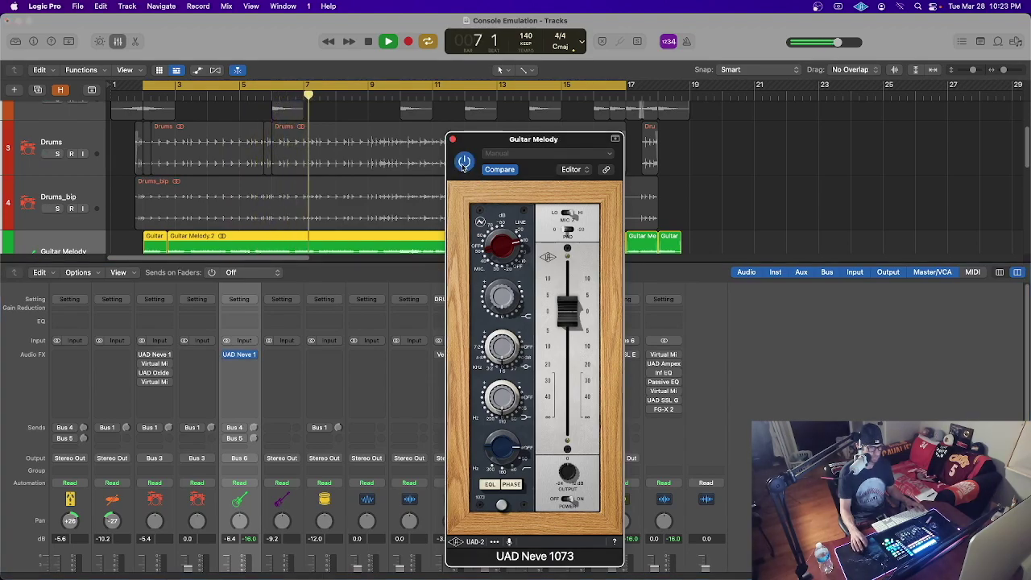
pyautogui.click(245, 507)
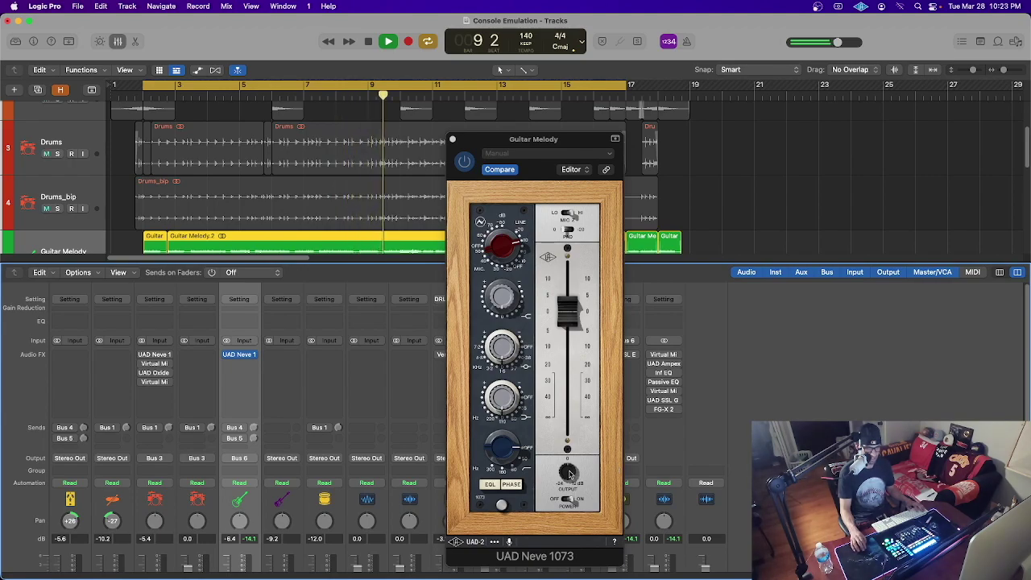
# Adjust the UAD Neve 1073's output on Guitar Melody while checking the channel's peak level during playback
pyautogui.click(569, 474)
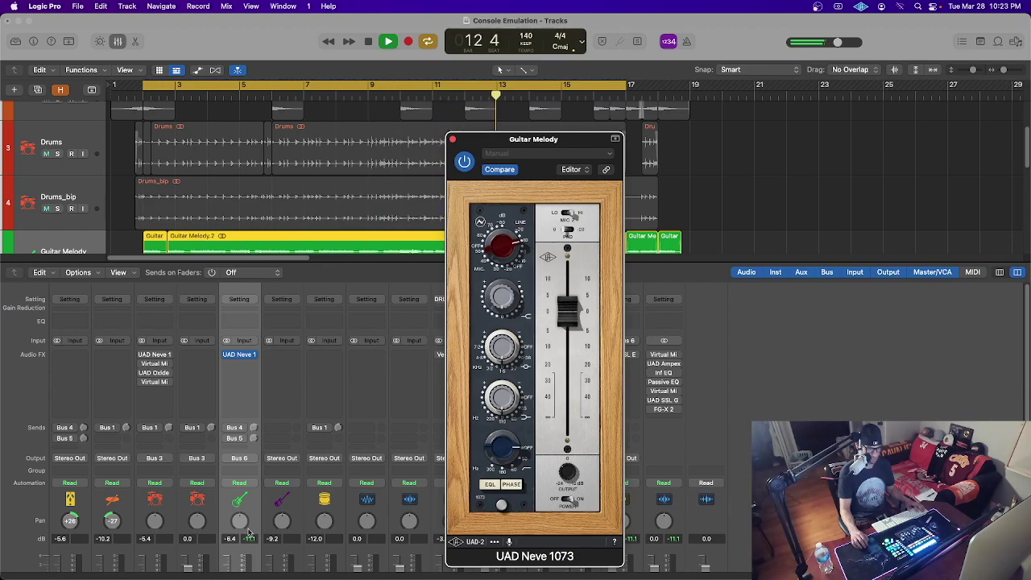
pyautogui.click(326, 496)
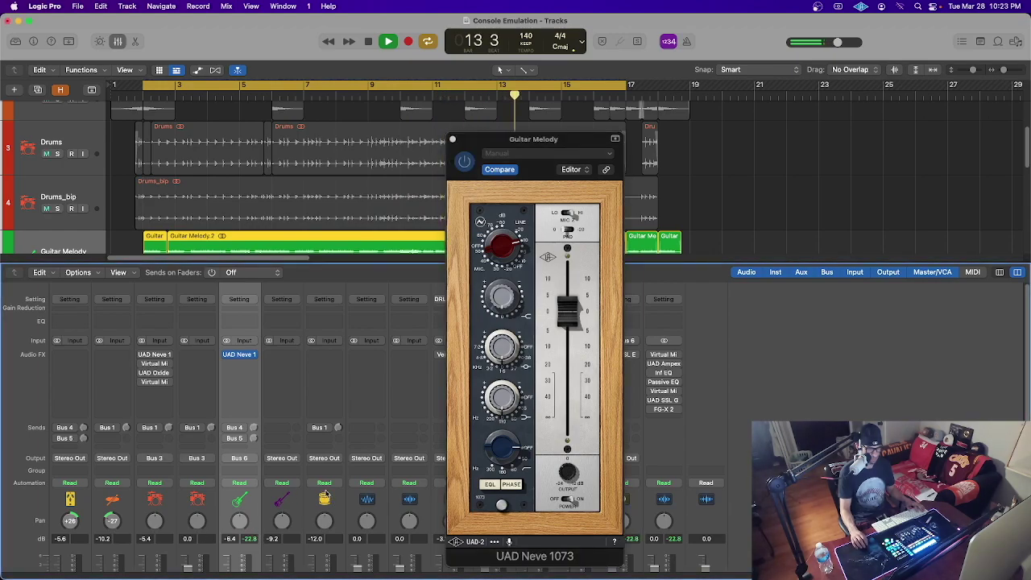
pyautogui.click(568, 474)
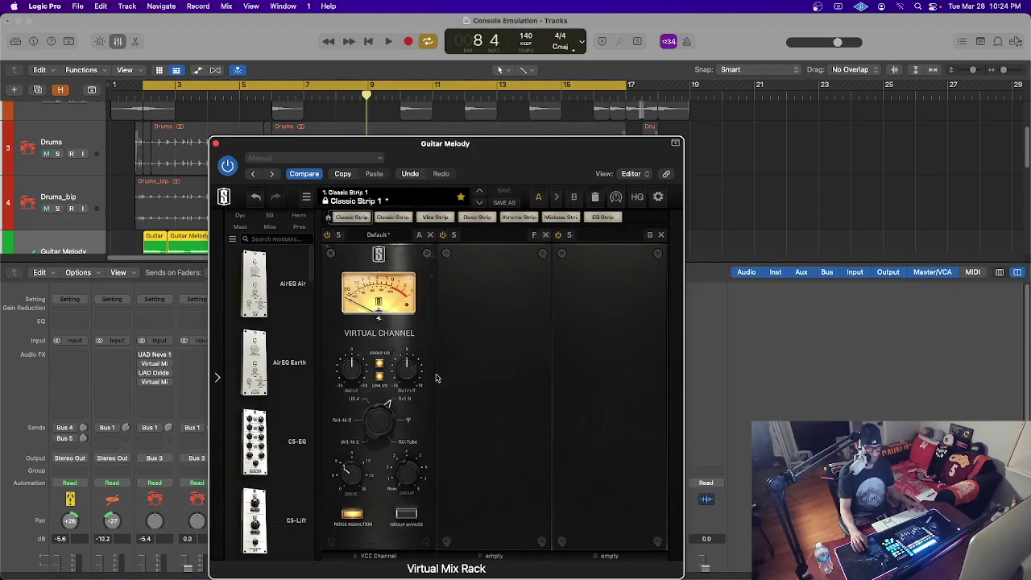
# Raise the Virtual Channel's input gain with linked output reduction on Guitar Melody during playback, and close the Virtual Mix Rack
pyautogui.press('Return')
pyautogui.press('space')
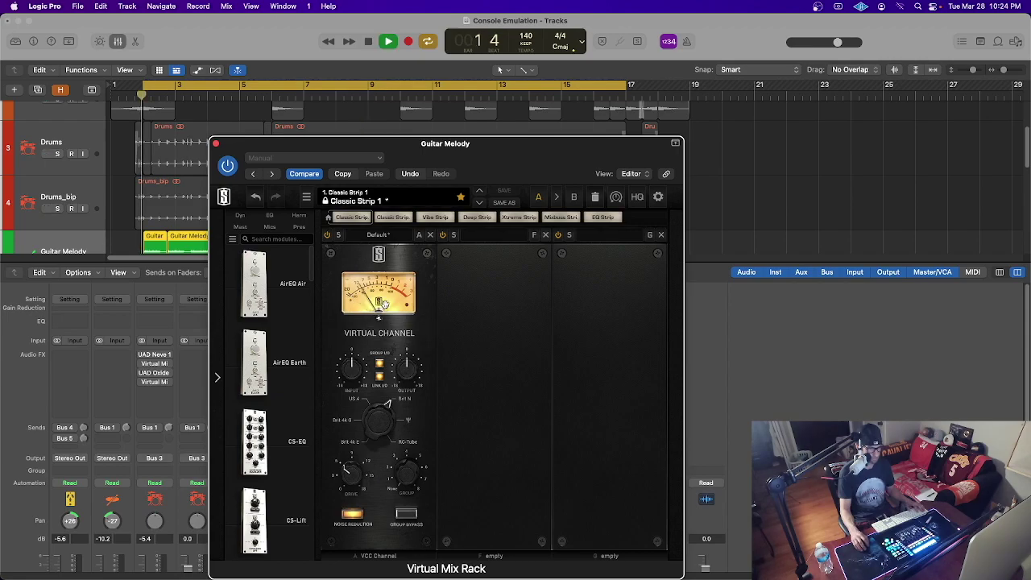
pyautogui.moveTo(409, 368)
pyautogui.mouseDown()
pyautogui.moveTo(411, 394)
pyautogui.moveTo(406, 369)
pyautogui.mouseUp()
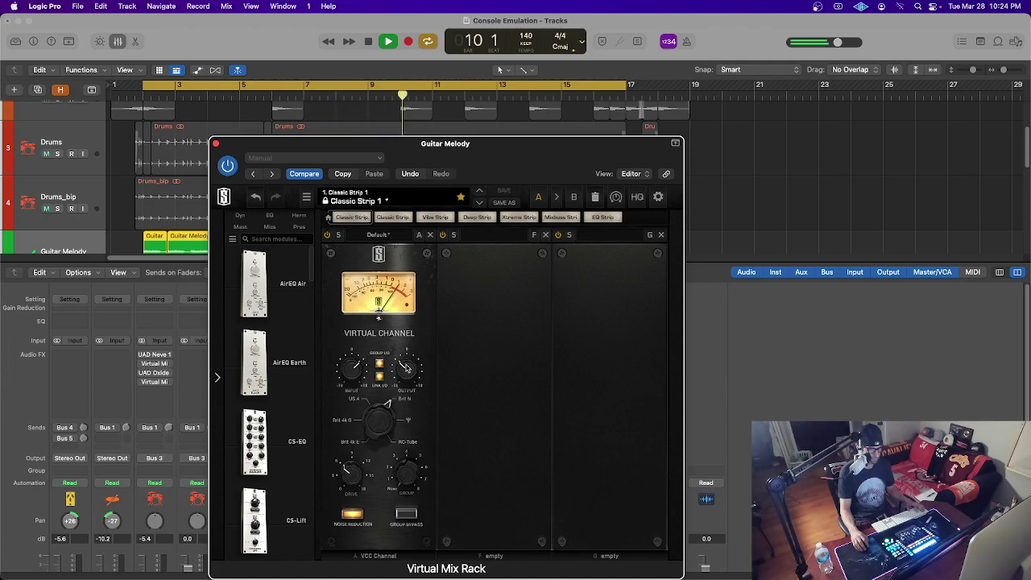
pyautogui.moveTo(407, 368)
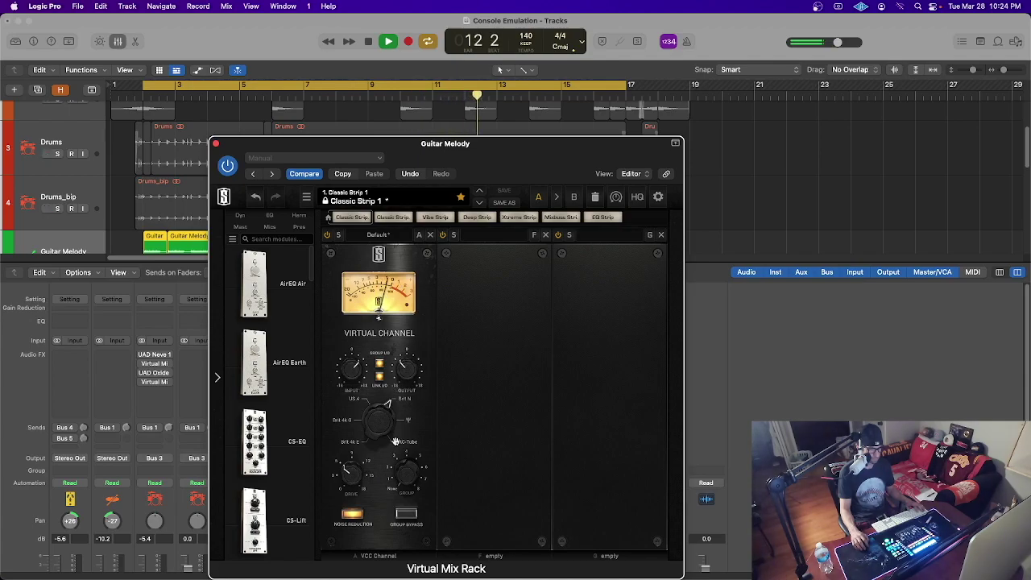
pyautogui.press('space')
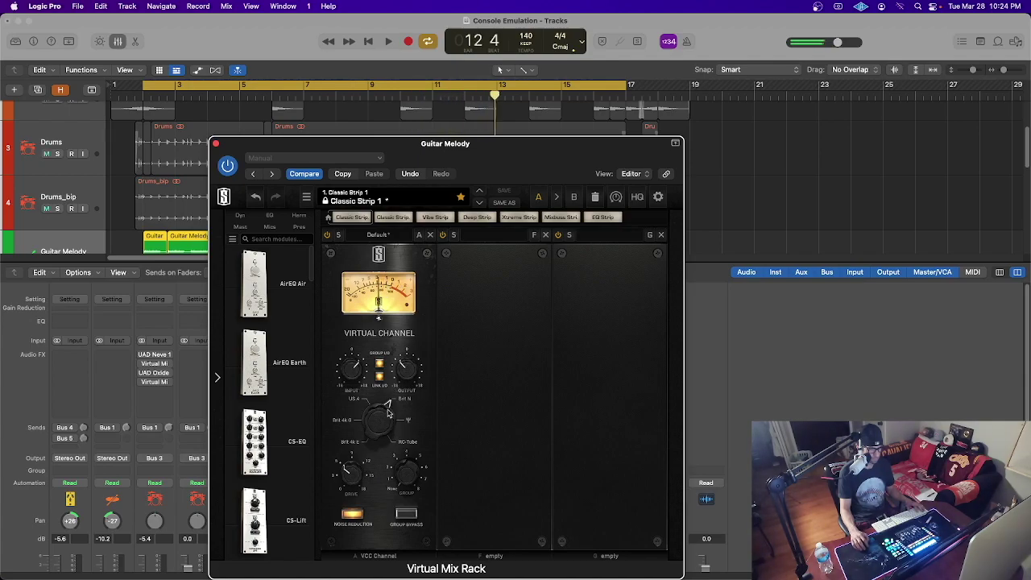
pyautogui.click(215, 144)
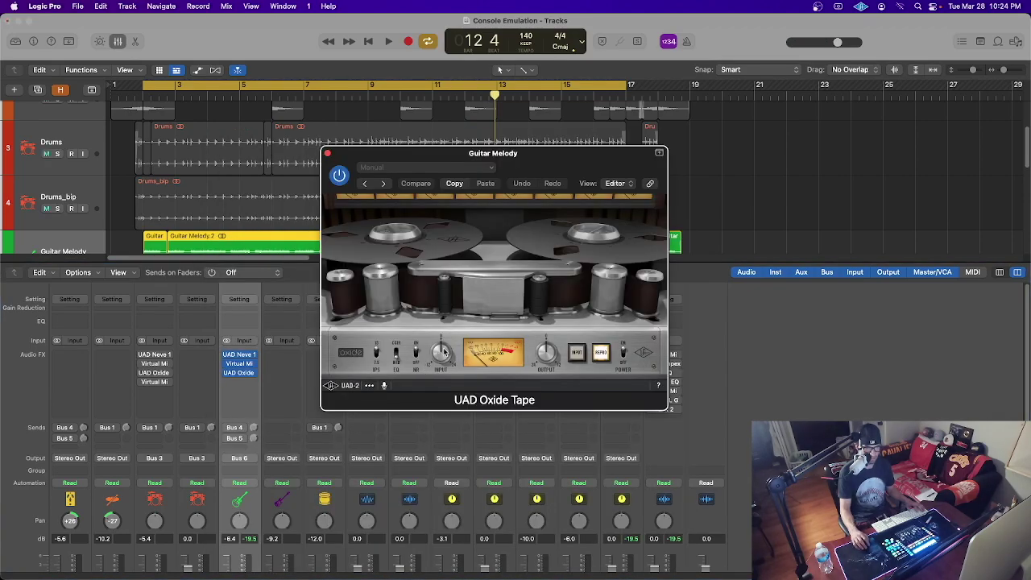
# Play Guitar Melody, reset its peak reading, and raise the UAD Oxide Tape's input gain
pyautogui.press('space')
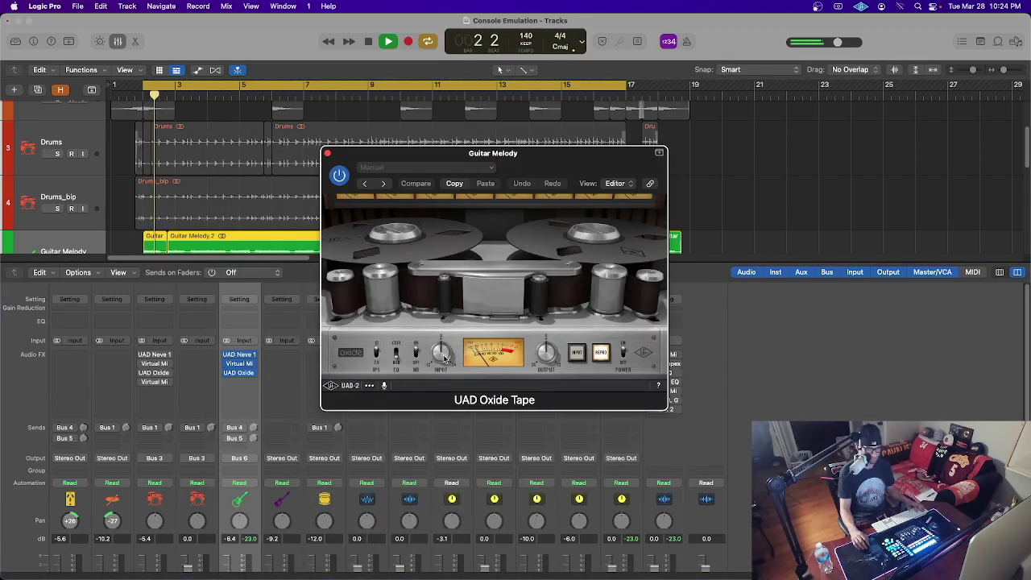
pyautogui.click(250, 541)
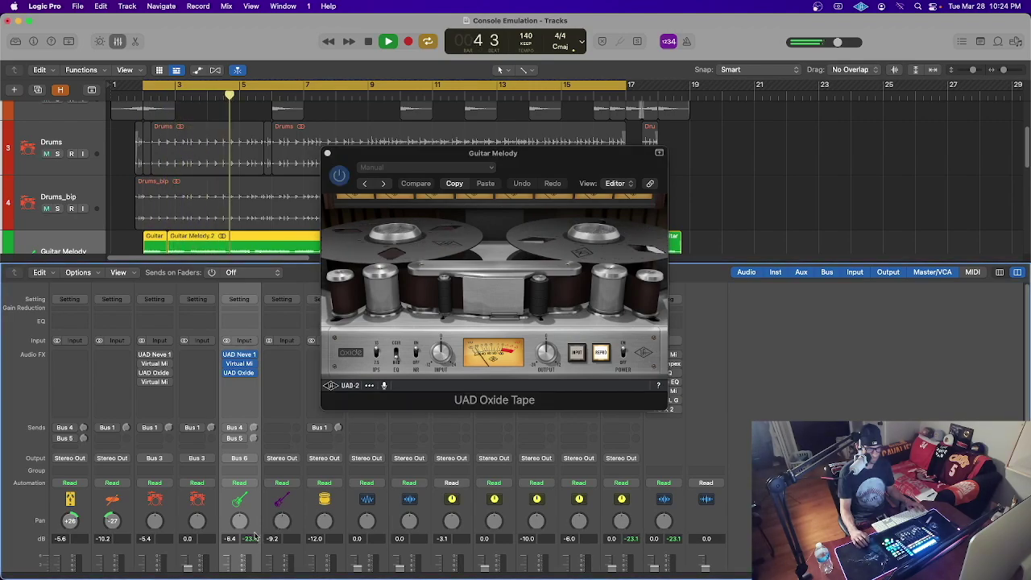
pyautogui.click(441, 354)
pyautogui.moveTo(442, 357); pyautogui.dragTo(441, 345)
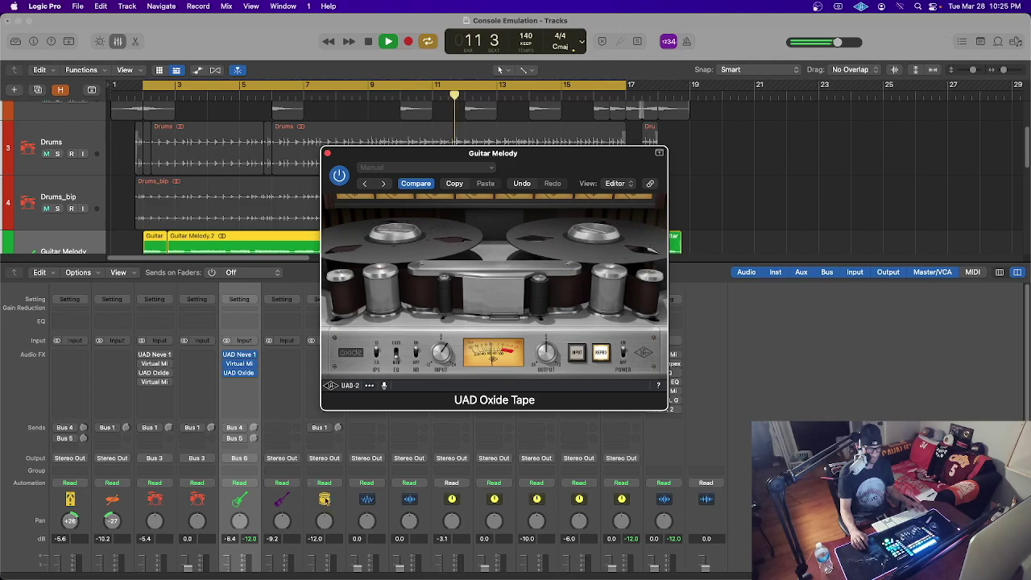
# Lower the UAD Oxide Tape's output to balance Guitar Melody's level, resetting the channel's peak reading between adjustments
pyautogui.click(382, 491)
pyautogui.click(553, 357)
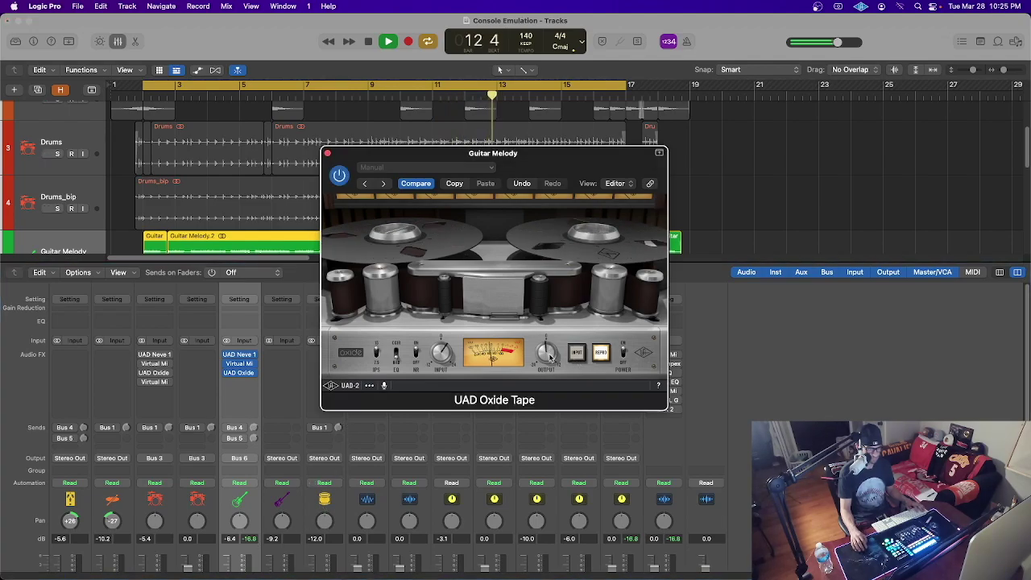
pyautogui.click(272, 527)
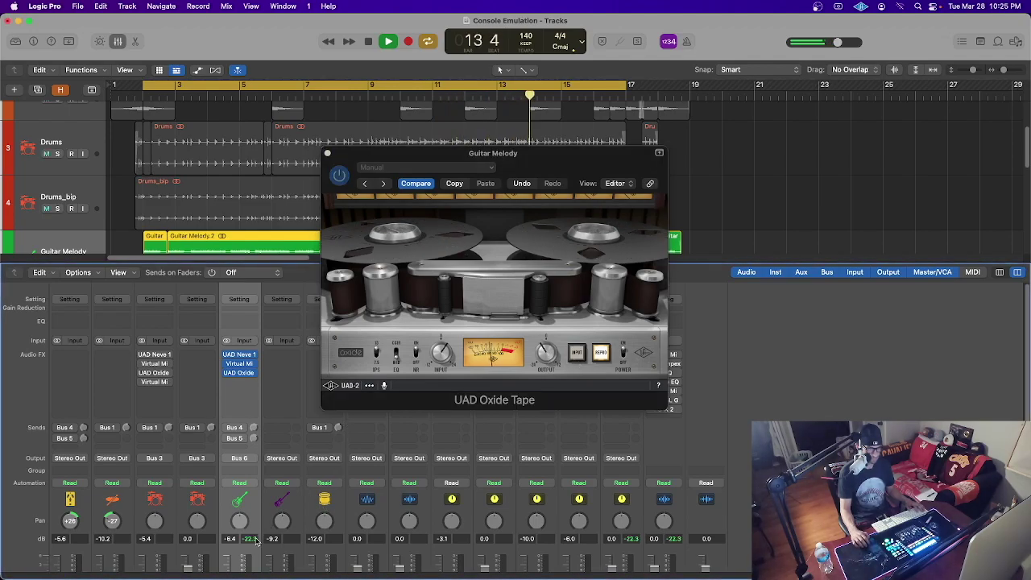
pyautogui.click(547, 352)
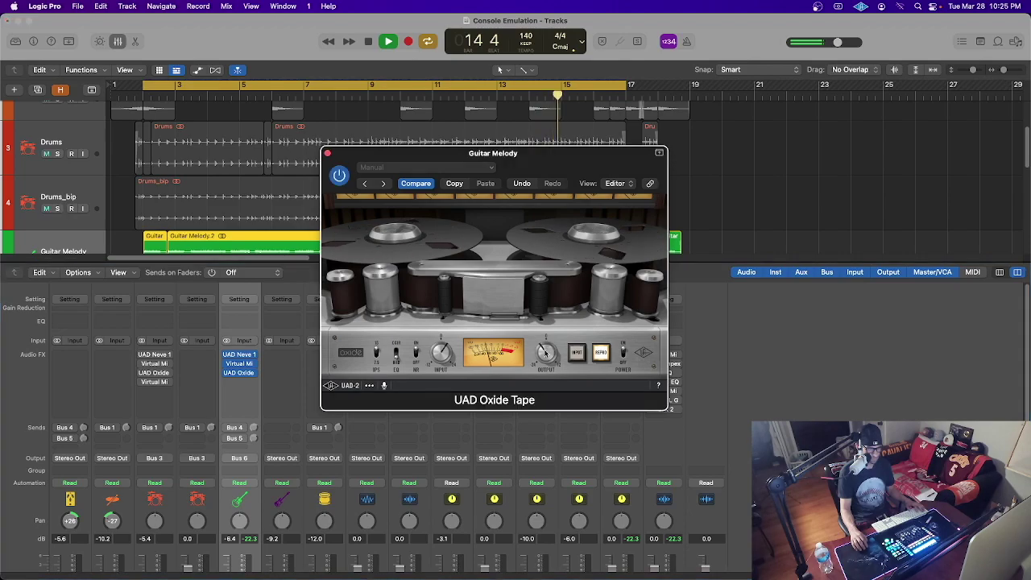
pyautogui.click(255, 545)
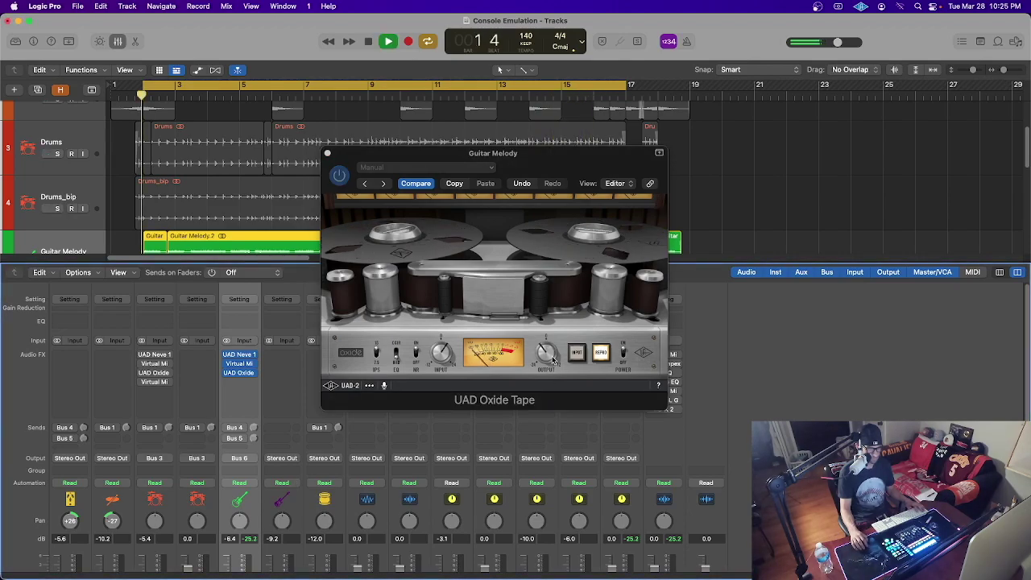
pyautogui.click(254, 538)
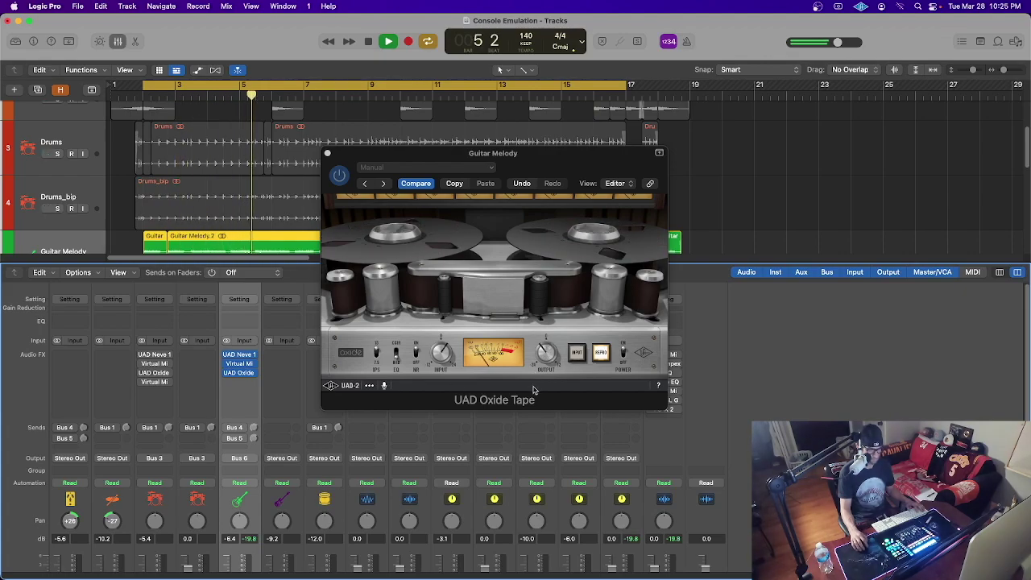
pyautogui.click(544, 359)
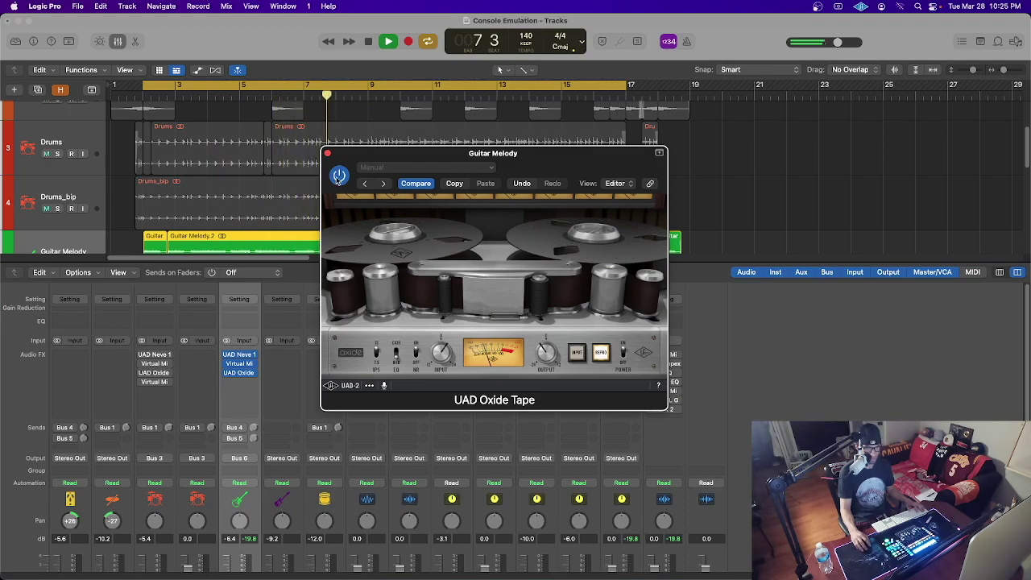
# Compare Guitar Melody's peak level with the Oxide Tape bypassed and active, leave it active, and close the plug-in
pyautogui.click(339, 176)
pyautogui.click(252, 538)
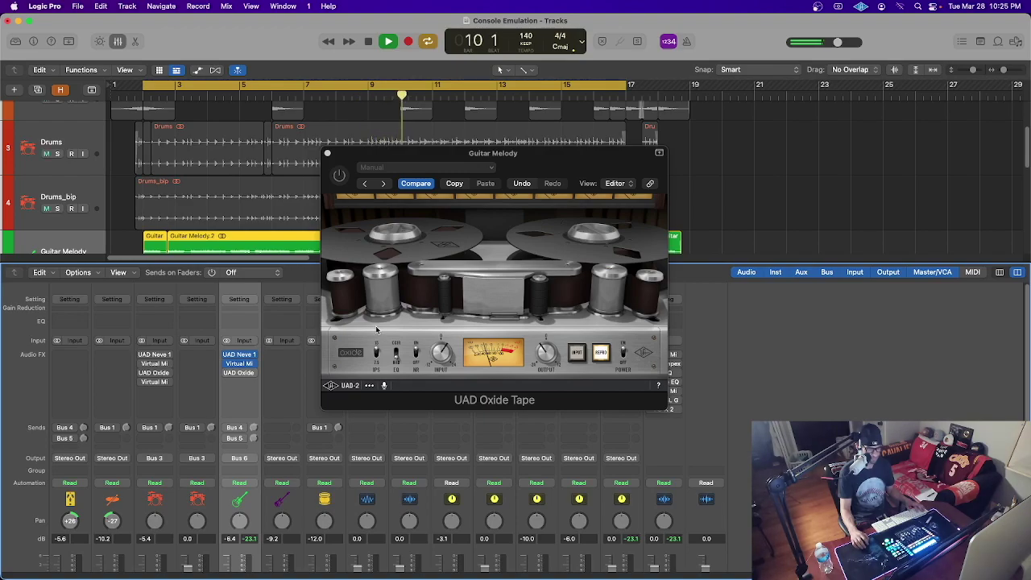
pyautogui.click(339, 177)
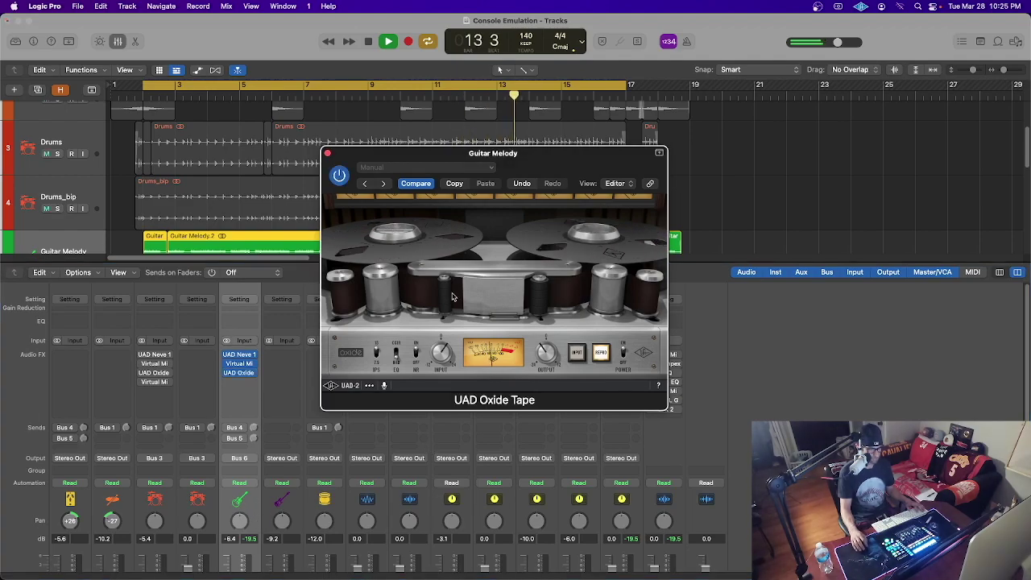
pyautogui.press('space')
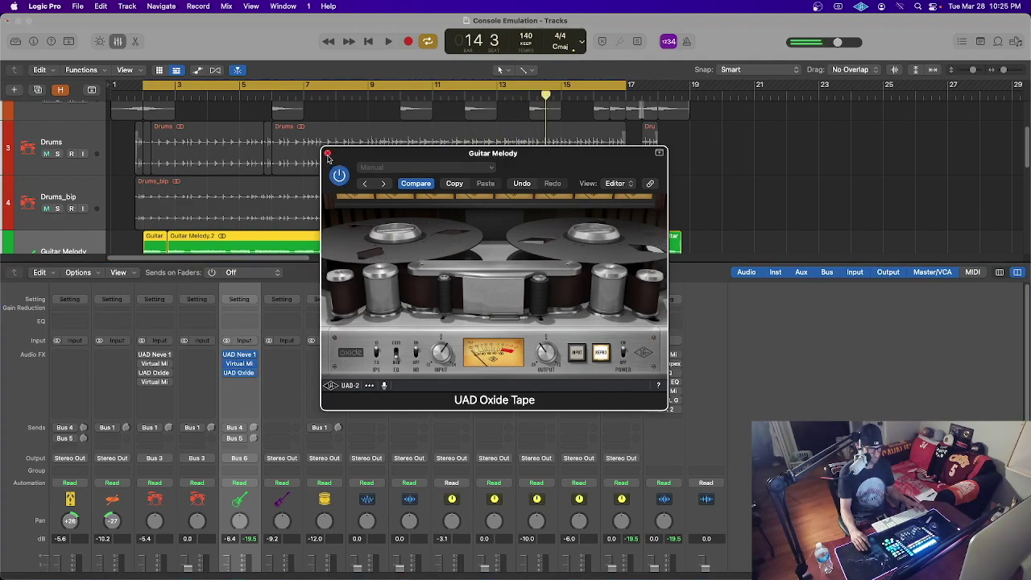
pyautogui.click(327, 153)
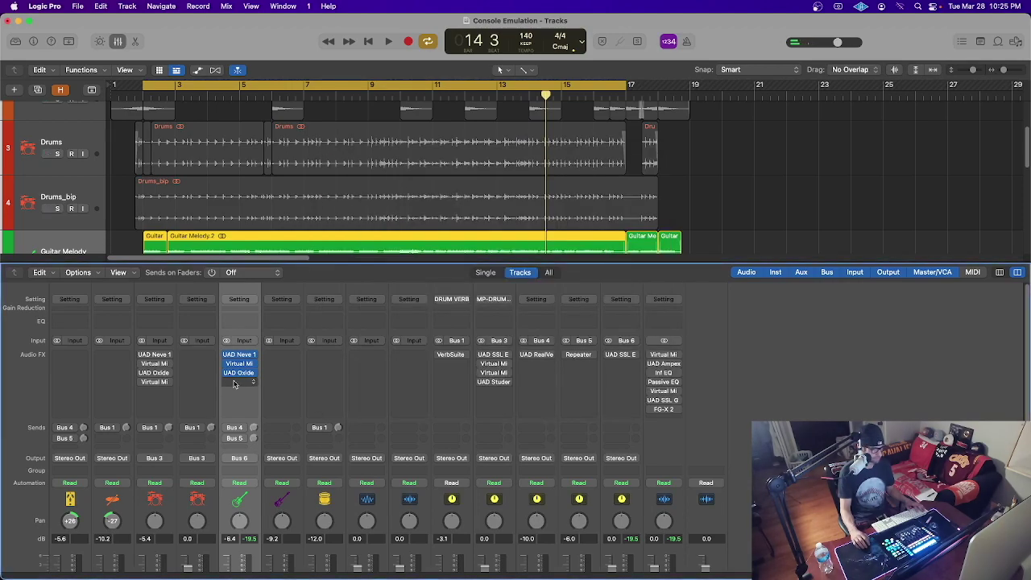
# Insert a Virtual Mix Rack in Guitar Melody's fourth effect slot and adjust its Virtual Channel's linked input and output gain during playback
pyautogui.click(235, 383)
pyautogui.moveTo(485, 557)
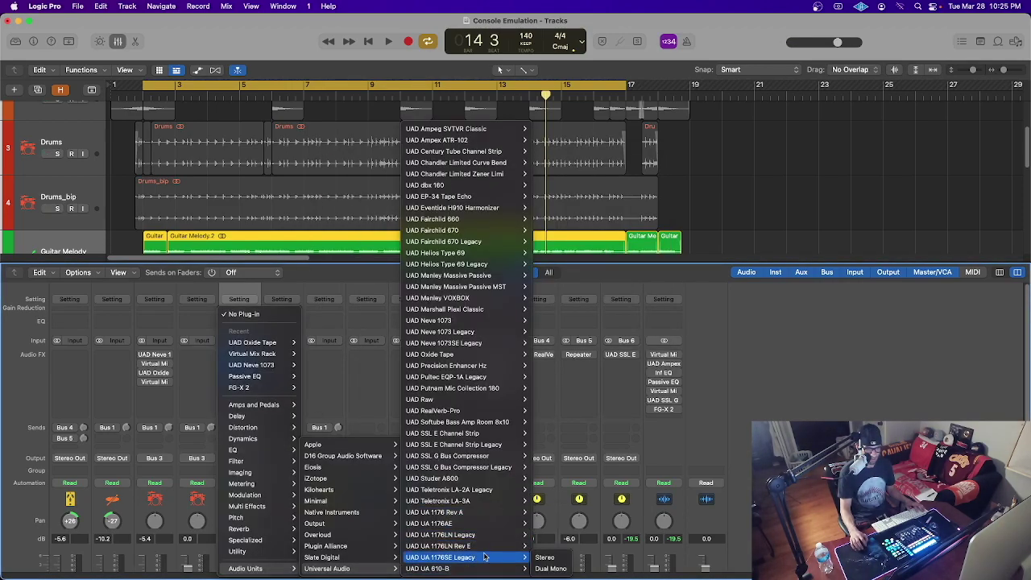
pyautogui.moveTo(322, 557)
pyautogui.click(447, 555)
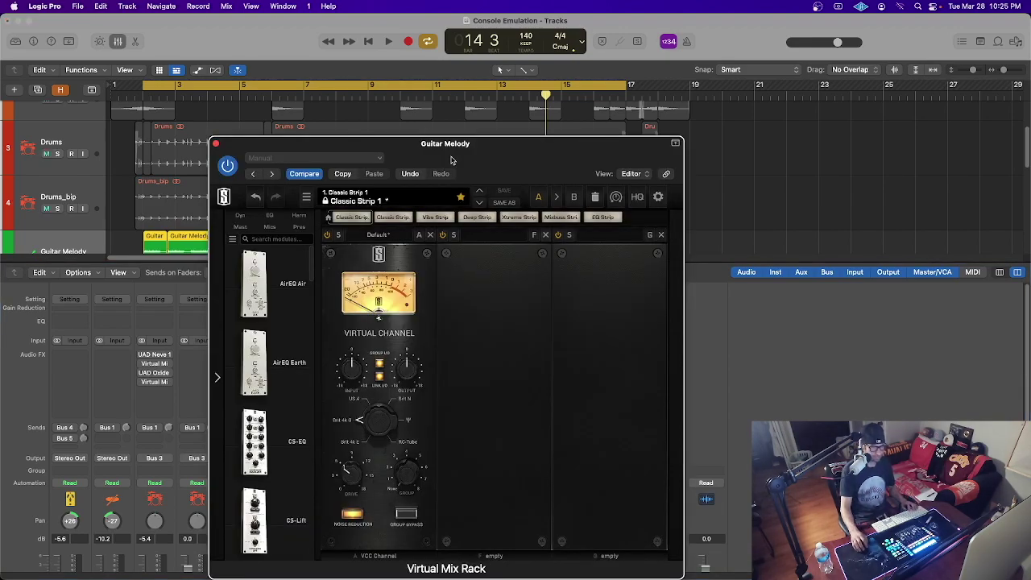
pyautogui.moveTo(452, 143); pyautogui.dragTo(634, 143)
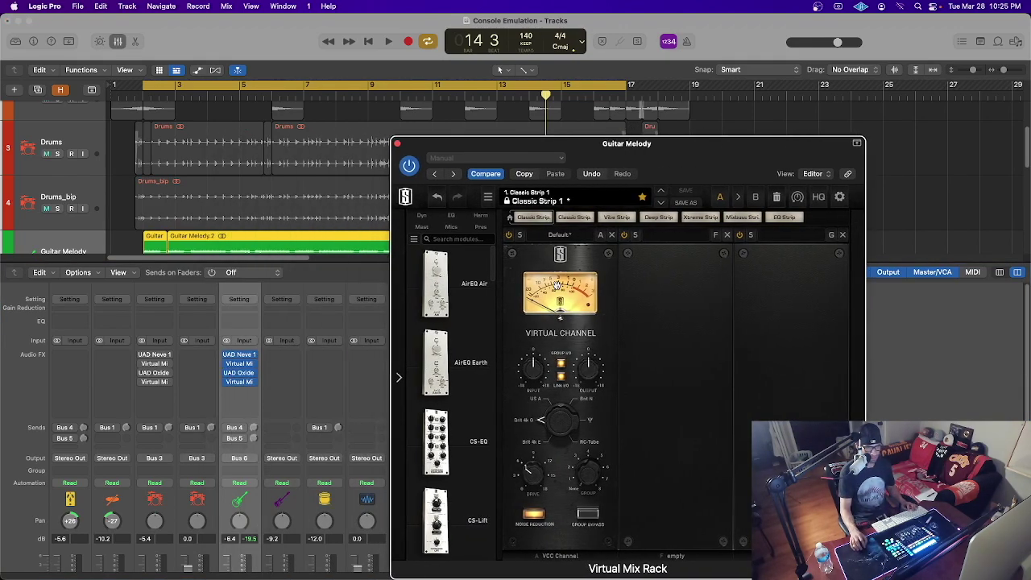
pyautogui.press('space')
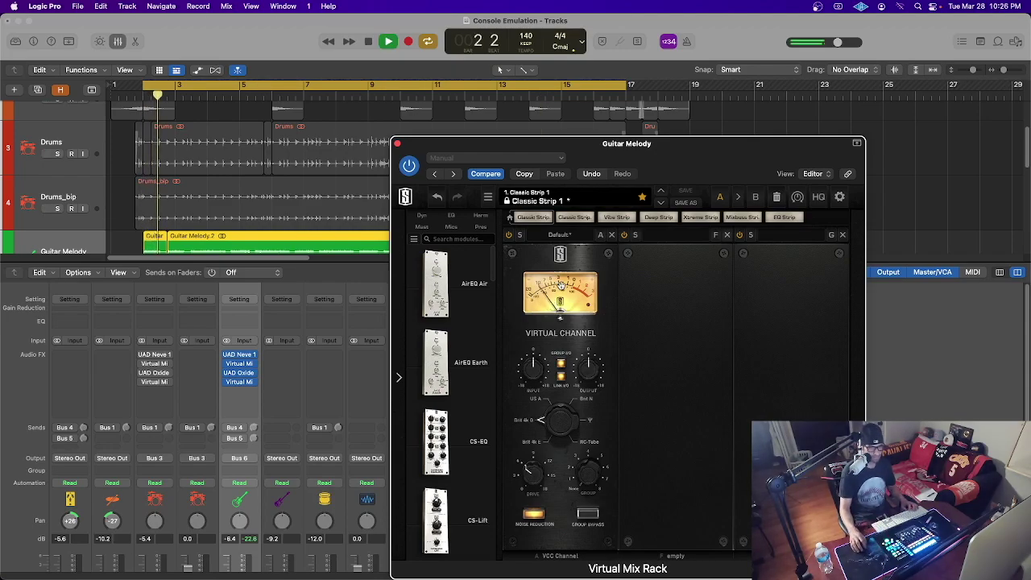
pyautogui.moveTo(591, 365)
pyautogui.mouseDown()
pyautogui.moveTo(594, 385)
pyautogui.moveTo(594, 375)
pyautogui.mouseUp()
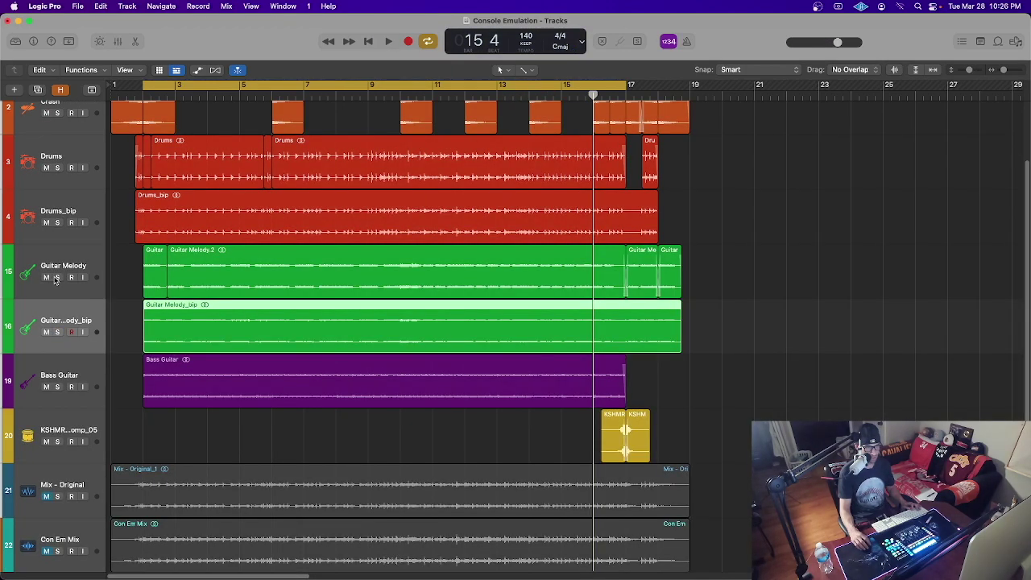
# Compare Guitar Melody with Guitar Melody_bip by playing from the start and alternating solo between the two tracks
pyautogui.click(57, 277)
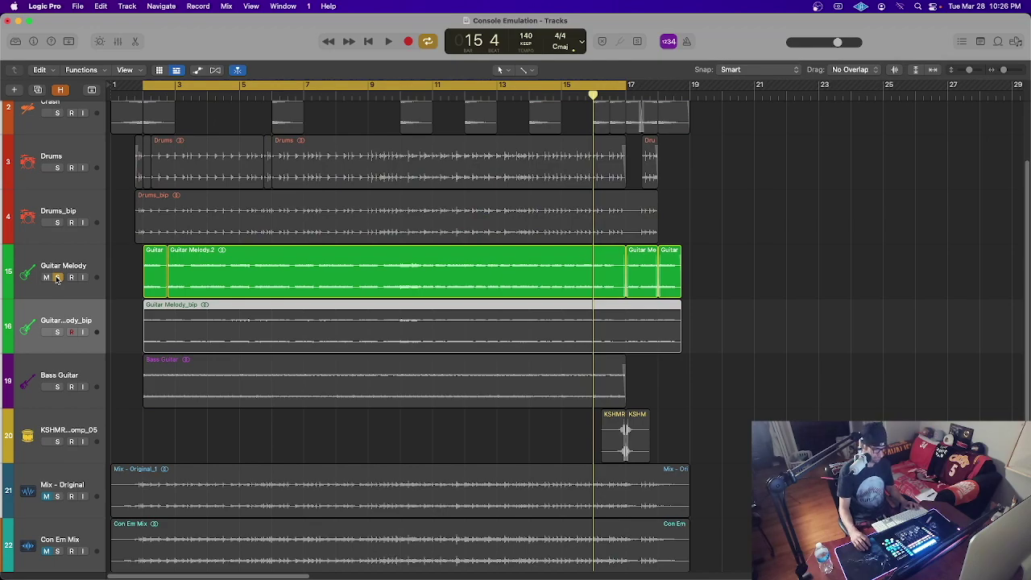
pyautogui.press('Return')
pyautogui.press('space')
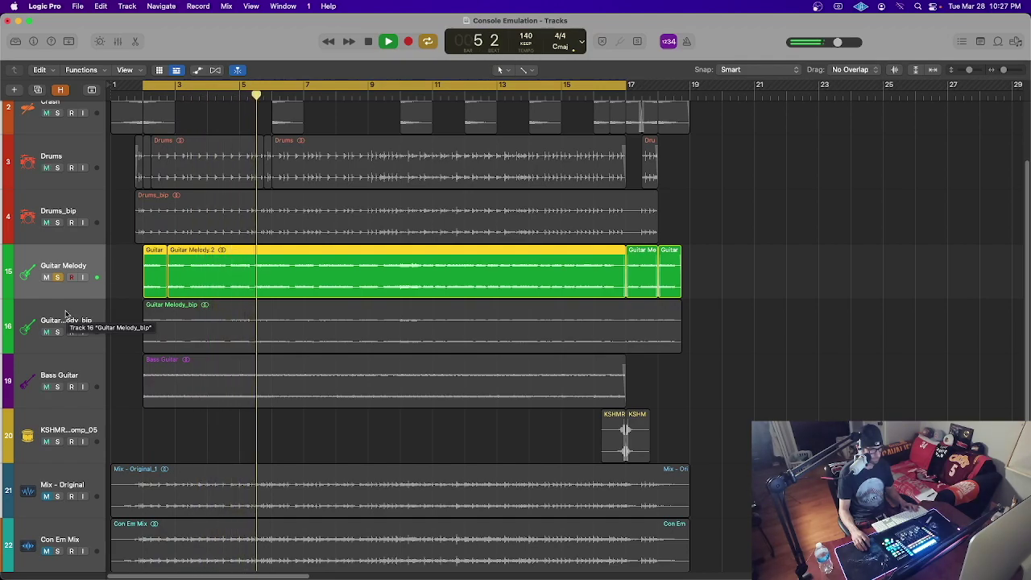
pyautogui.click(57, 277)
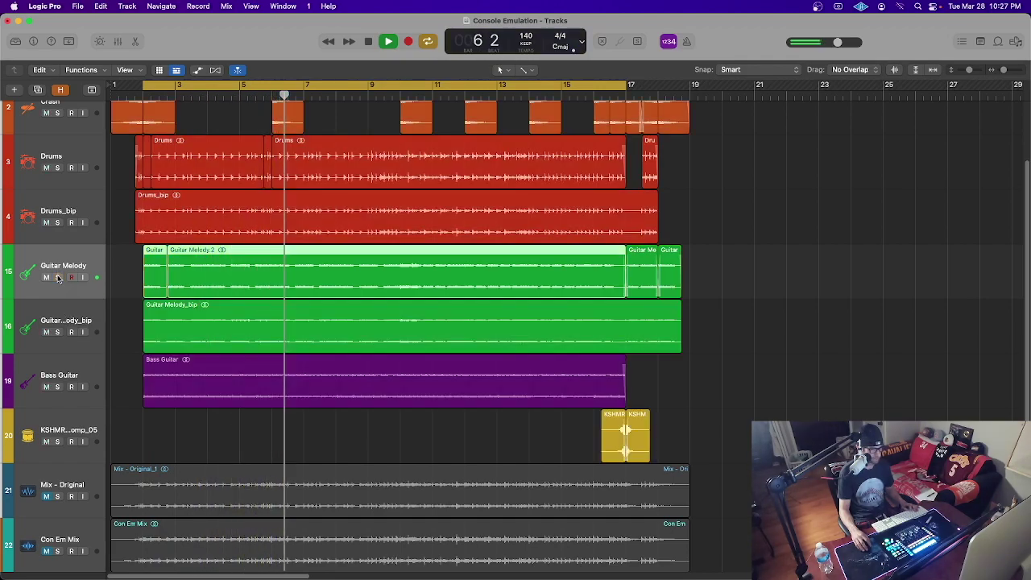
pyautogui.click(57, 331)
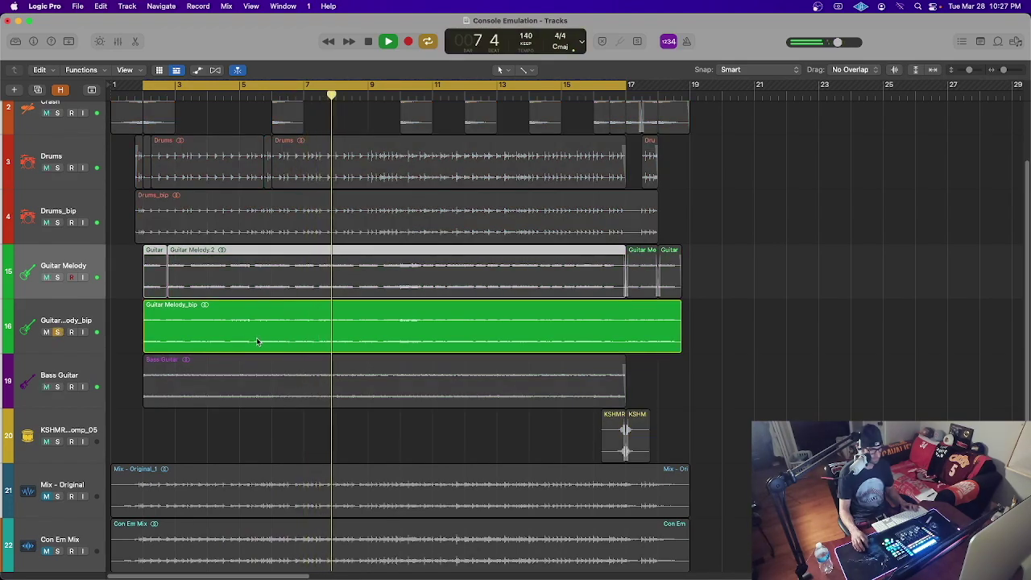
pyautogui.click(57, 277)
pyautogui.click(57, 335)
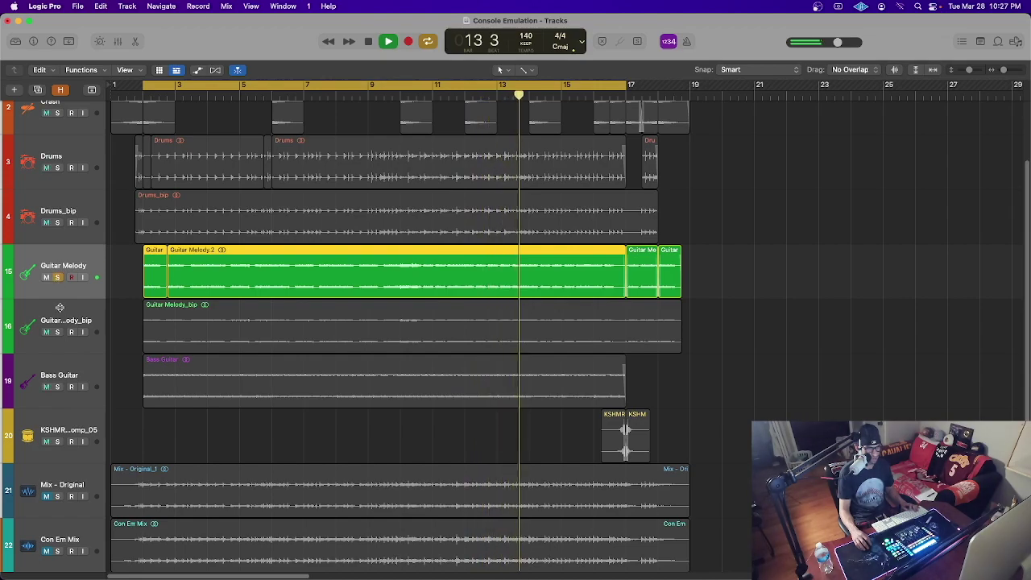
pyautogui.click(57, 332)
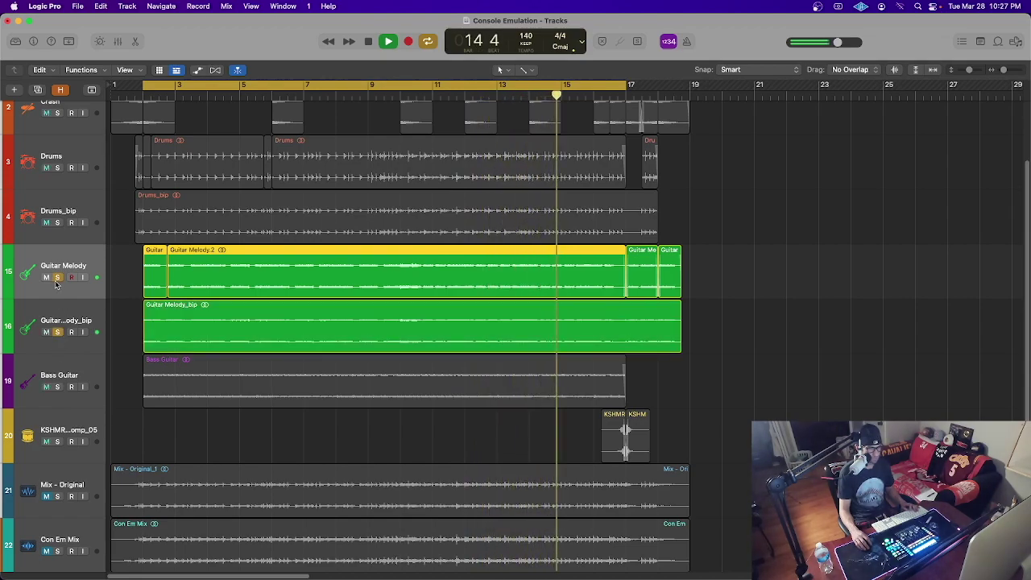
pyautogui.click(57, 277)
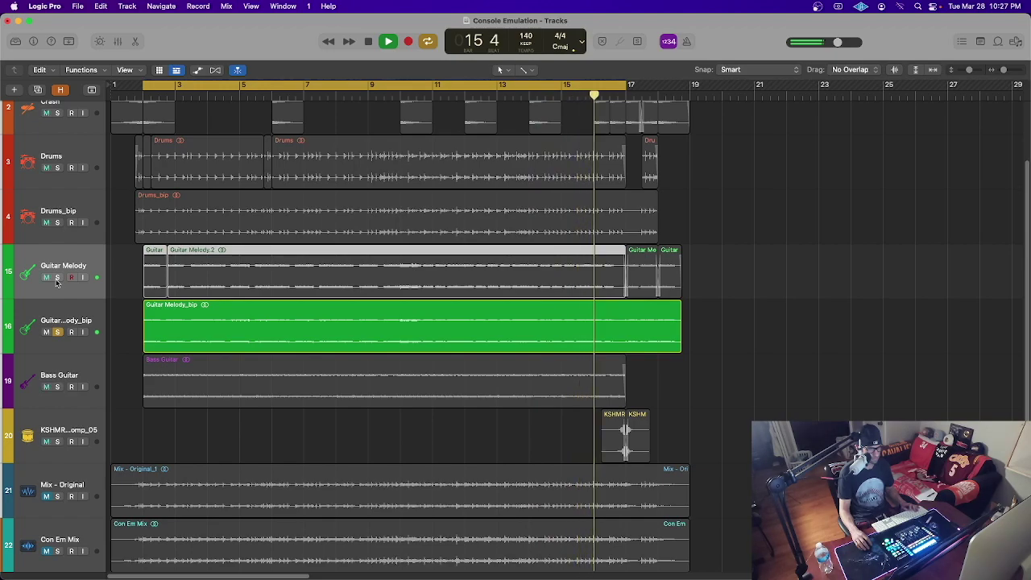
# Stop playback and turn off solo on Guitar Melody_bip
pyautogui.press('space')
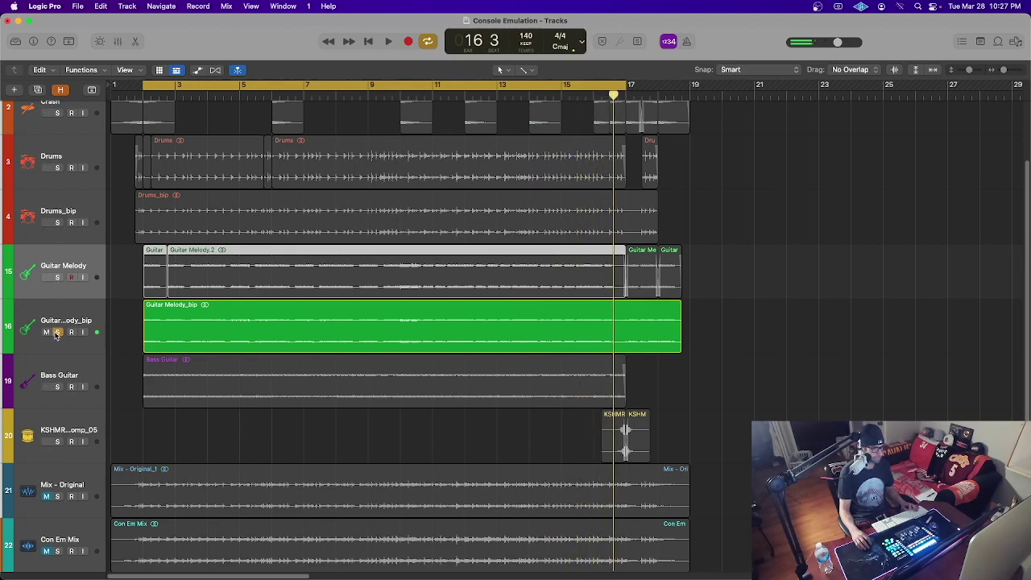
pyautogui.click(57, 332)
pyautogui.click(270, 444)
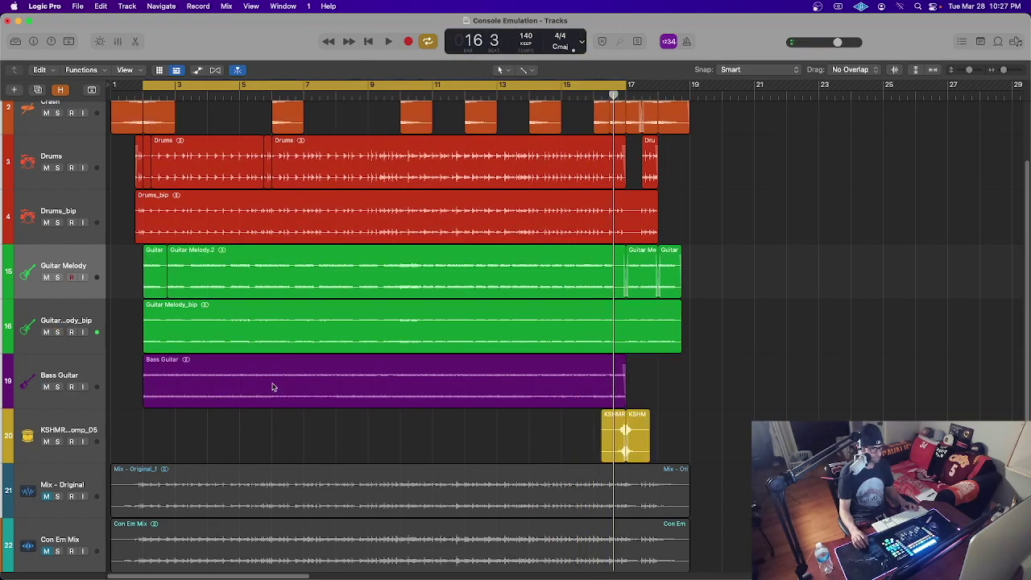
# Solo the Bass Guitar track and move the playhead to bar 2
pyautogui.click(76, 371)
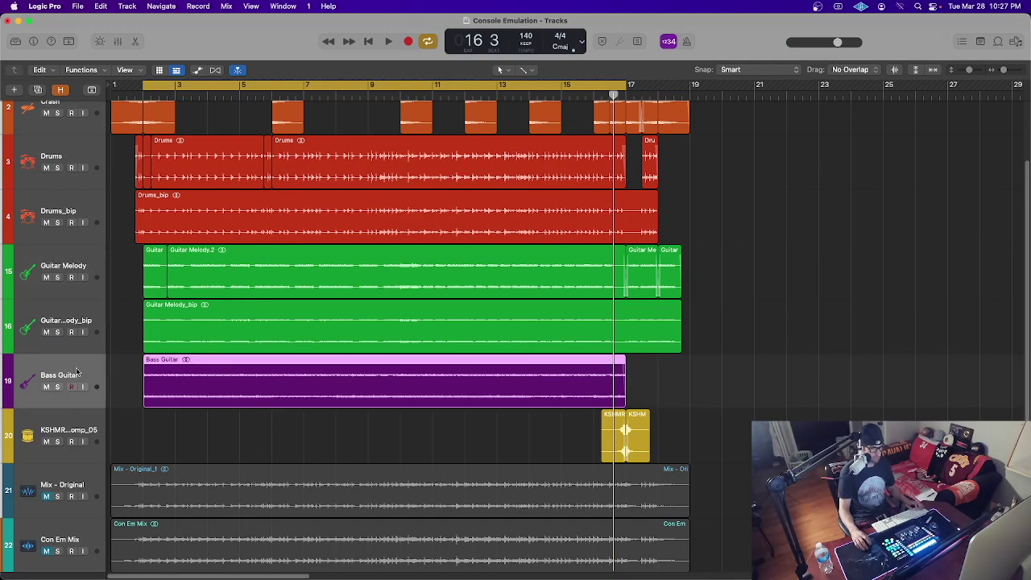
pyautogui.click(57, 387)
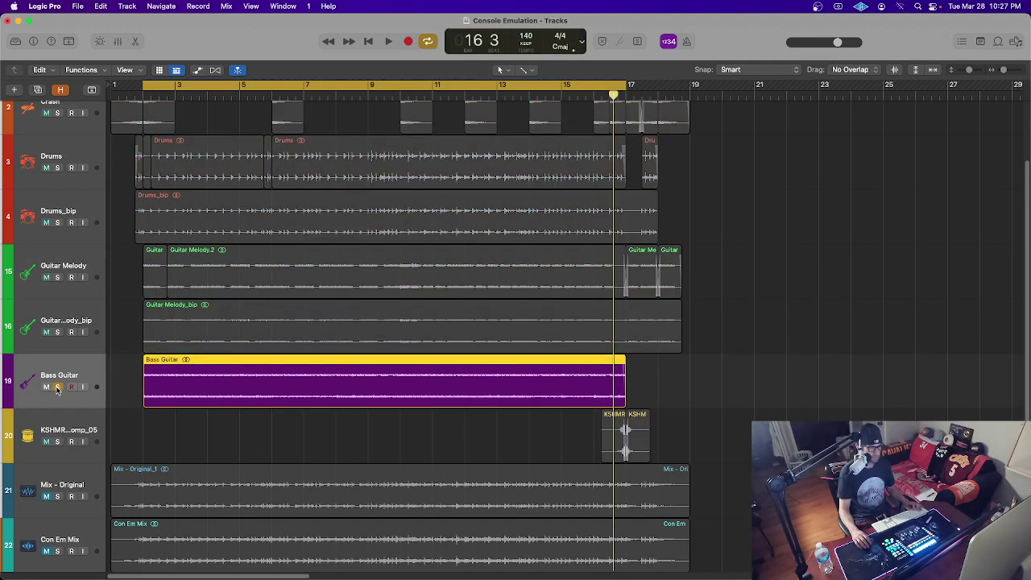
pyautogui.click(121, 382)
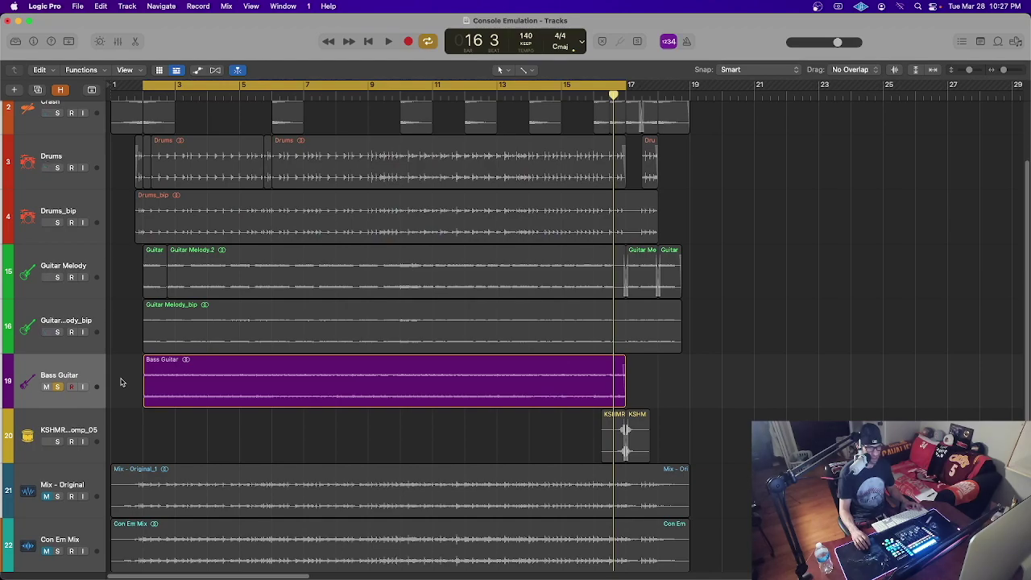
pyautogui.moveTo(614, 95); pyautogui.dragTo(141, 137)
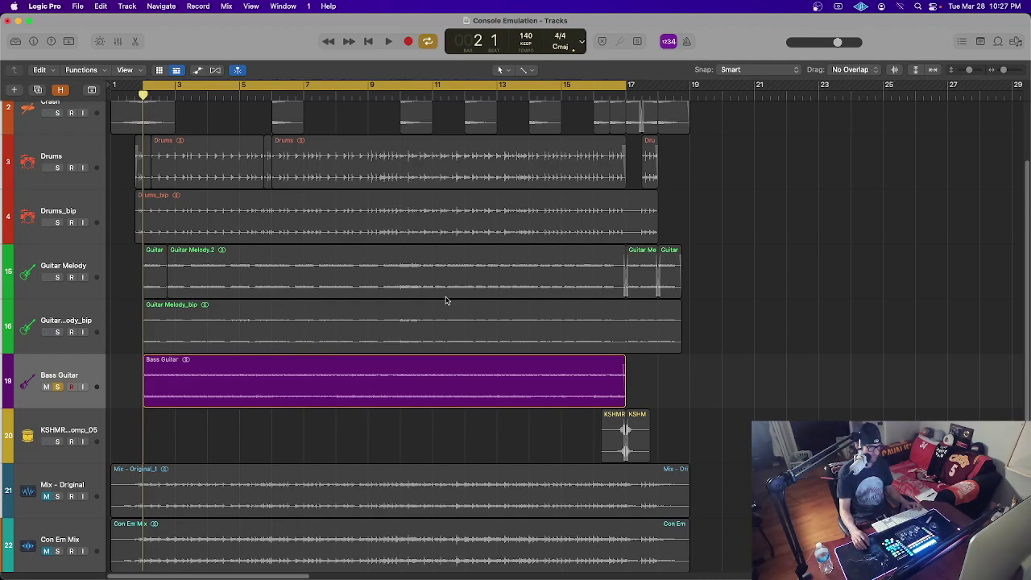
# Insert a UAD Neve 1073 in Bass Guitar's first effect slot and raise the channel's volume to -4.1 dB during playback
pyautogui.press('x')
pyautogui.click(323, 354)
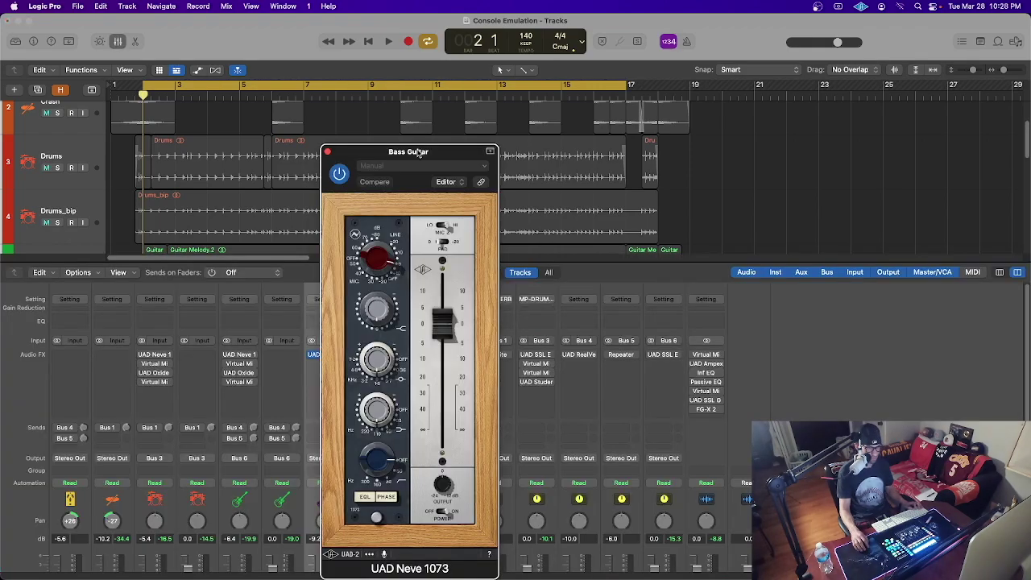
pyautogui.moveTo(419, 78); pyautogui.dragTo(627, 102)
pyautogui.press('space')
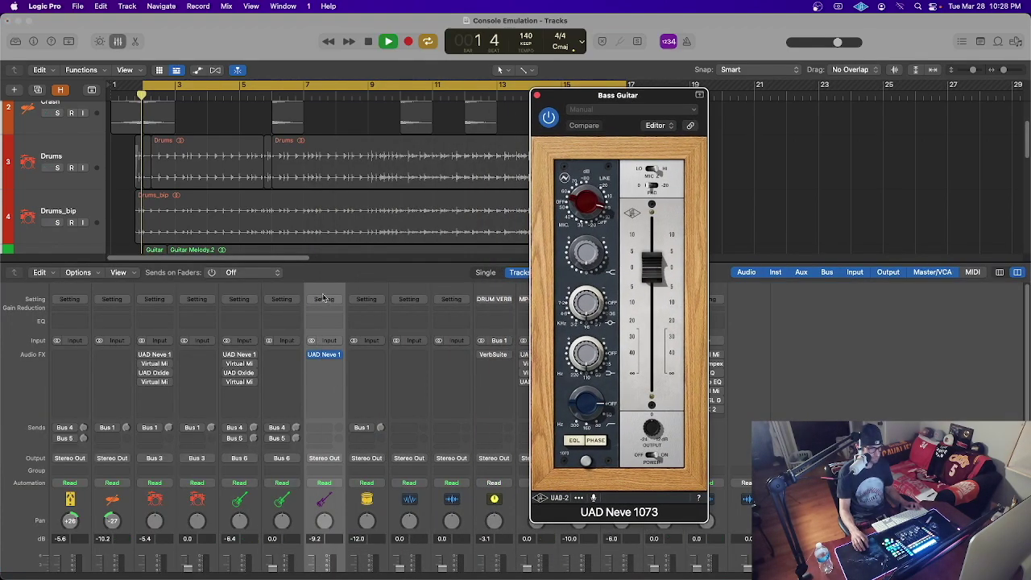
pyautogui.scroll(-3, 280, 219)
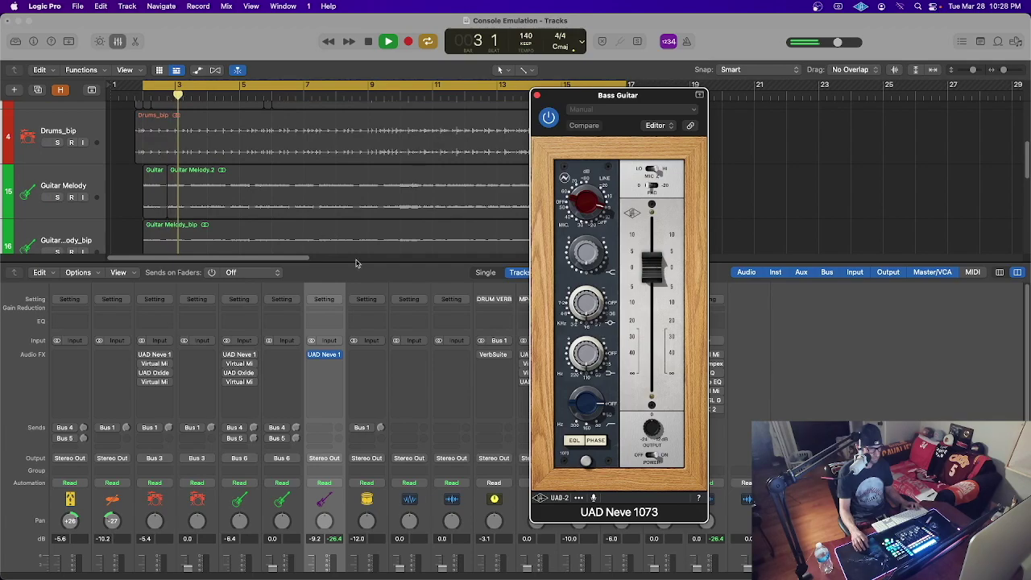
pyautogui.moveTo(359, 262); pyautogui.dragTo(369, 209)
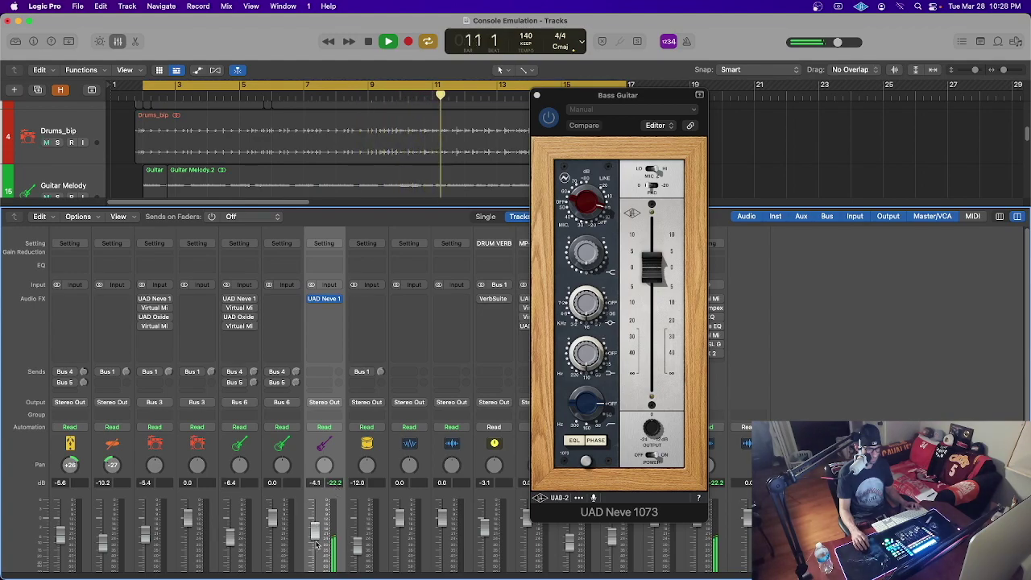
# Raise the Neve 1073's red gain control on Bass Guitar and compare the channel's peak level with the plug-in bypassed and active
pyautogui.moveTo(591, 215); pyautogui.dragTo(588, 218)
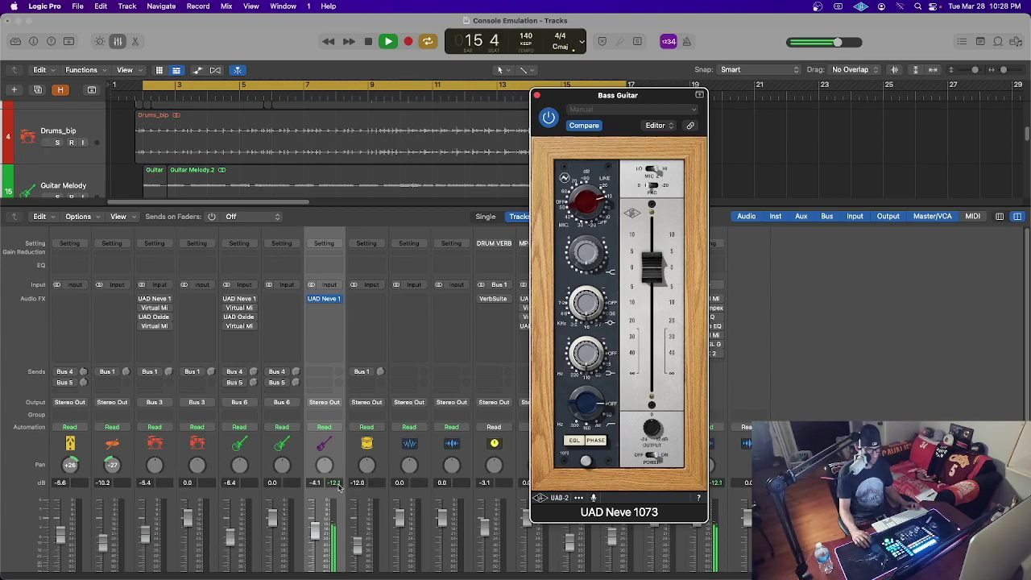
pyautogui.click(504, 186)
pyautogui.click(553, 124)
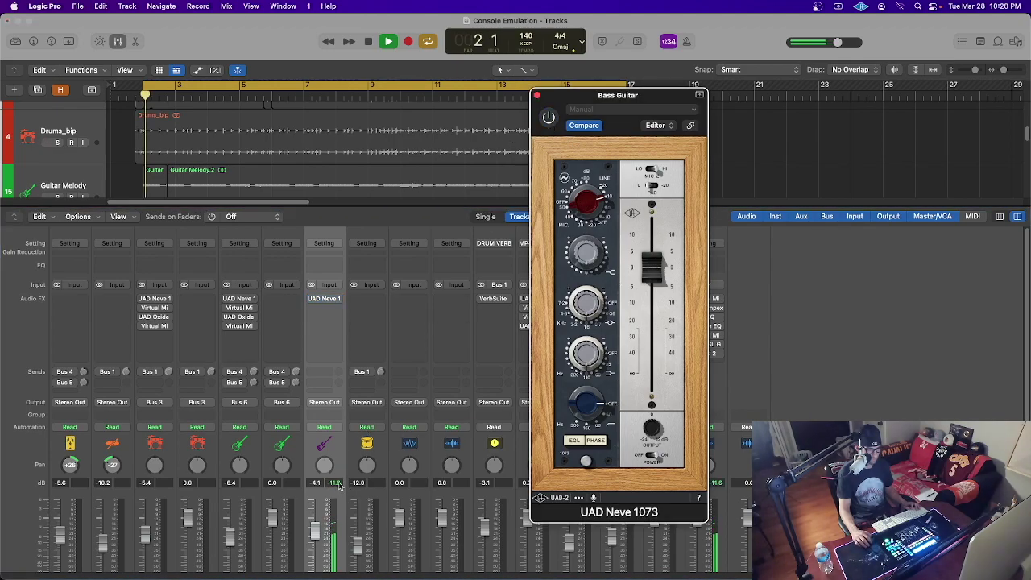
pyautogui.click(334, 483)
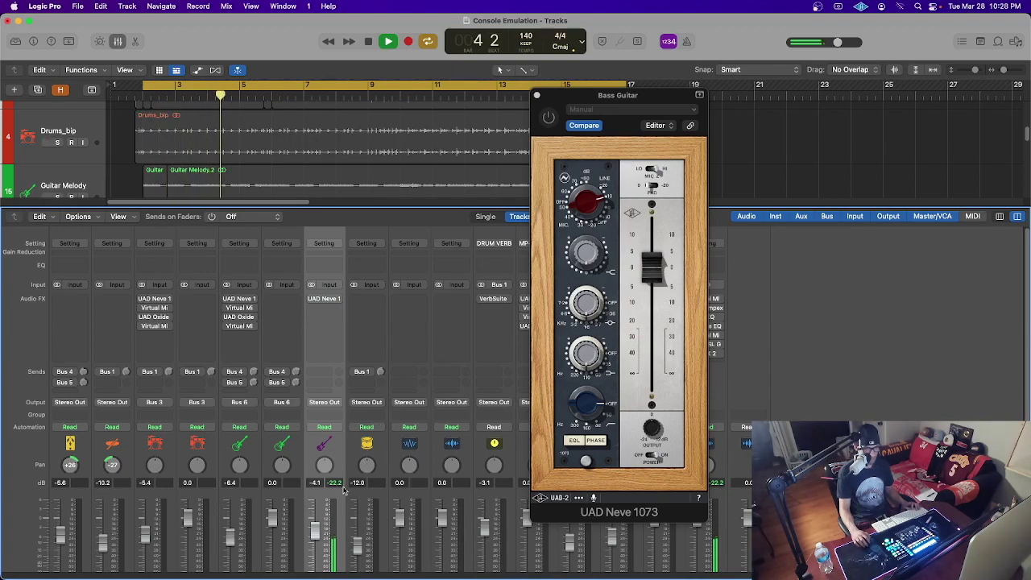
pyautogui.click(567, 224)
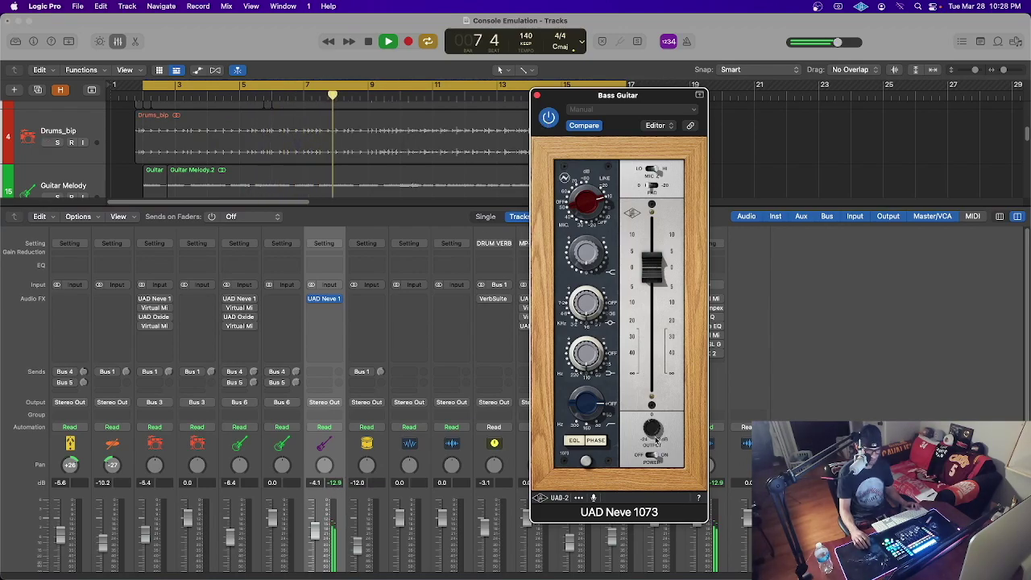
pyautogui.click(334, 482)
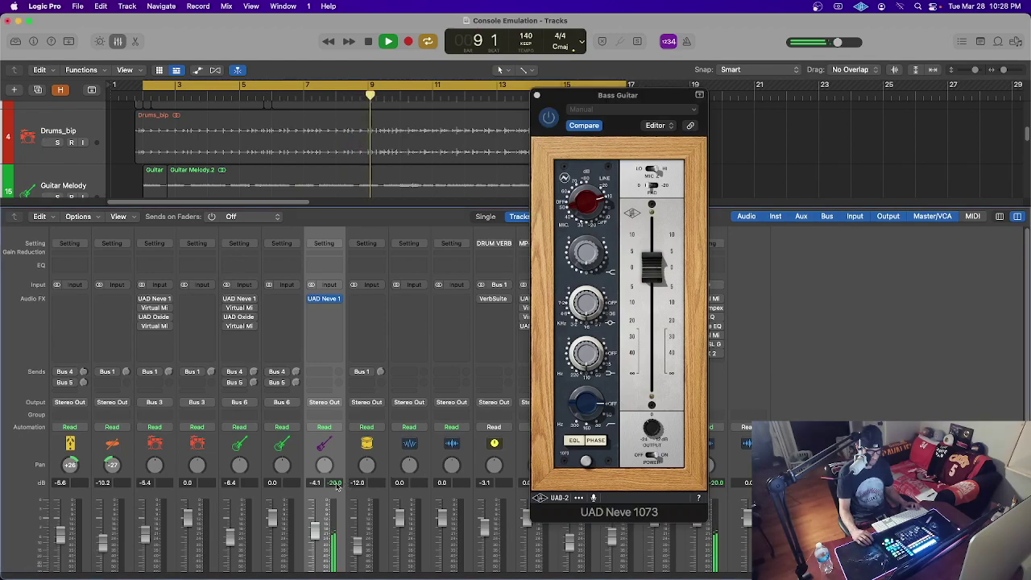
# Fine-tune the Neve 1073's output level on Bass Guitar, resetting the channel's peak reading to check each change
pyautogui.click(656, 432)
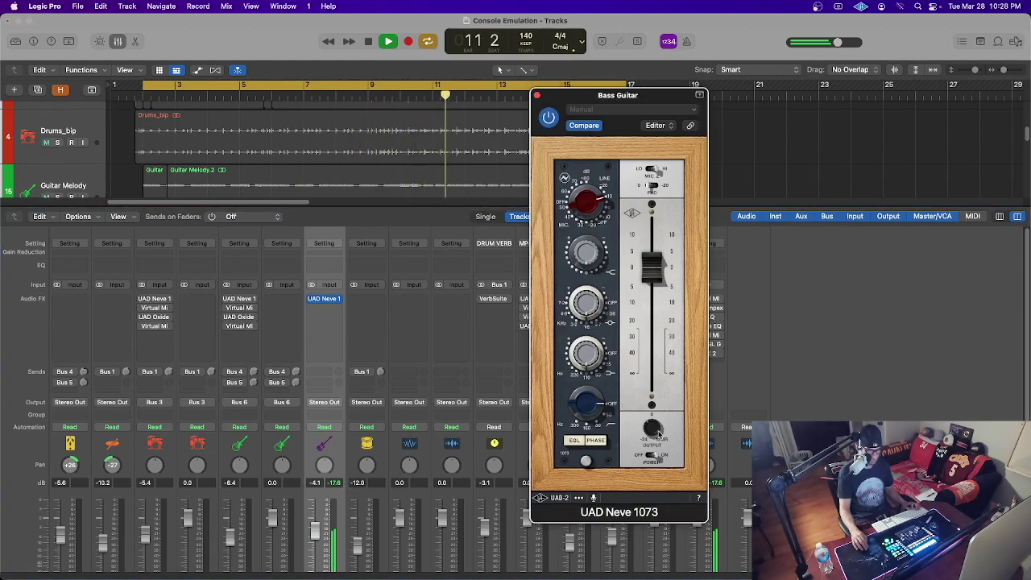
pyautogui.click(472, 473)
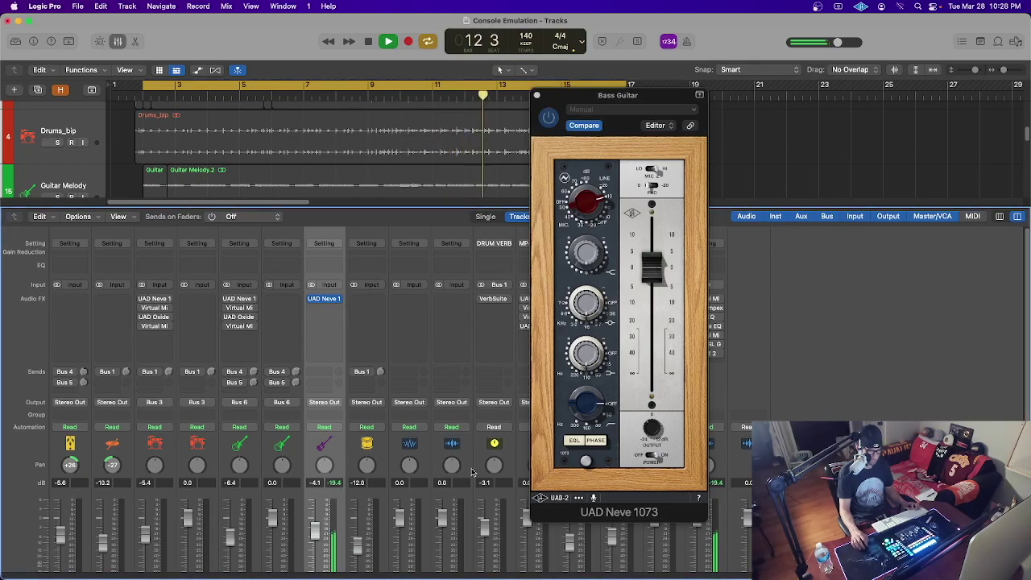
pyautogui.click(647, 435)
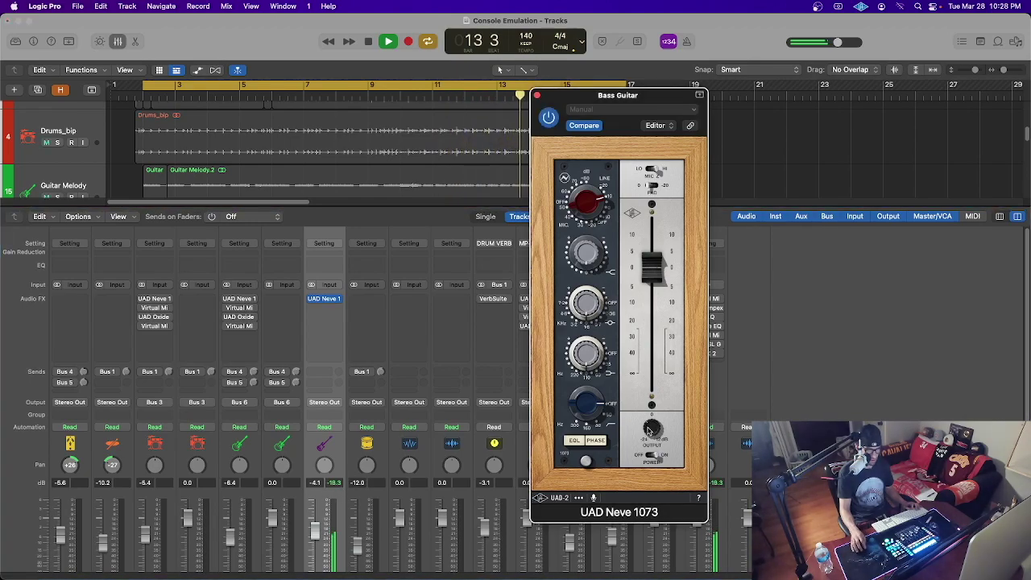
pyautogui.click(332, 485)
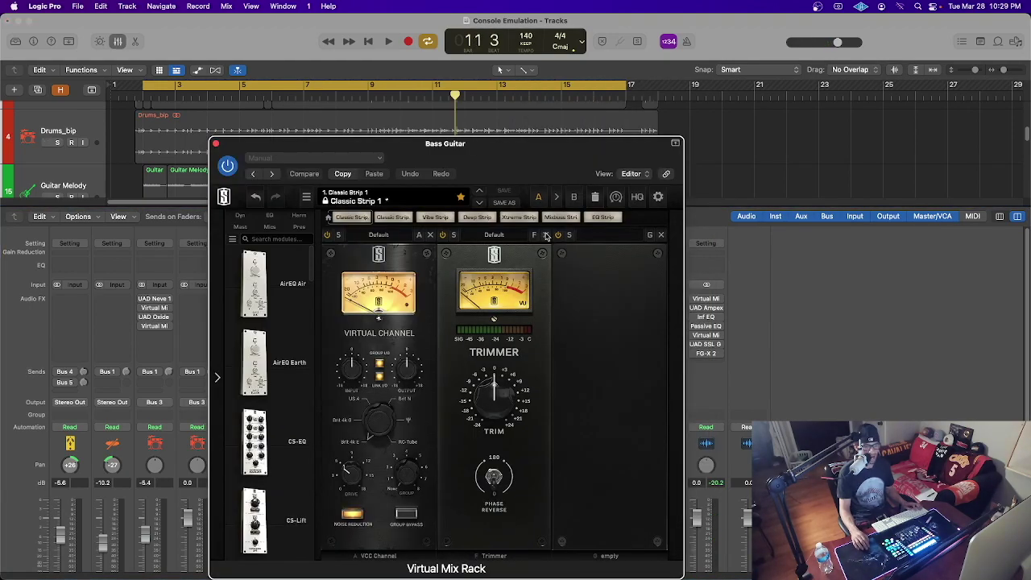
# Keep only the Virtual Channel in Bass Guitar's first Virtual Mix Rack, set it to Brit N, and adjust its linked gain during playback
pyautogui.click(546, 235)
pyautogui.press('space')
pyautogui.moveTo(372, 435); pyautogui.dragTo(369, 402)
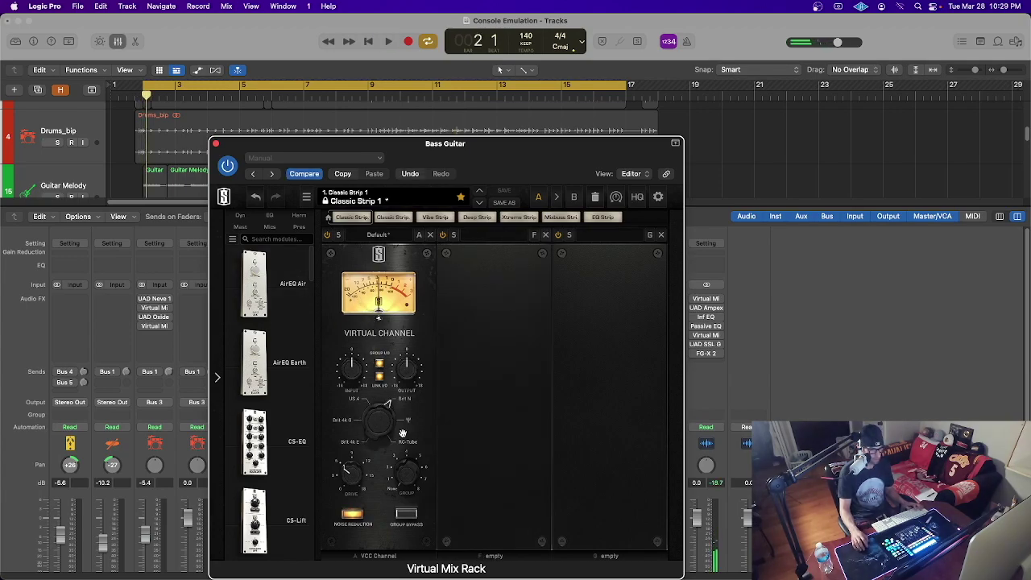
pyautogui.press('space')
pyautogui.moveTo(403, 372)
pyautogui.moveTo(403, 372); pyautogui.dragTo(405, 377)
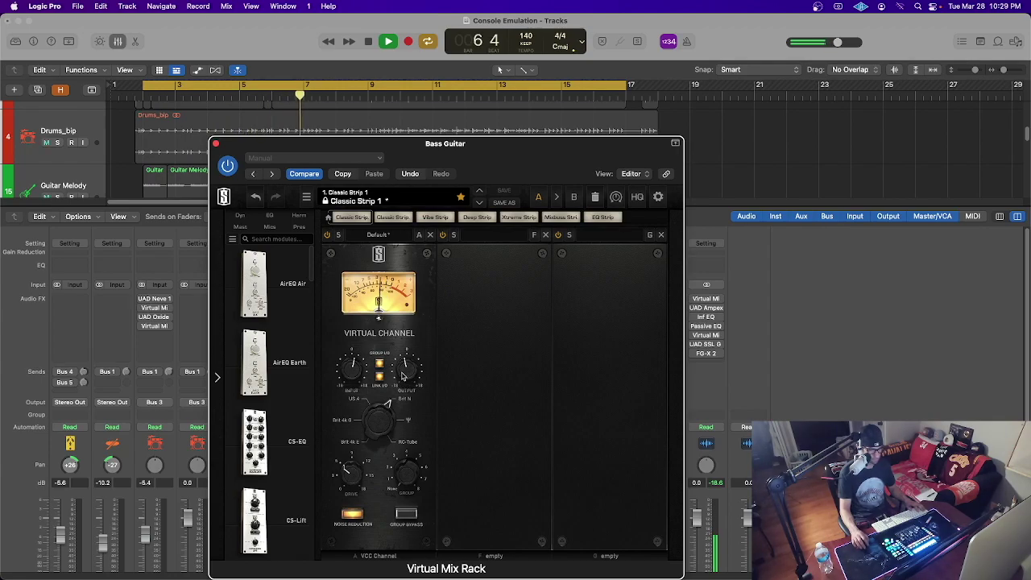
pyautogui.press('space')
pyautogui.click(216, 144)
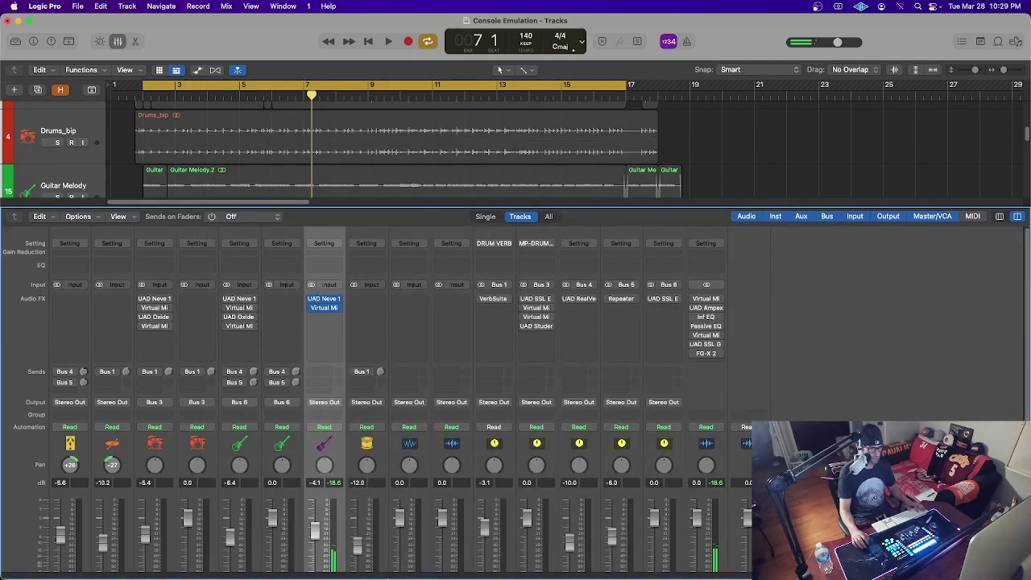
# Insert a UAD Oxide Tape in Bass Guitar's third effect slot and start playback
pyautogui.click(335, 299)
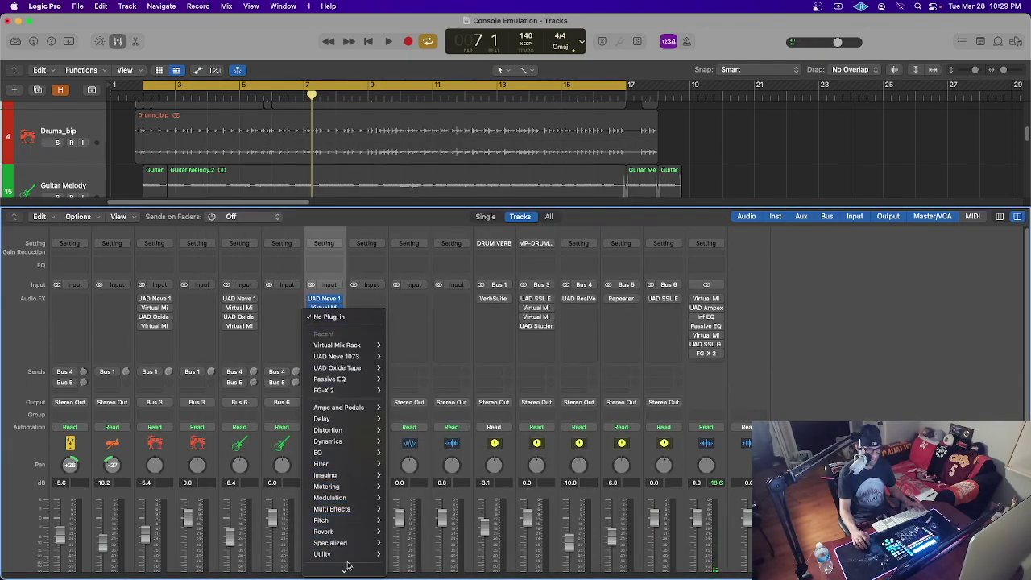
pyautogui.moveTo(348, 568)
pyautogui.click(337, 365)
pyautogui.press('space')
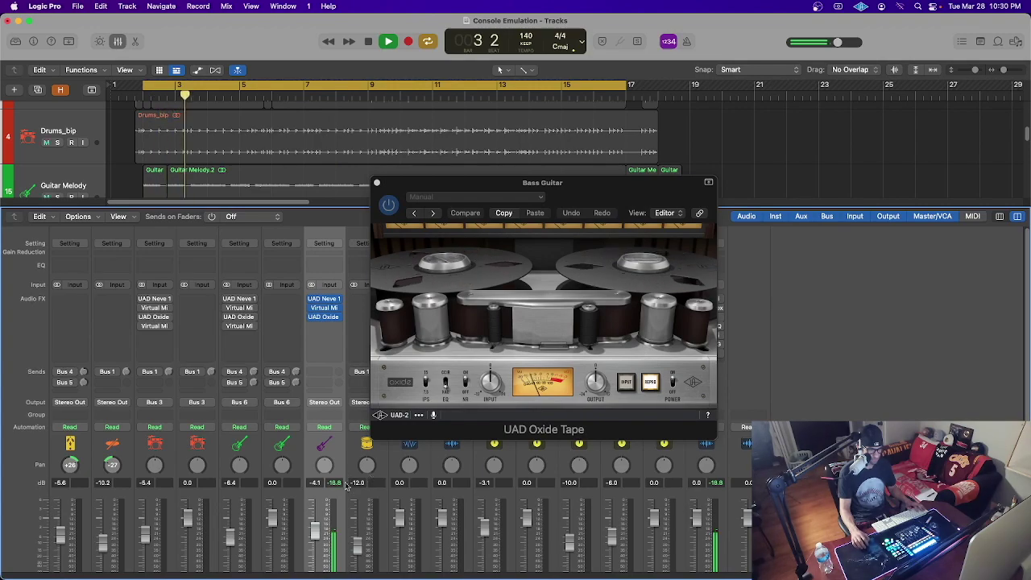
# Adjust the Oxide Tape's input level on Bass Guitar, compare peak levels with it bypassed and active, leave it active, and close the plug-in
pyautogui.moveTo(492, 390)
pyautogui.mouseDown()
pyautogui.moveTo(497, 374)
pyautogui.moveTo(491, 388)
pyautogui.mouseUp()
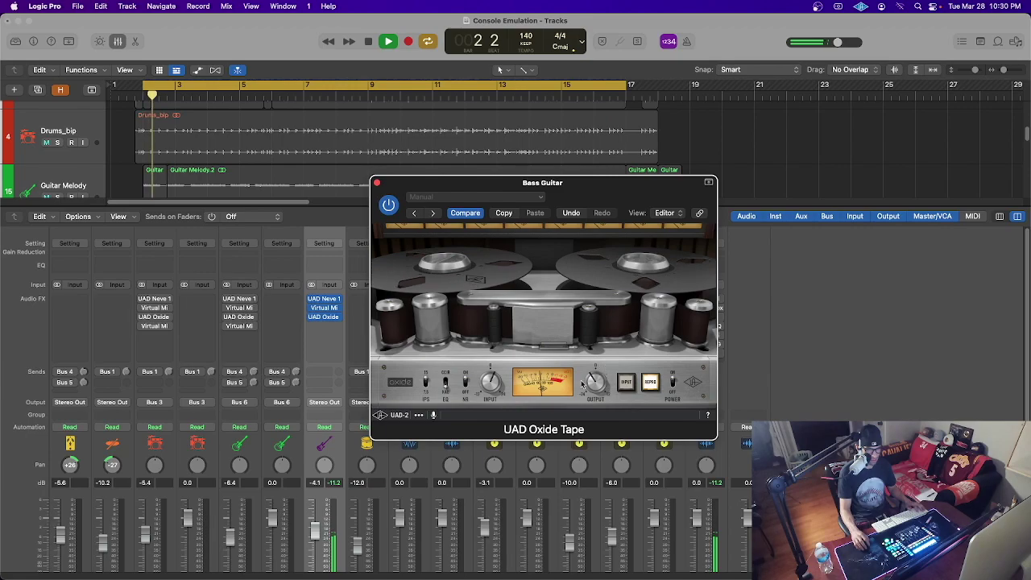
pyautogui.click(373, 429)
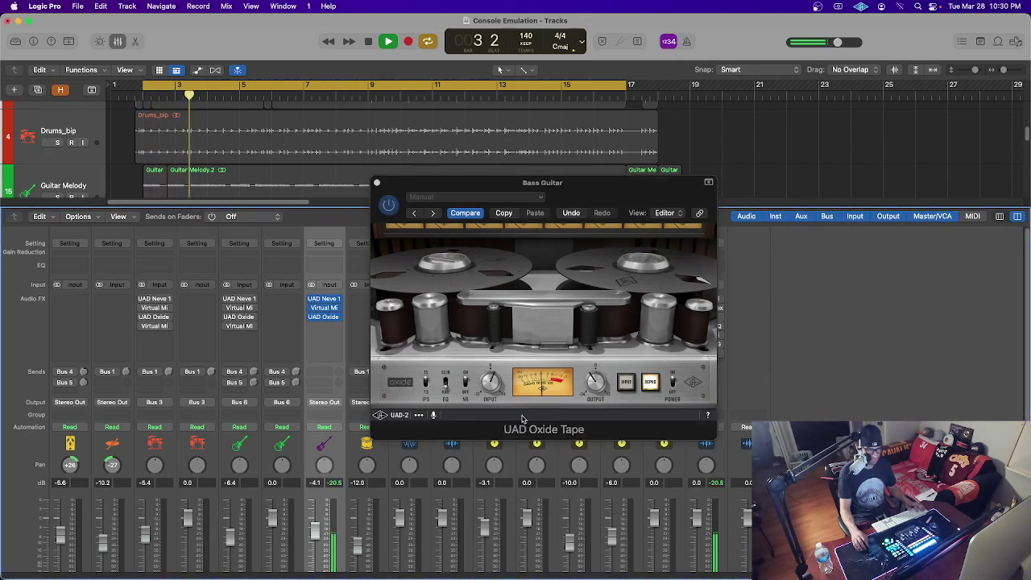
pyautogui.click(388, 206)
pyautogui.click(321, 485)
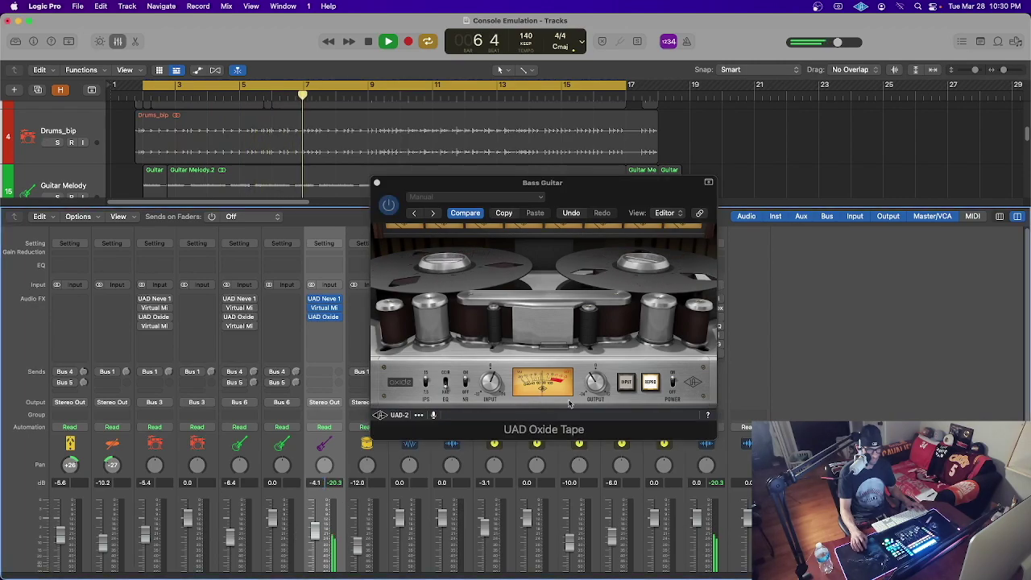
pyautogui.click(376, 183)
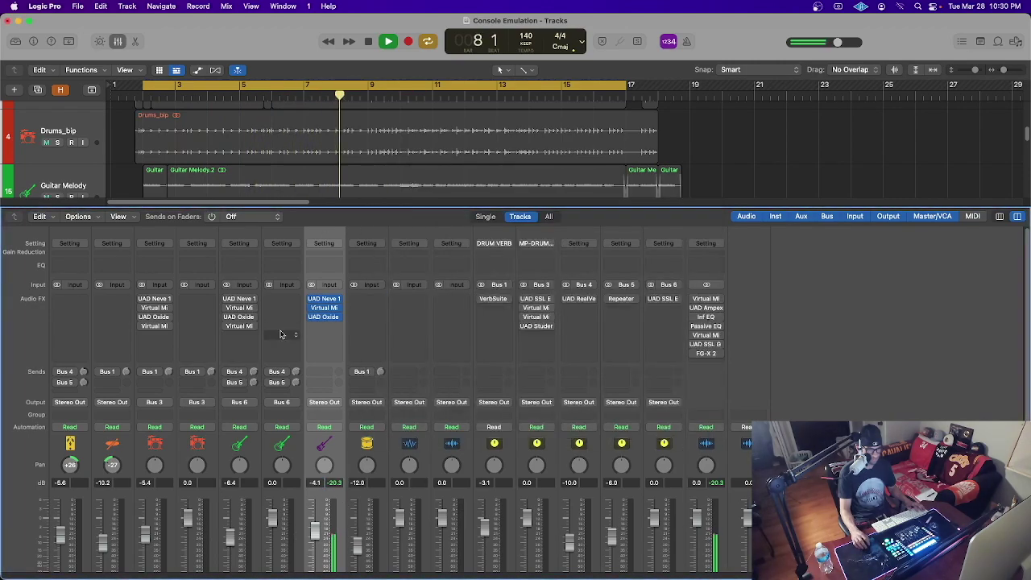
# Insert a Virtual Mix Rack in Bass Guitar's fourth effect slot and remove every module except the Virtual Channel
pyautogui.click(314, 327)
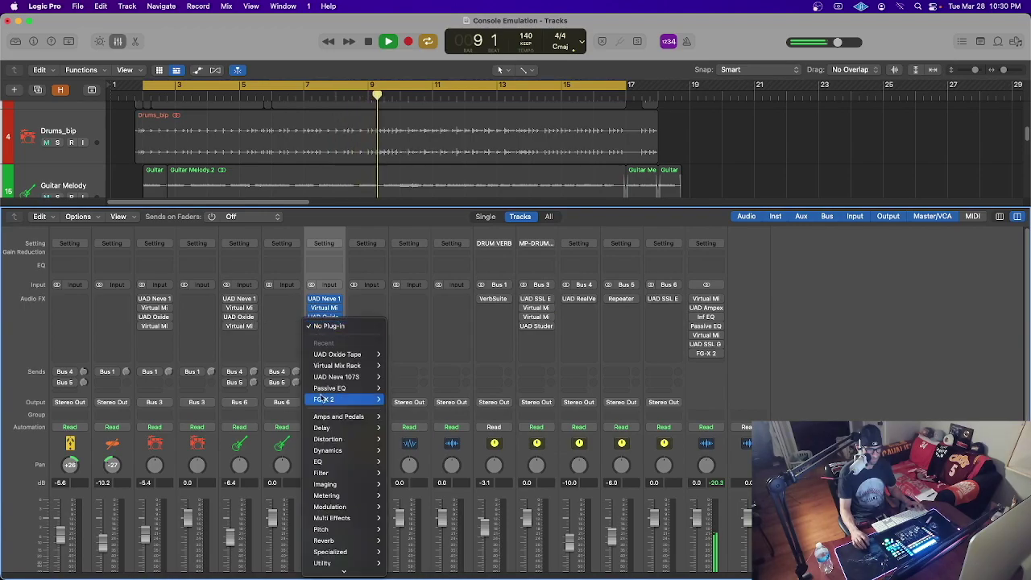
pyautogui.moveTo(331, 568)
pyautogui.moveTo(406, 557)
pyautogui.moveTo(529, 553)
pyautogui.click(593, 556)
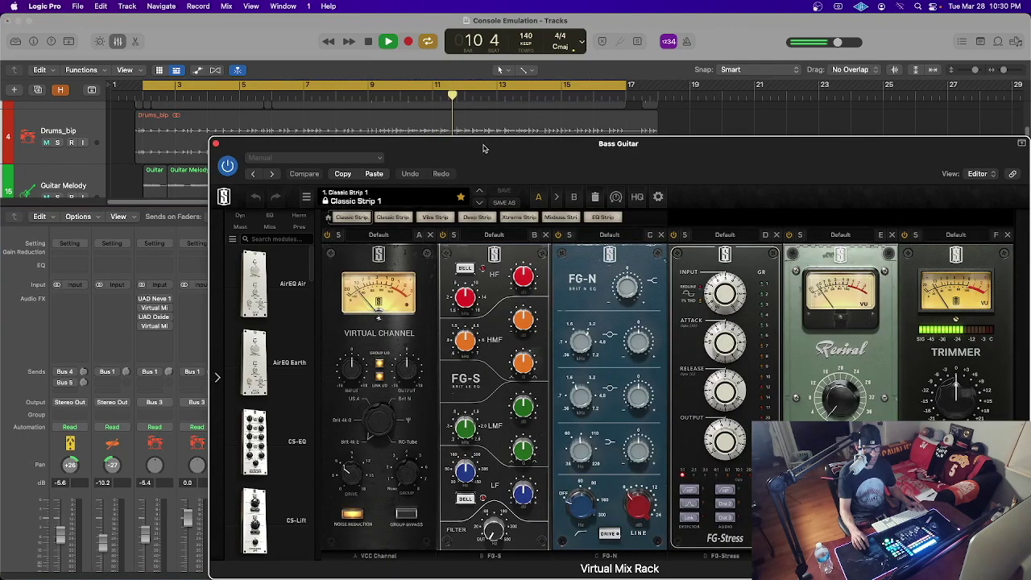
pyautogui.click(581, 234)
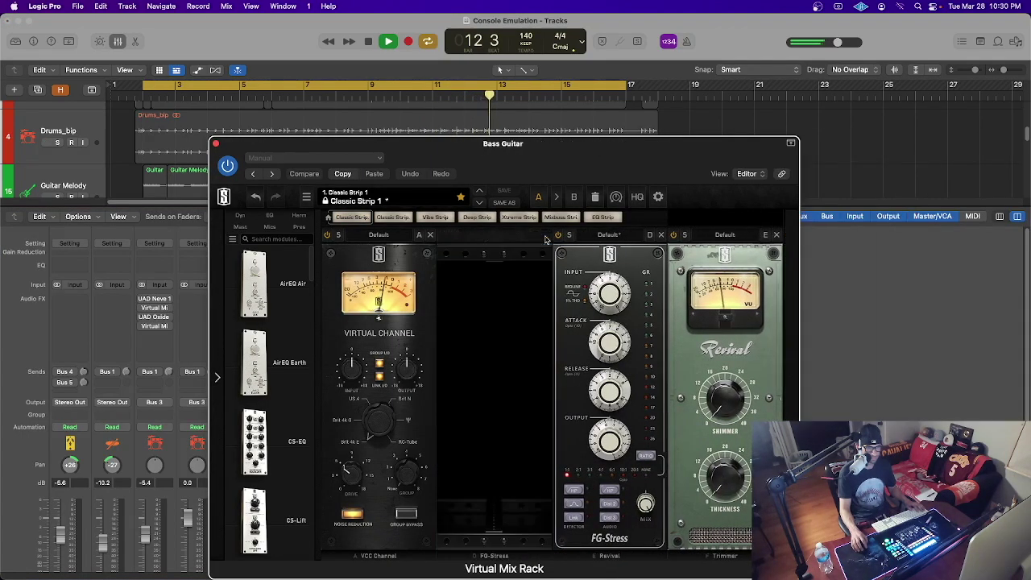
pyautogui.click(545, 235)
pyautogui.click(556, 235)
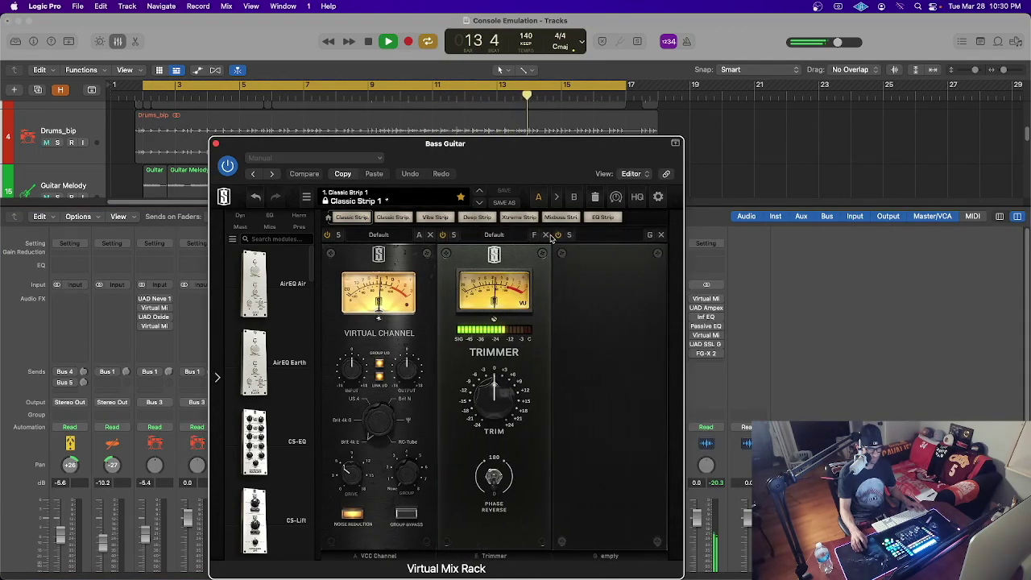
pyautogui.click(545, 235)
# Set the new Virtual Channel to Brit 4k G, adjust its linked input and output gain, stop playback, and close the plug-in
pyautogui.moveTo(407, 367)
pyautogui.mouseDown()
pyautogui.moveTo(408, 382)
pyautogui.moveTo(409, 364)
pyautogui.mouseUp()
pyautogui.press('space')
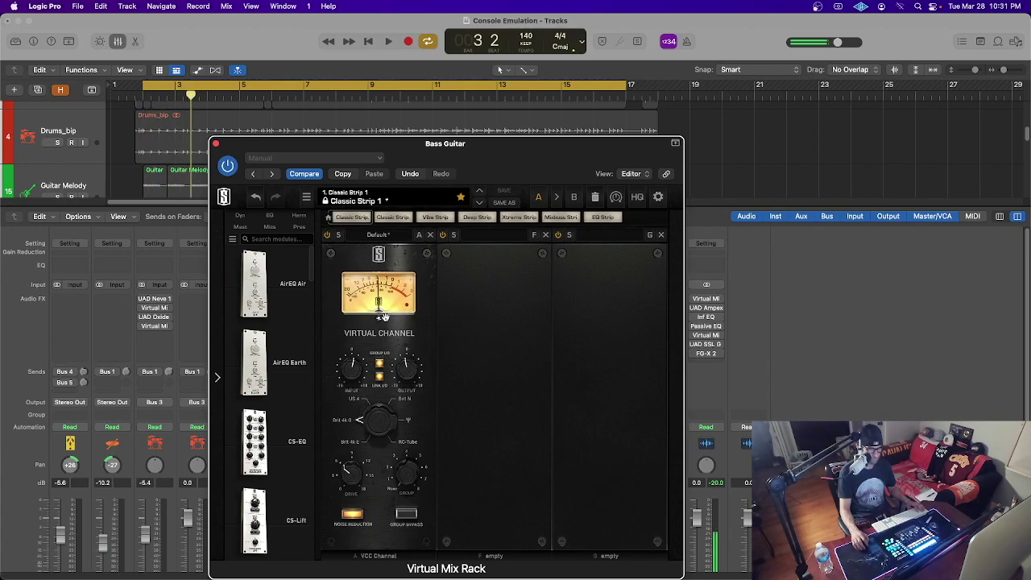
pyautogui.click(215, 142)
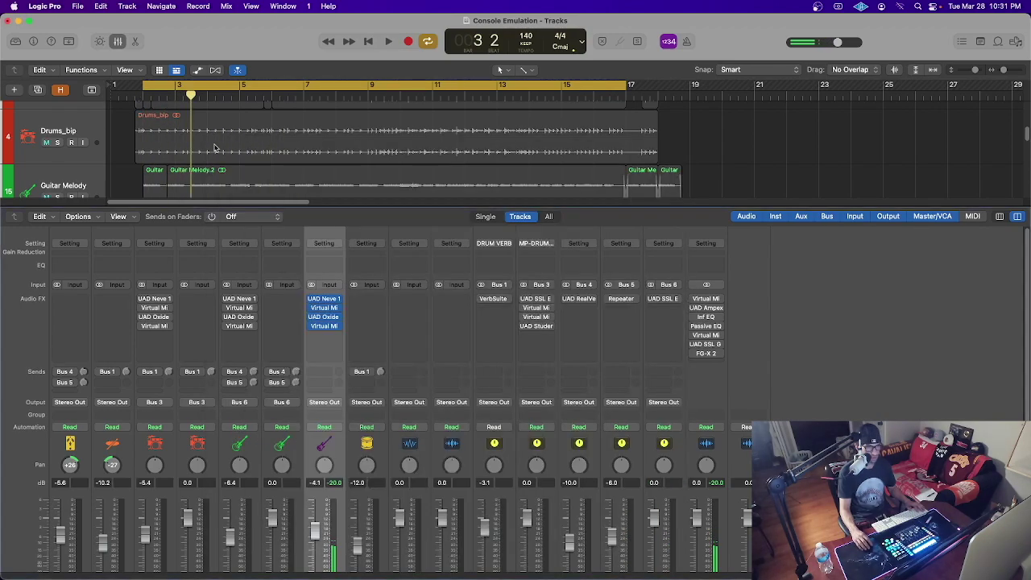
# Hide the mixer and select the Drums_bip, Guitar Melody_bip and Bass Guitar_bip tracks in turn
pyautogui.click(778, 311)
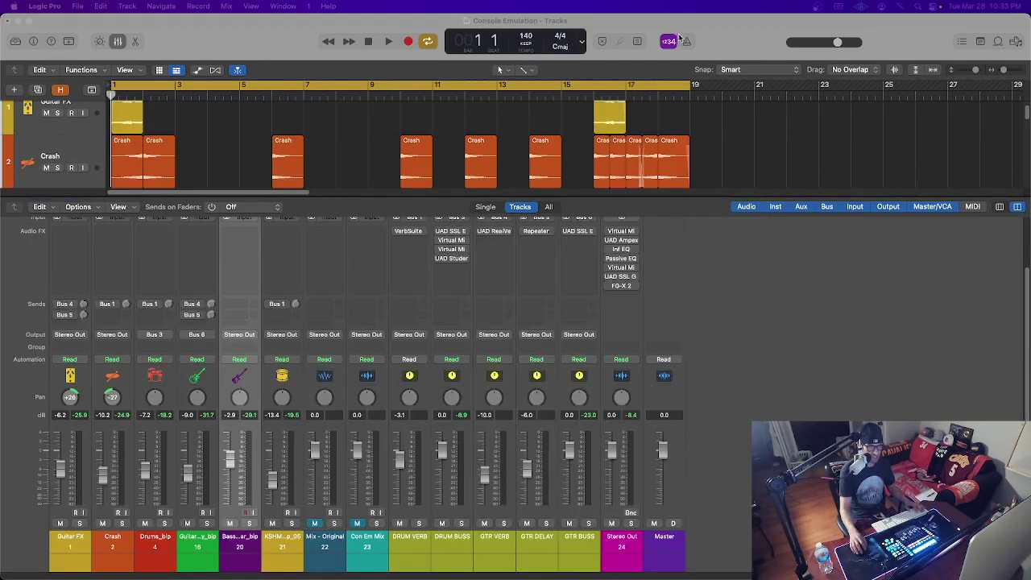
pyautogui.click(302, 197)
pyautogui.moveTo(301, 196); pyautogui.dragTo(281, 564)
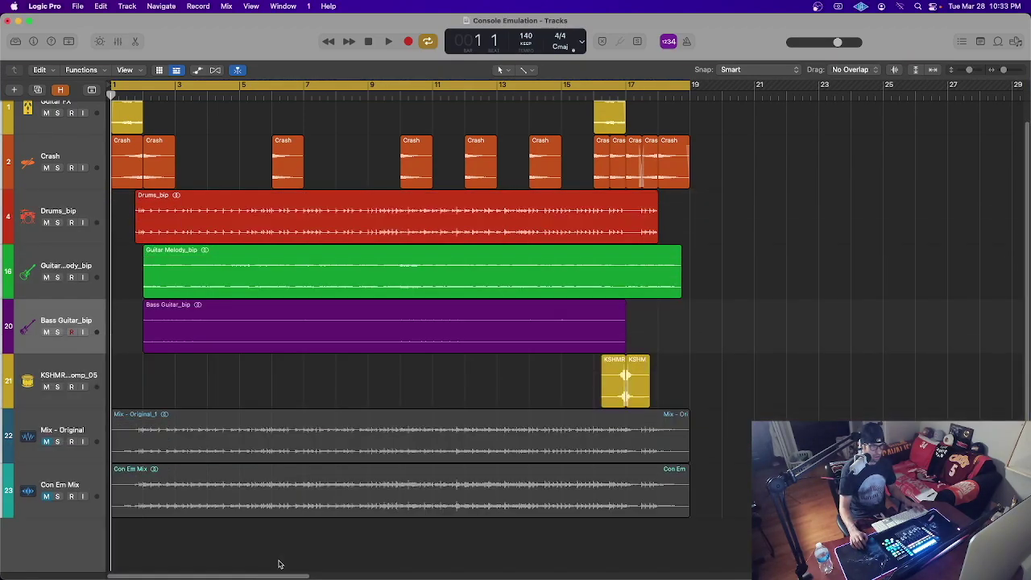
pyautogui.click(78, 212)
pyautogui.click(70, 263)
pyautogui.click(72, 311)
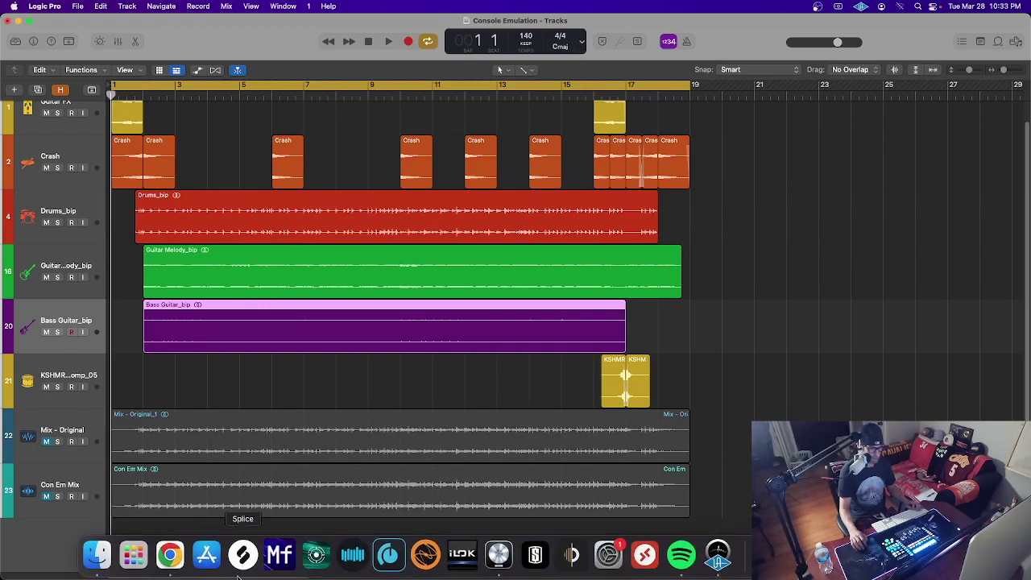
# Clear the region selection, play back the mix with the bounced tracks, and stop playback
pyautogui.click(276, 375)
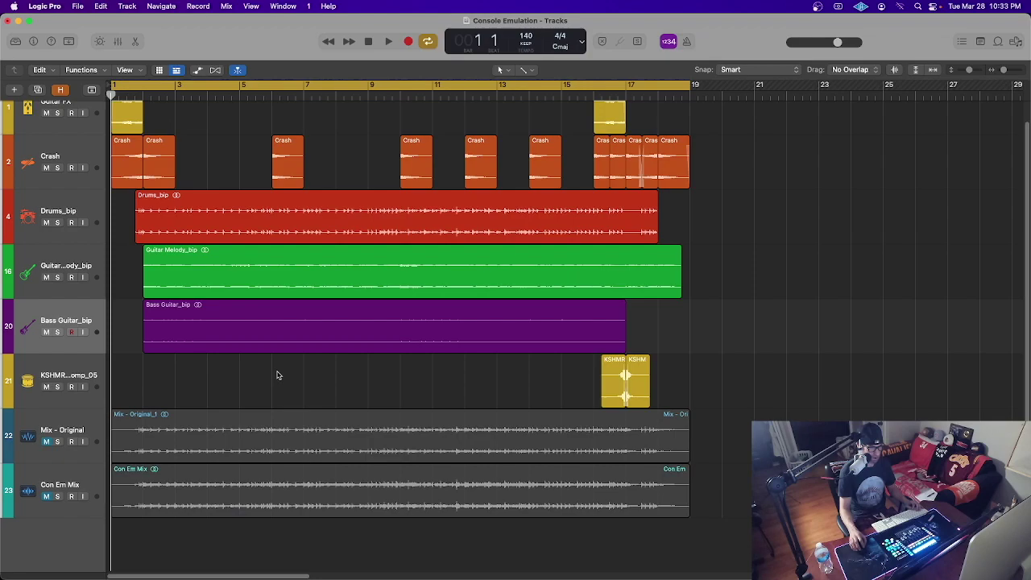
pyautogui.scroll(2, 782, 193)
pyautogui.press('space')
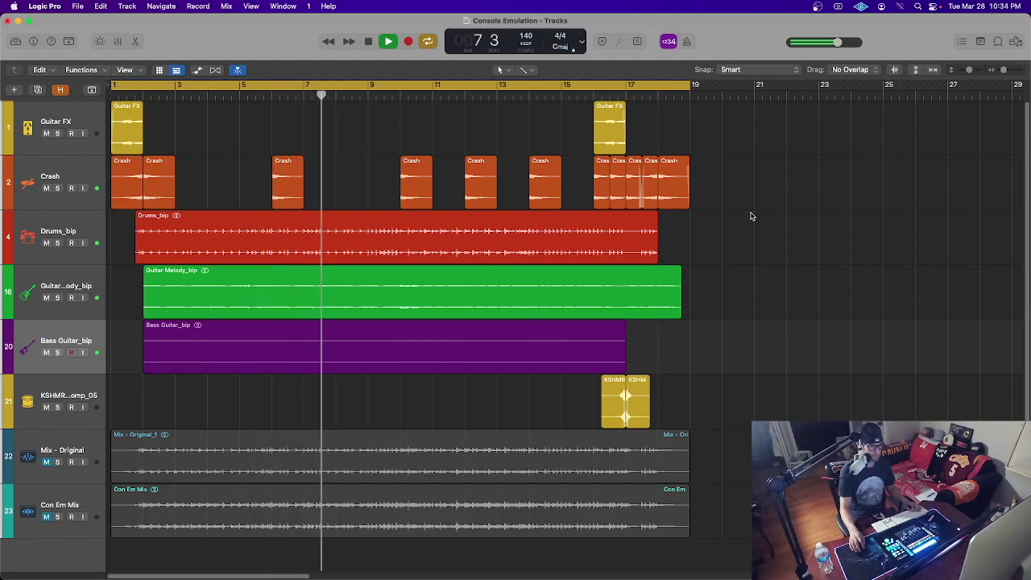
pyautogui.press('space')
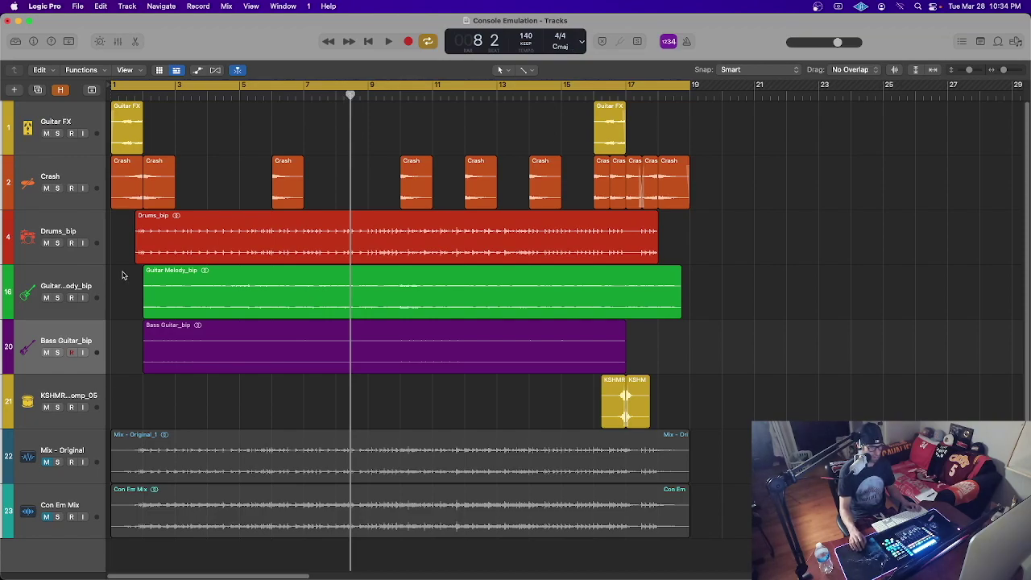
# Select the Guitar Melody_bip track and show the mixer
pyautogui.rightClick(82, 277)
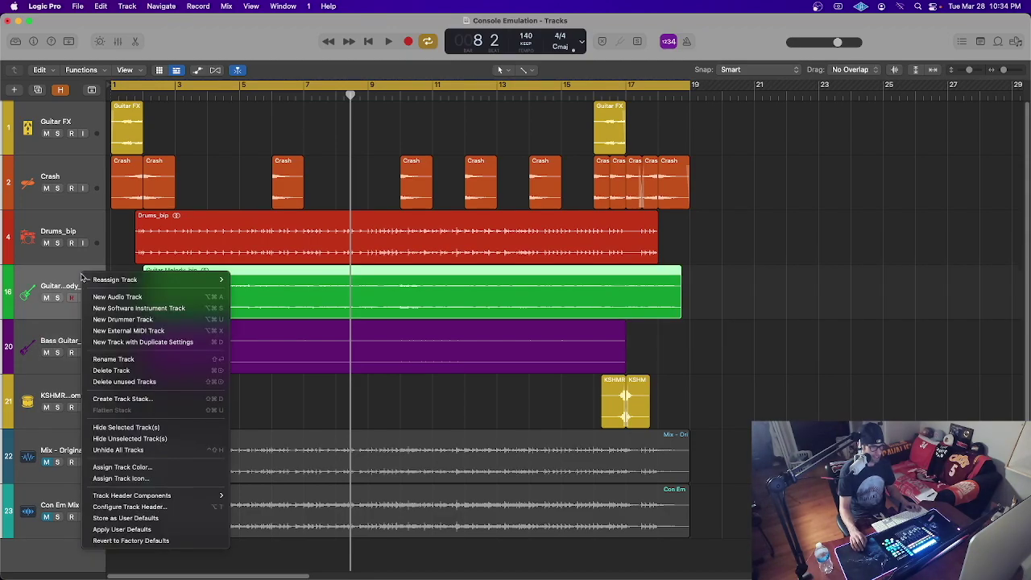
pyautogui.click(64, 289)
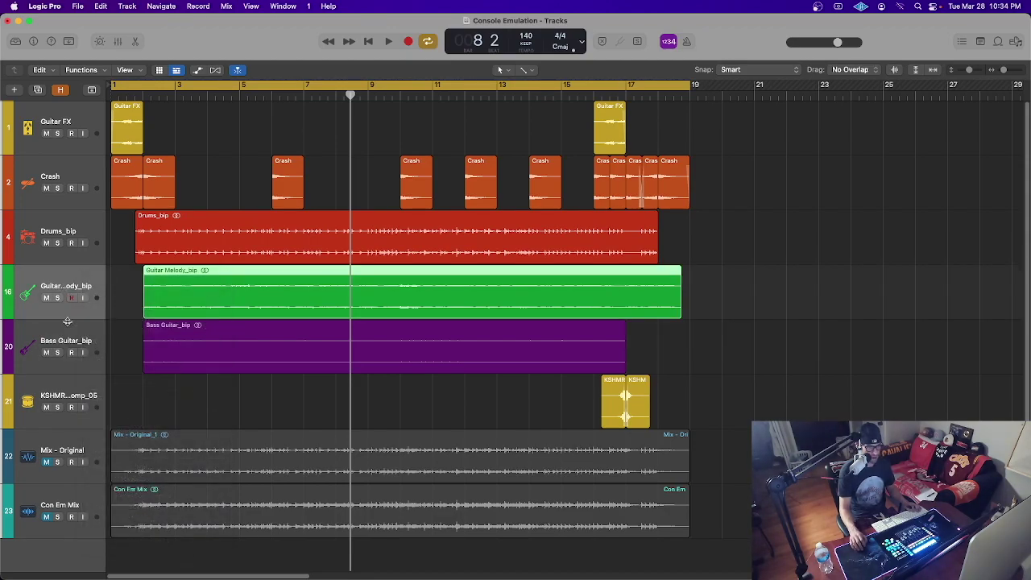
pyautogui.click(72, 342)
pyautogui.click(76, 288)
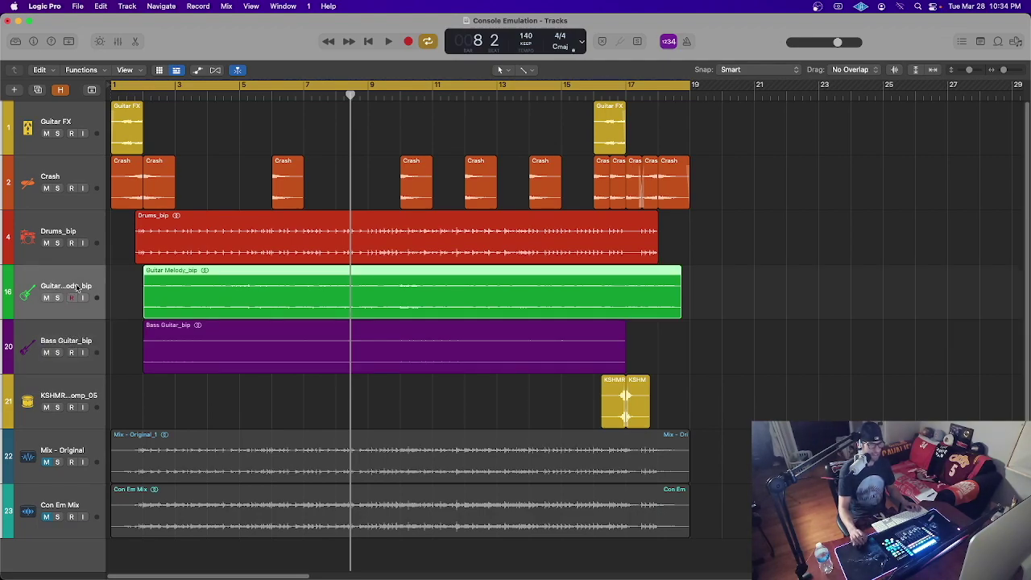
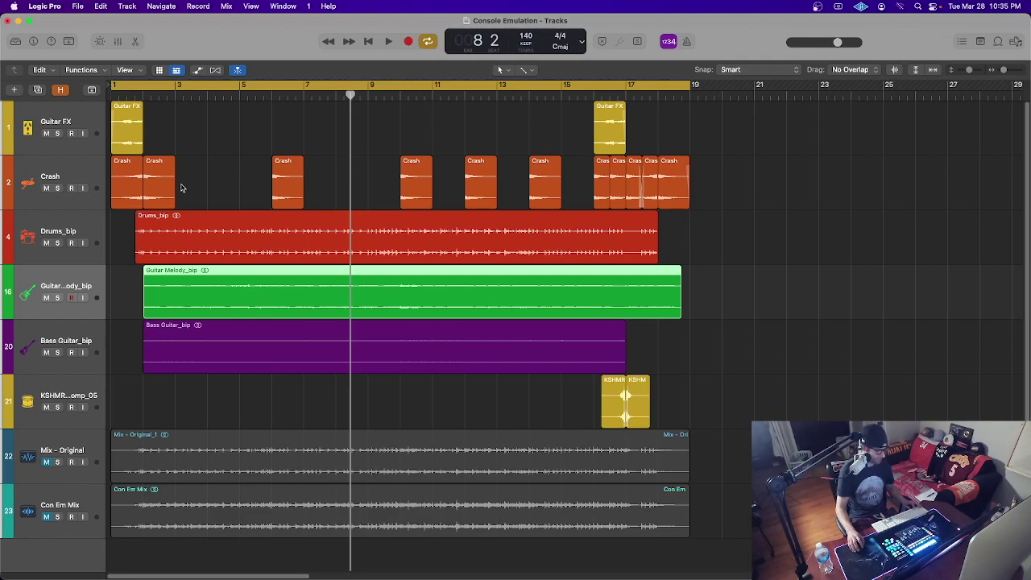
pyautogui.press('x')
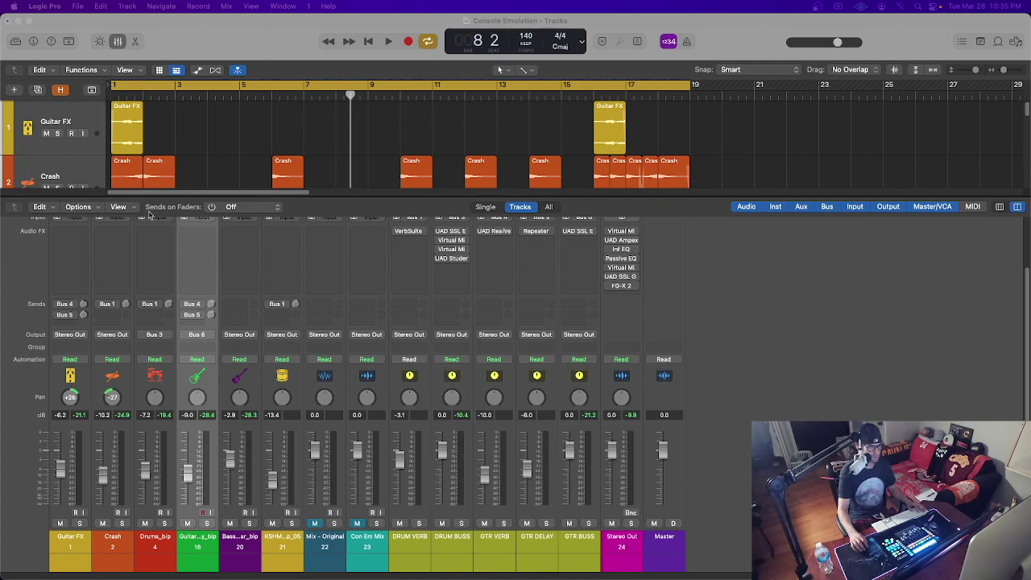
# Insert the stereo UAD UA 1176LN Rev E in Guitar Melody_bip's first effect slot
pyautogui.scroll(-1, 214, 491)
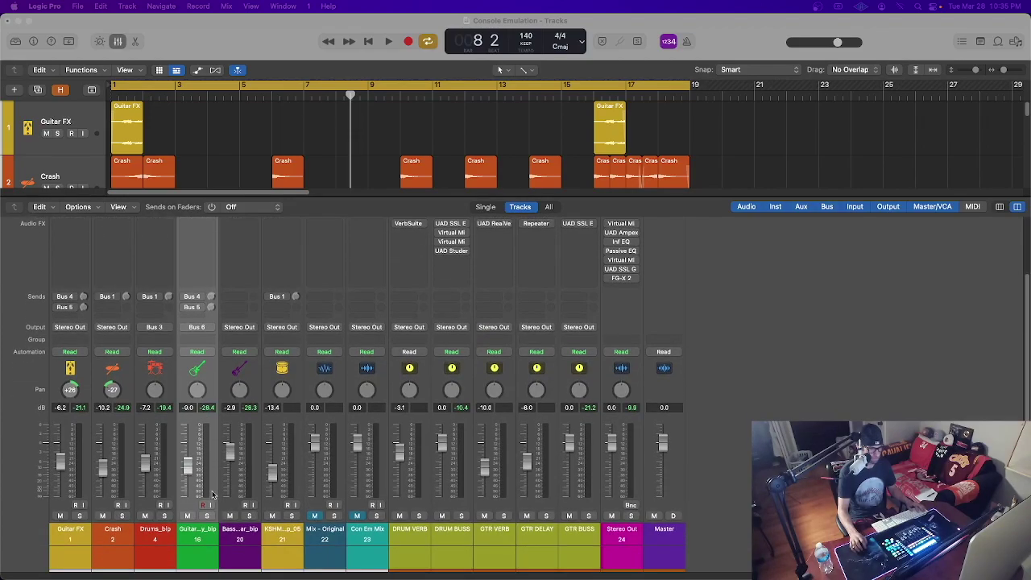
pyautogui.scroll(2, 208, 274)
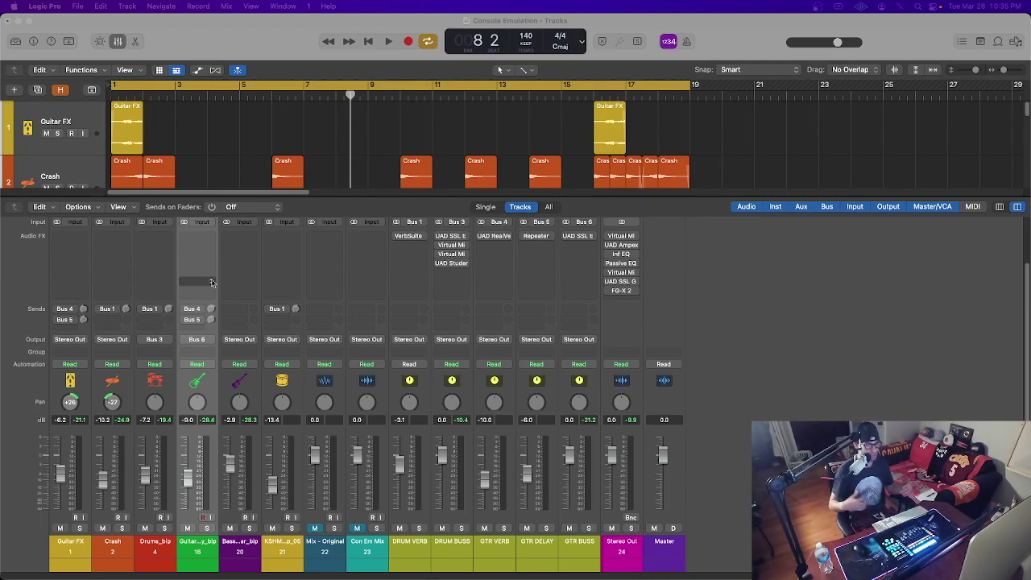
pyautogui.scroll(1, 225, 266)
pyautogui.click(201, 243)
pyautogui.click(200, 244)
pyautogui.click(199, 245)
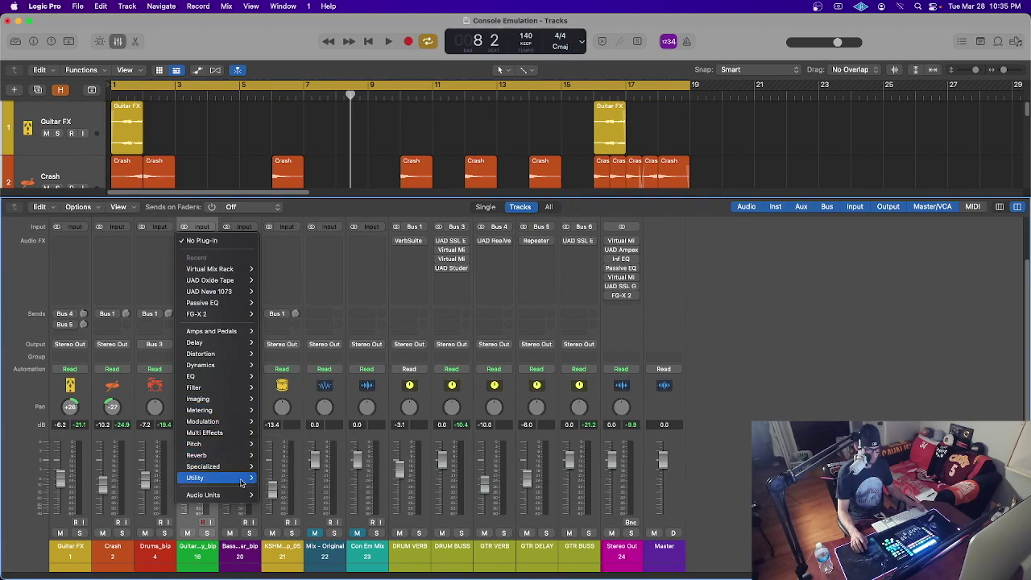
pyautogui.moveTo(242, 494)
pyautogui.moveTo(308, 569)
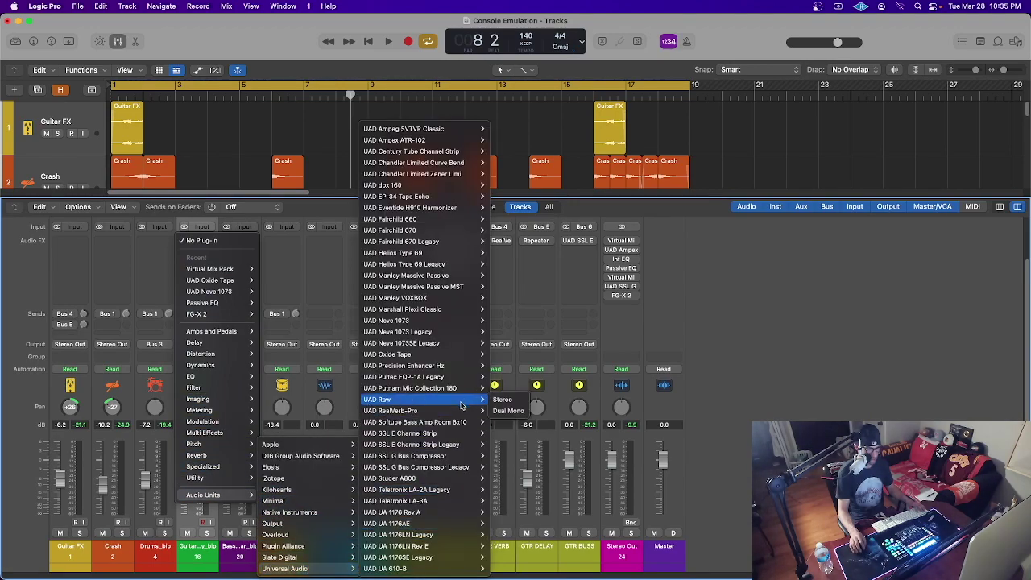
pyautogui.moveTo(458, 412)
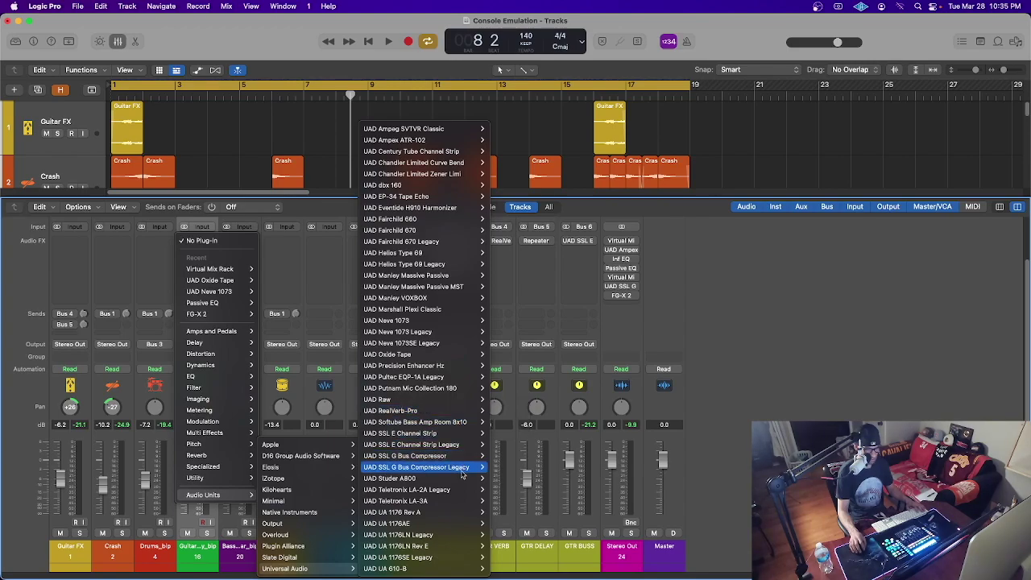
pyautogui.moveTo(455, 506)
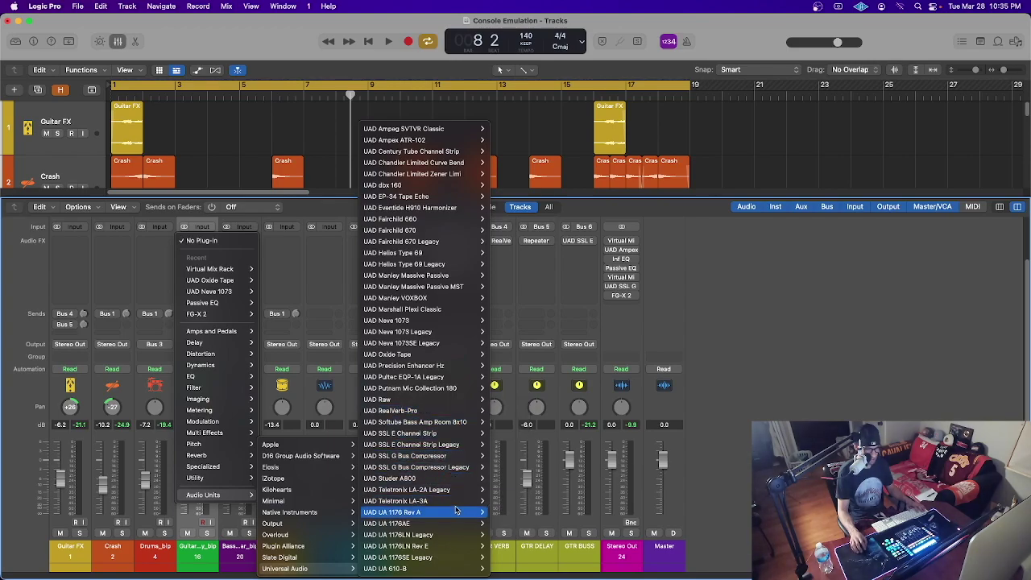
pyautogui.moveTo(457, 537)
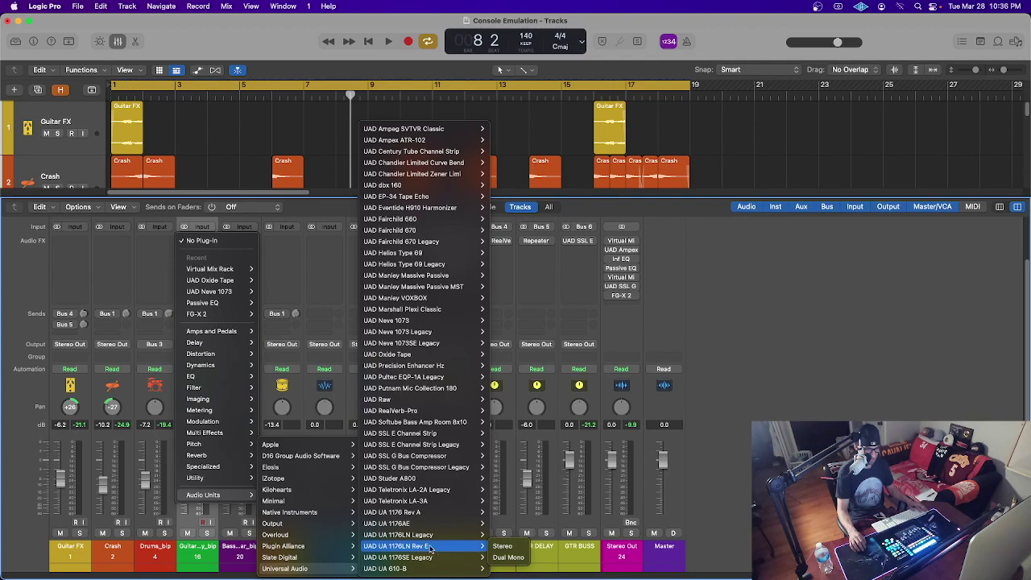
pyautogui.click(499, 547)
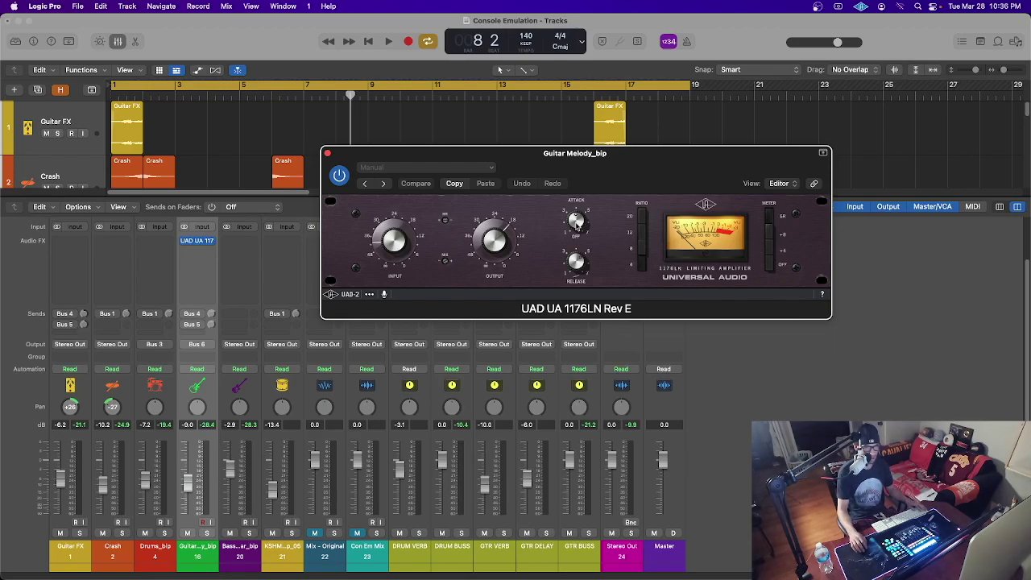
# Adjust the 1176LN's attack, play the mix from the start, and reset Guitar Melody_bip's peak level
pyautogui.click(579, 227)
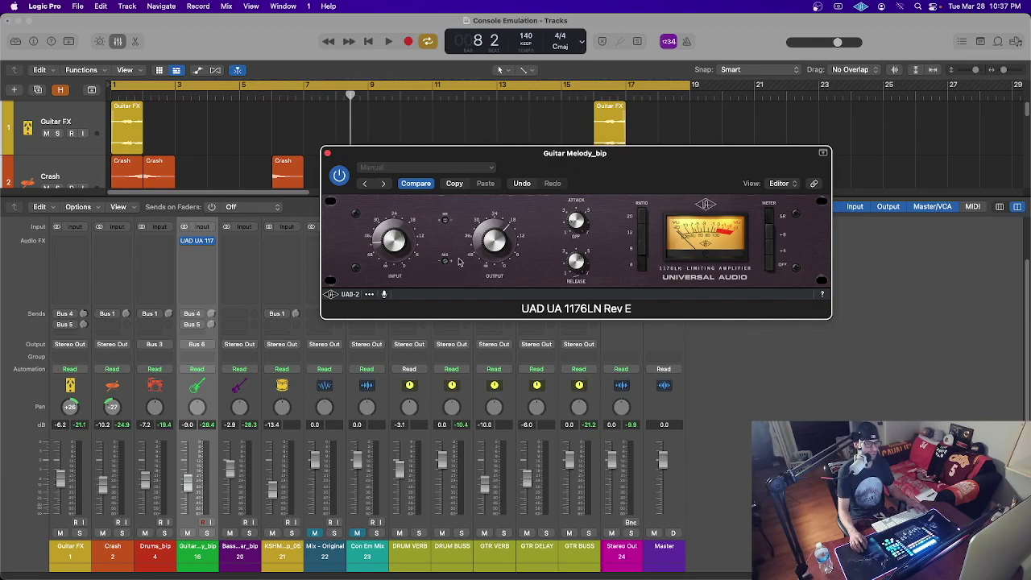
pyautogui.press('Return')
pyautogui.press('space')
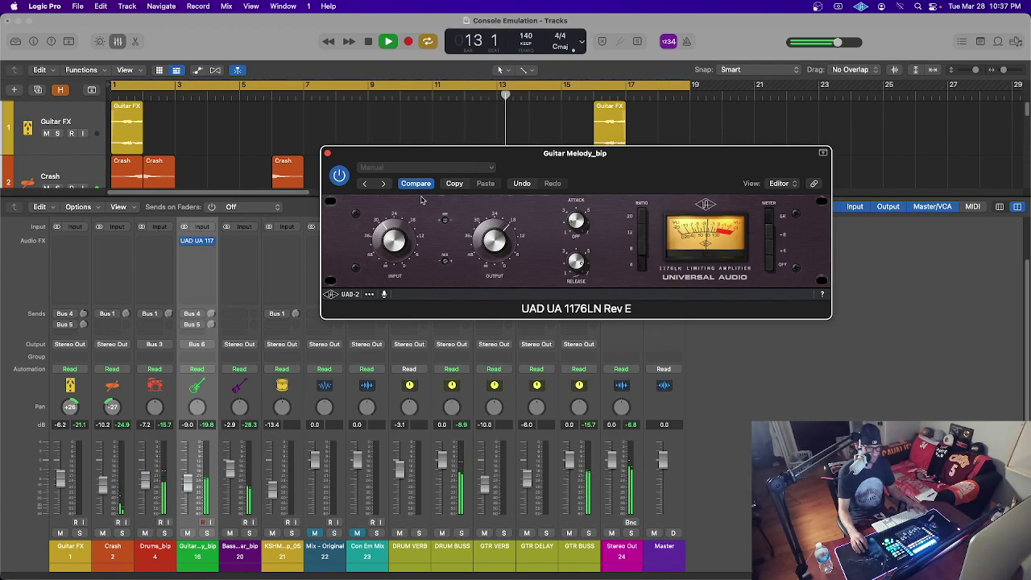
pyautogui.click(208, 424)
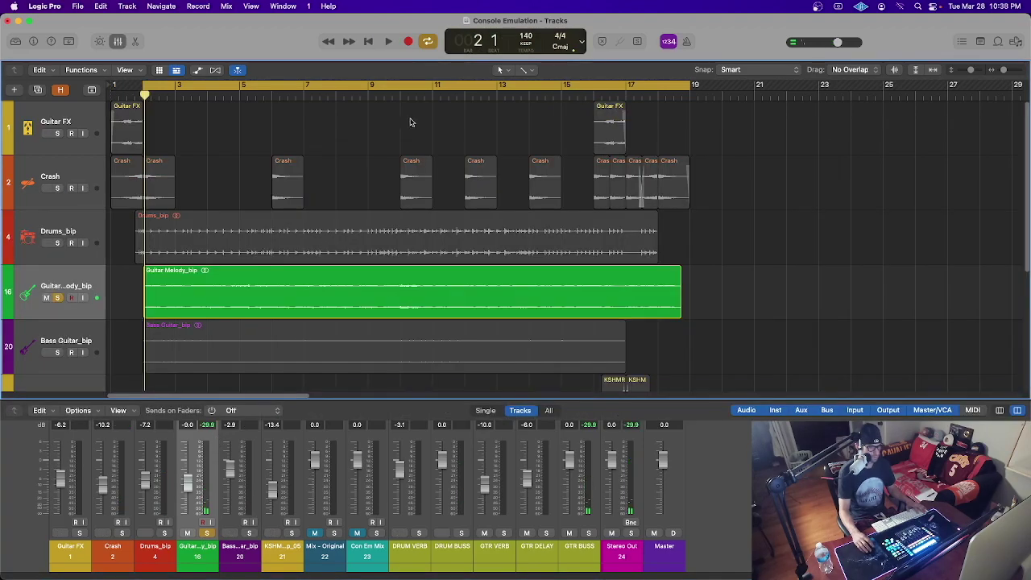
# Insert the stereo UAD UA 1176 Rev A in Bass Guitar_bip's first effect slot
pyautogui.scroll(5, 246, 473)
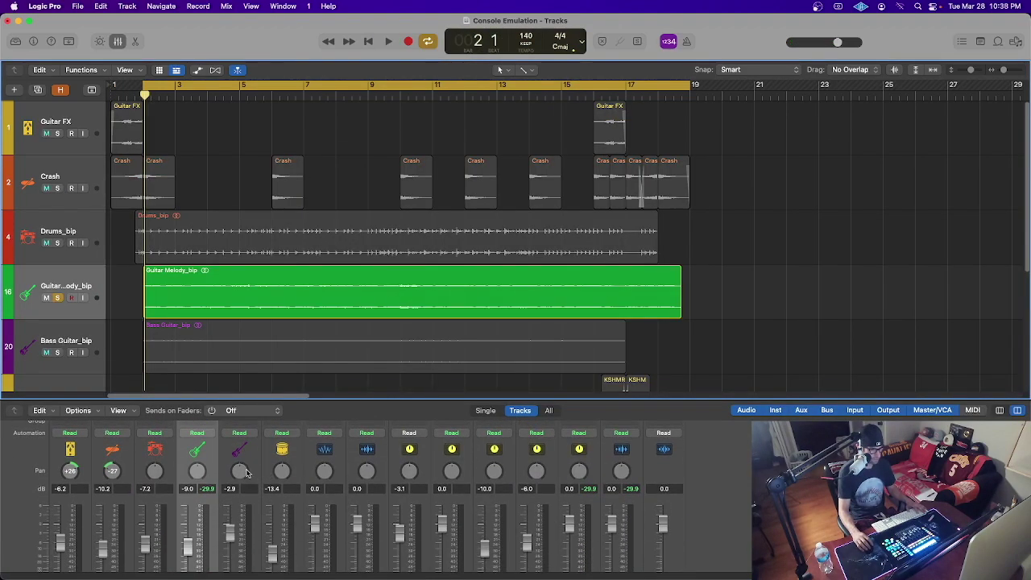
pyautogui.scroll(-3, 247, 473)
pyautogui.scroll(10, 246, 474)
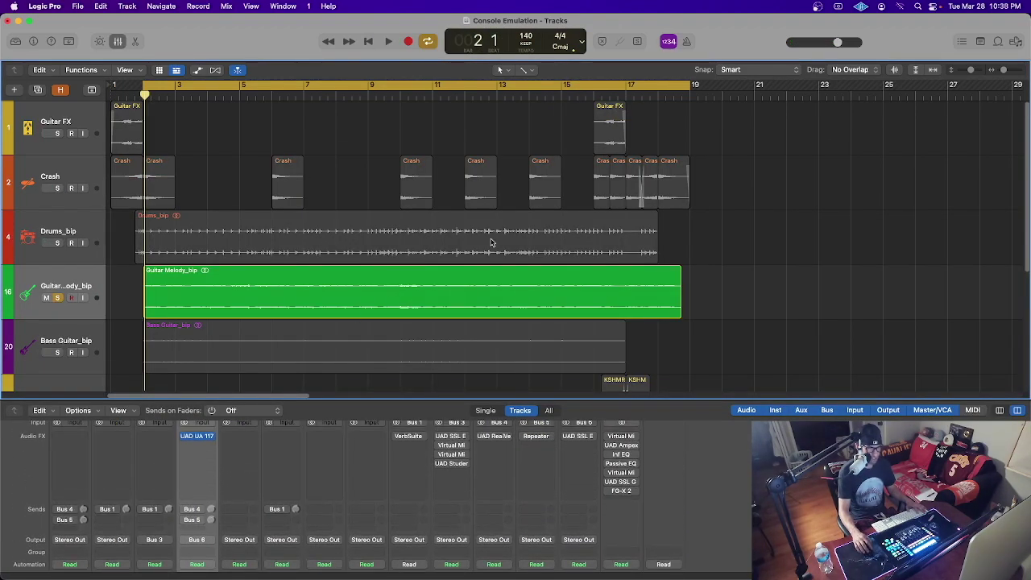
pyautogui.click(239, 436)
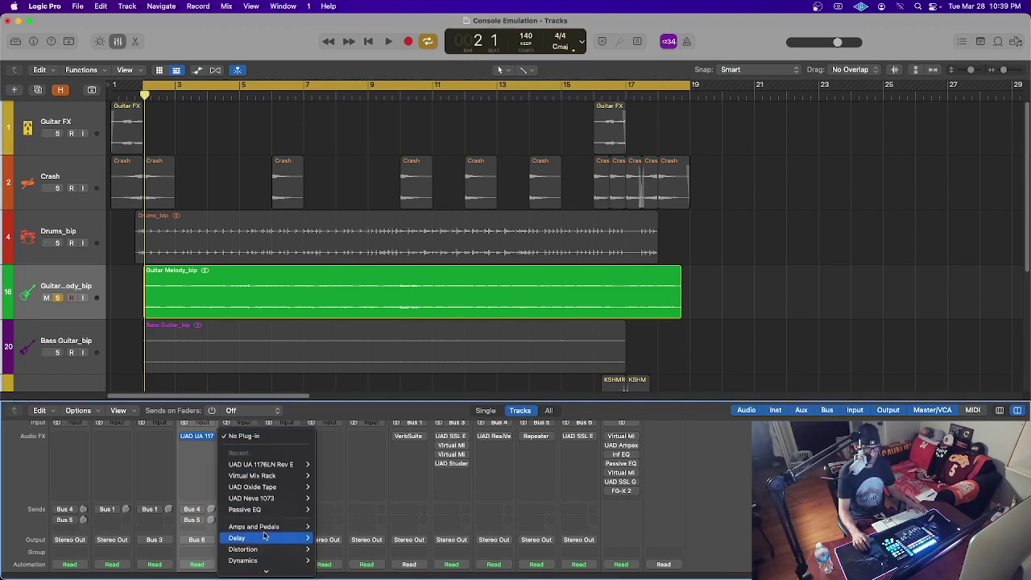
pyautogui.moveTo(250, 569)
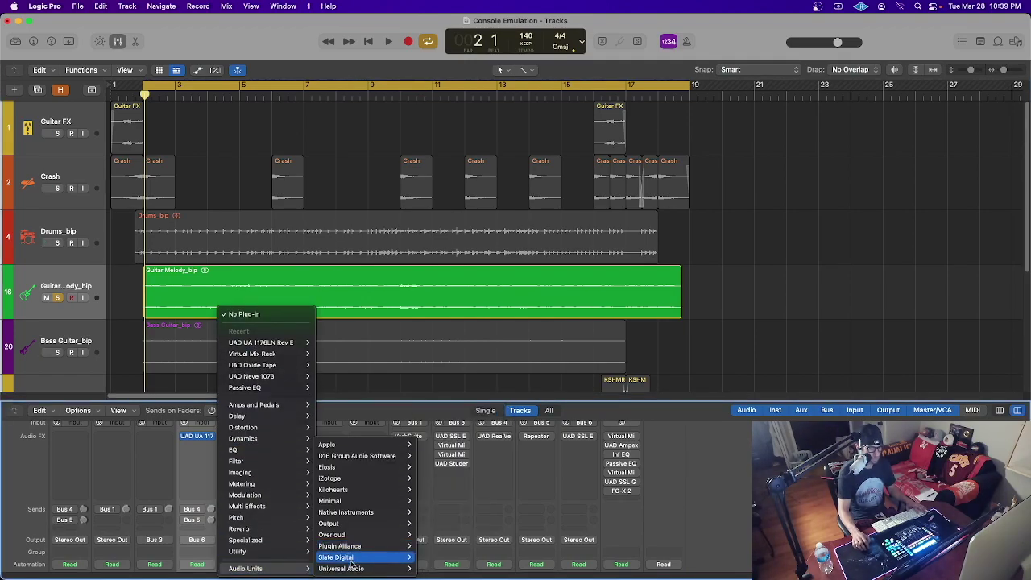
pyautogui.moveTo(351, 568)
pyautogui.moveTo(506, 538)
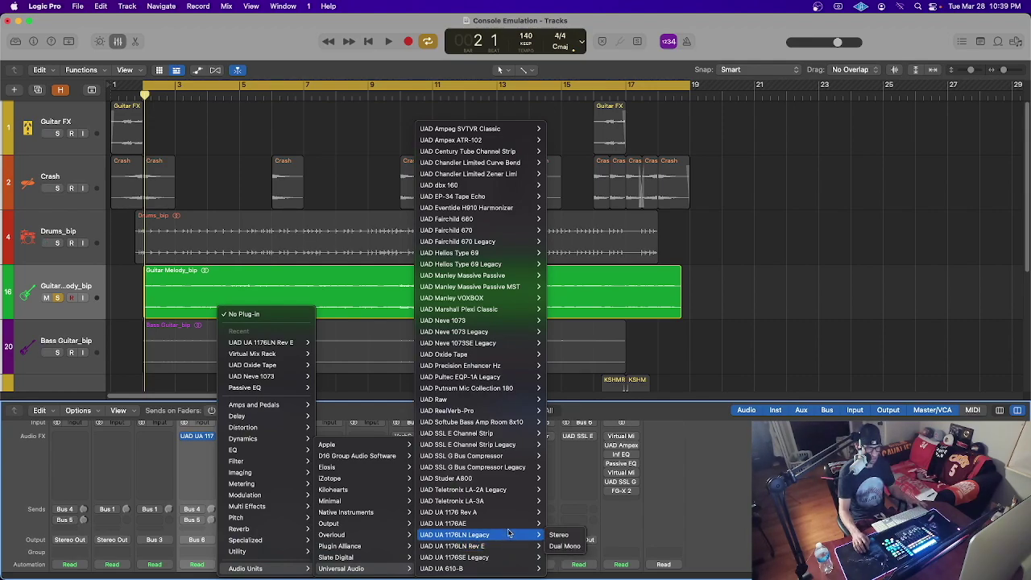
pyautogui.moveTo(510, 514)
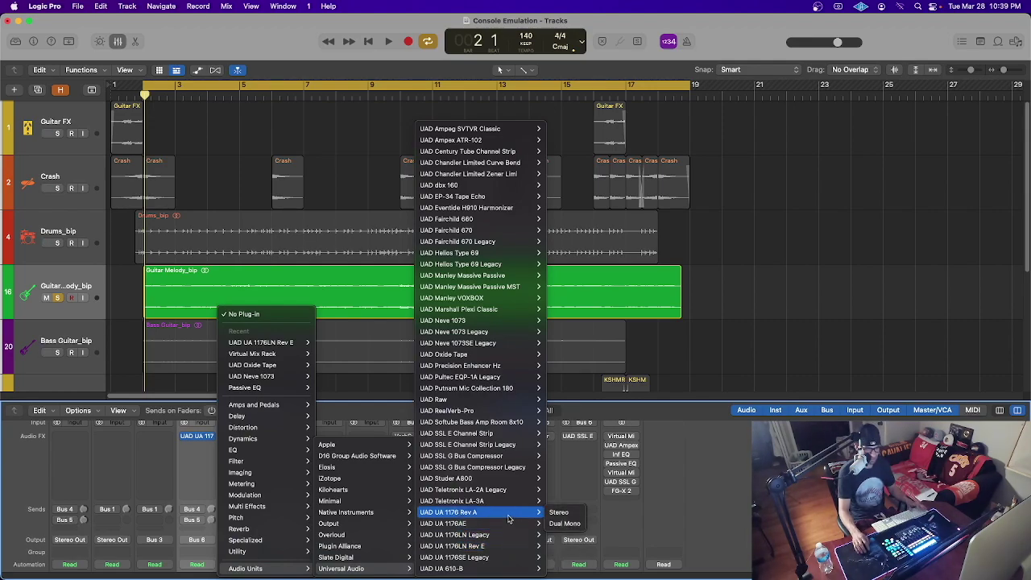
pyautogui.click(558, 517)
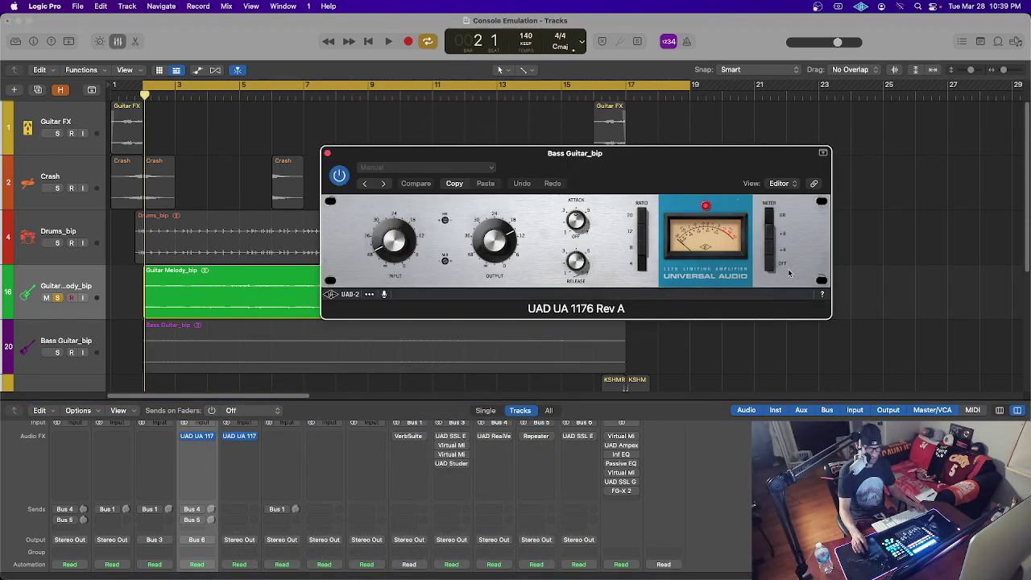
# Move the Bass Guitar_bip plug-in window clear of the mixer and adjust the 1176 Rev A's attack
pyautogui.moveTo(666, 170); pyautogui.dragTo(753, 261)
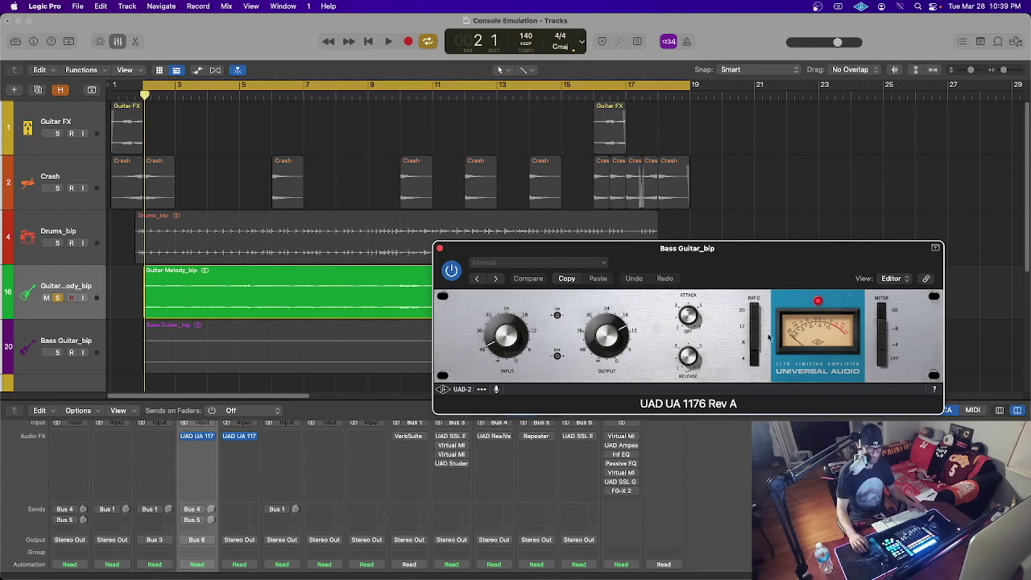
pyautogui.moveTo(765, 251); pyautogui.dragTo(677, 208)
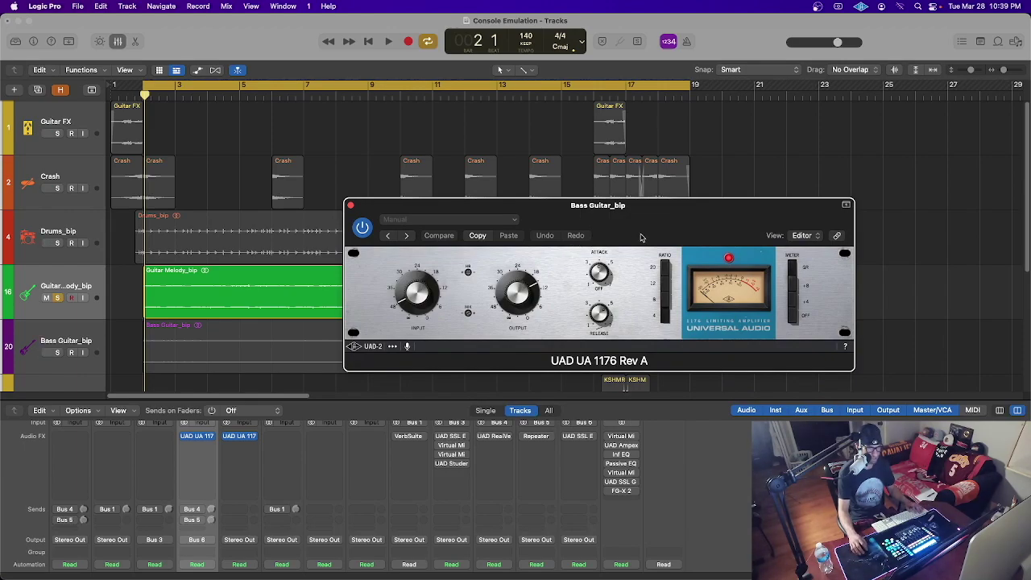
pyautogui.moveTo(637, 218); pyautogui.dragTo(643, 221)
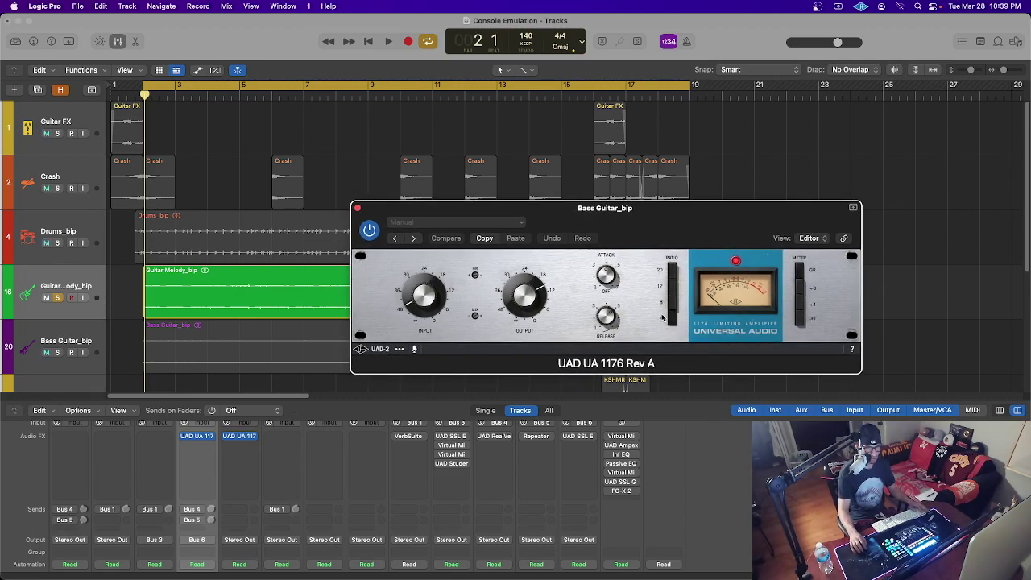
pyautogui.click(608, 278)
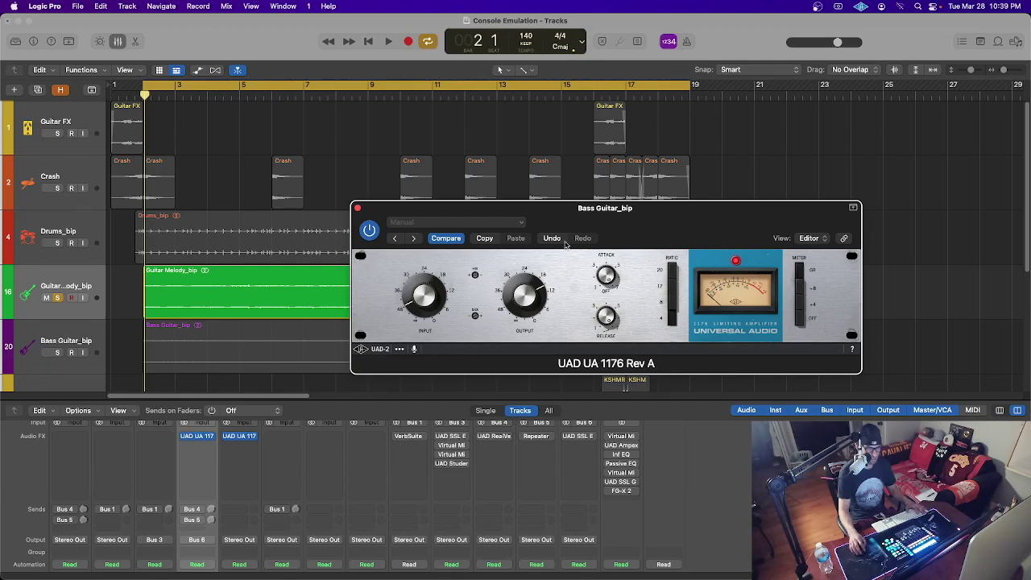
# Play the Bass Guitar_bip region soloed and raise the 1176 Rev A's input to about 24
pyautogui.click(338, 347)
pyautogui.press('space')
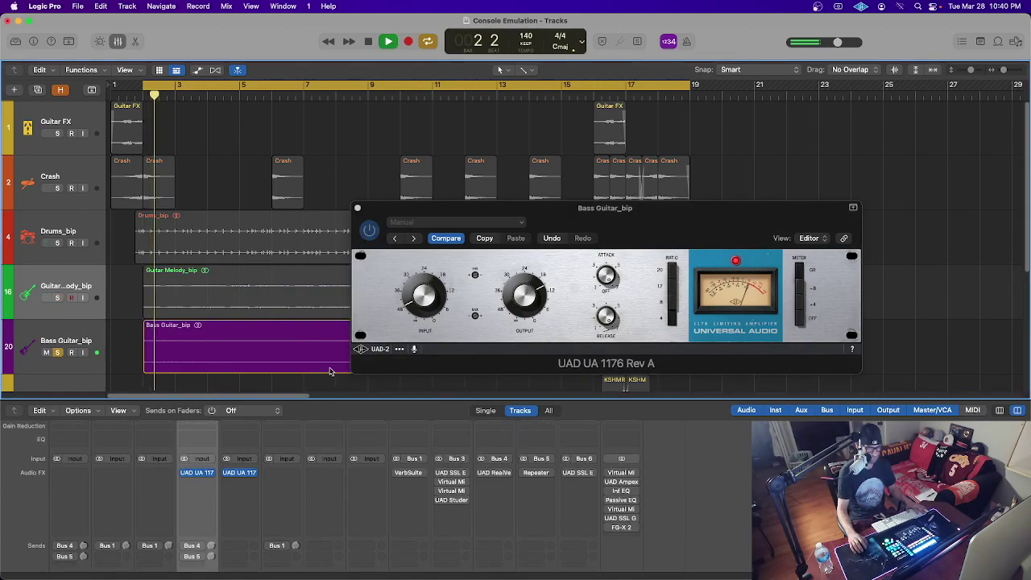
pyautogui.click(433, 303)
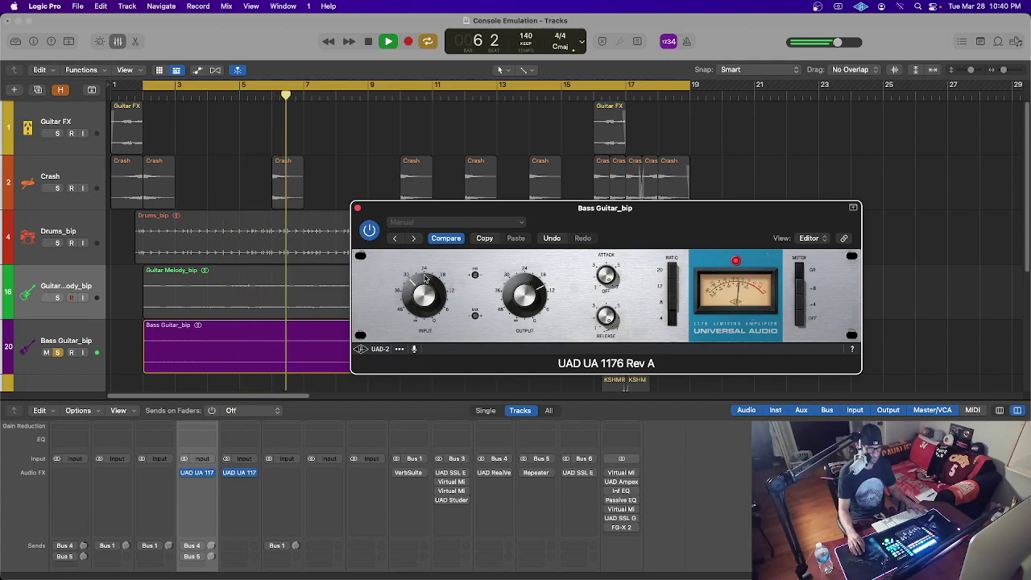
pyautogui.moveTo(427, 296); pyautogui.dragTo(429, 290)
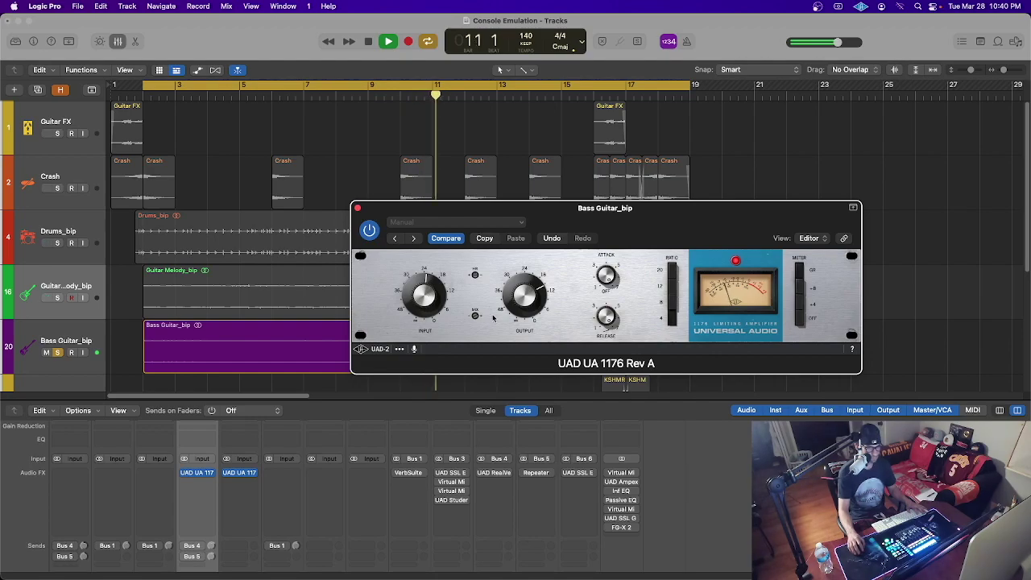
# Compare Bass Guitar_bip's peak level with the 1176 Rev A bypassed and enabled, resetting the peak reading and restarting playback
pyautogui.scroll(-10, 249, 481)
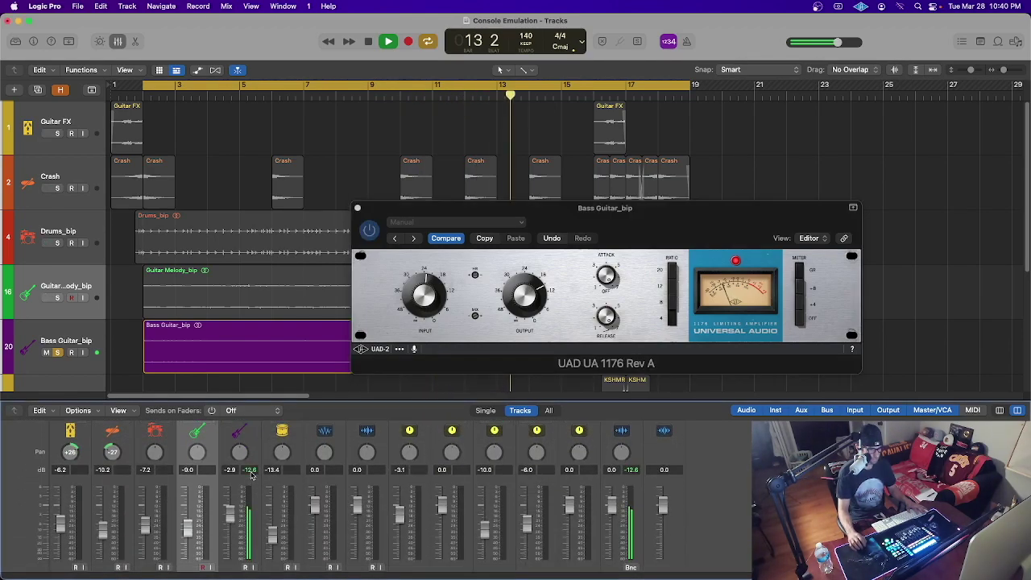
pyautogui.click(369, 230)
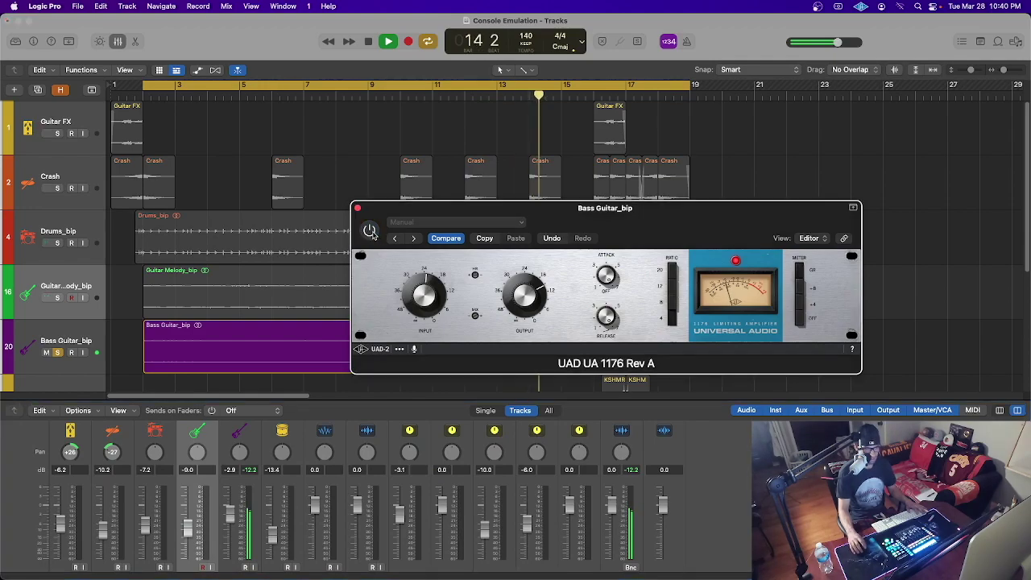
pyautogui.click(251, 471)
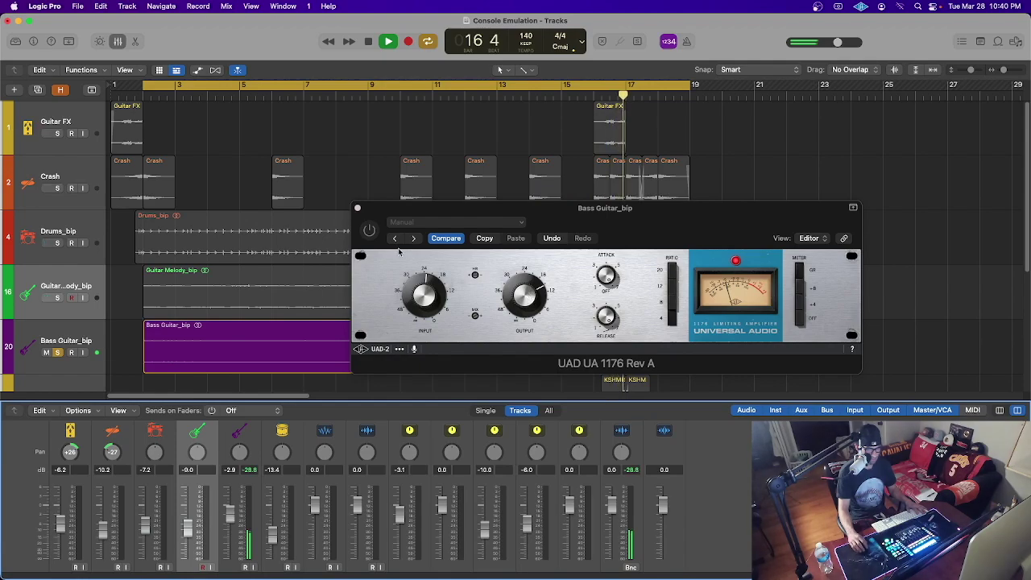
pyautogui.press('space')
pyautogui.press('space')
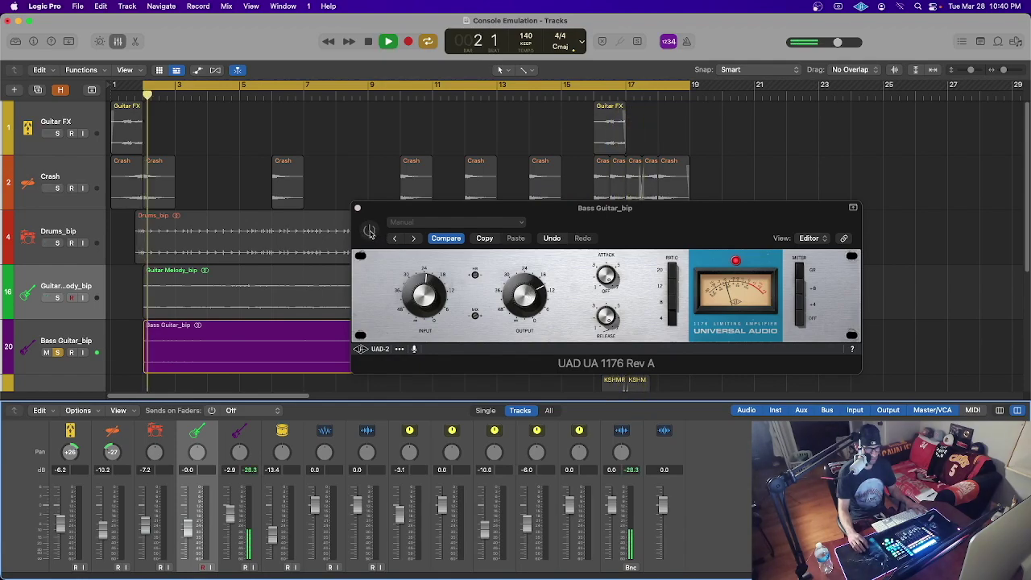
pyautogui.click(369, 232)
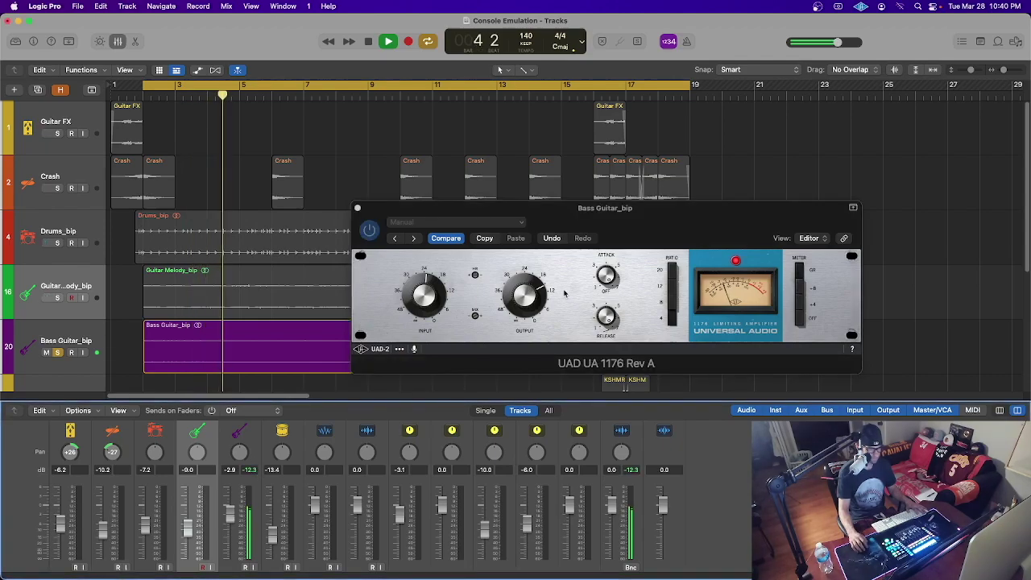
# Lower the 1176 Rev A's output to about 24 and reset Bass Guitar_bip's peak level to match the bypassed signal
pyautogui.click(527, 310)
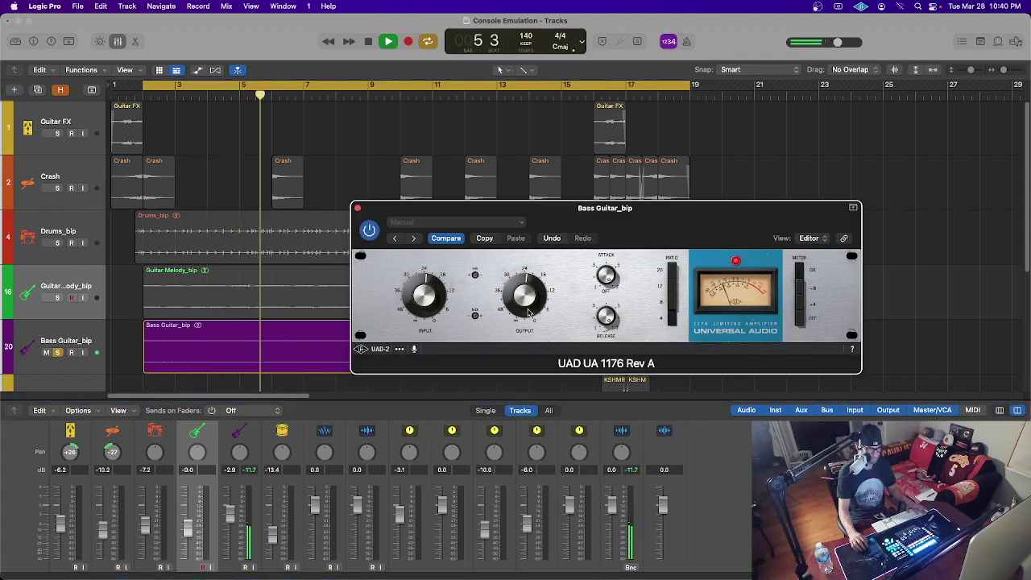
pyautogui.click(252, 471)
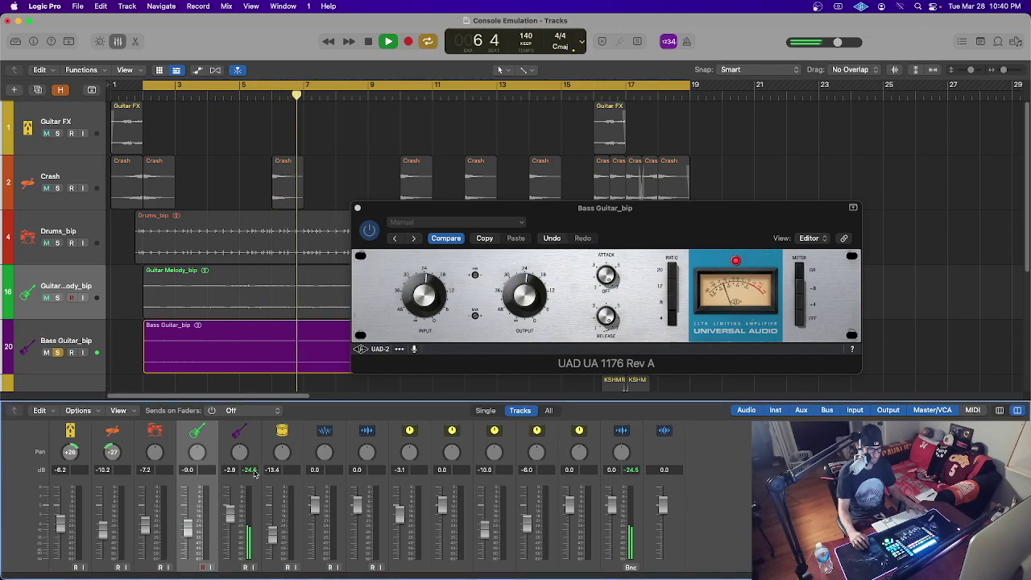
pyautogui.click(522, 298)
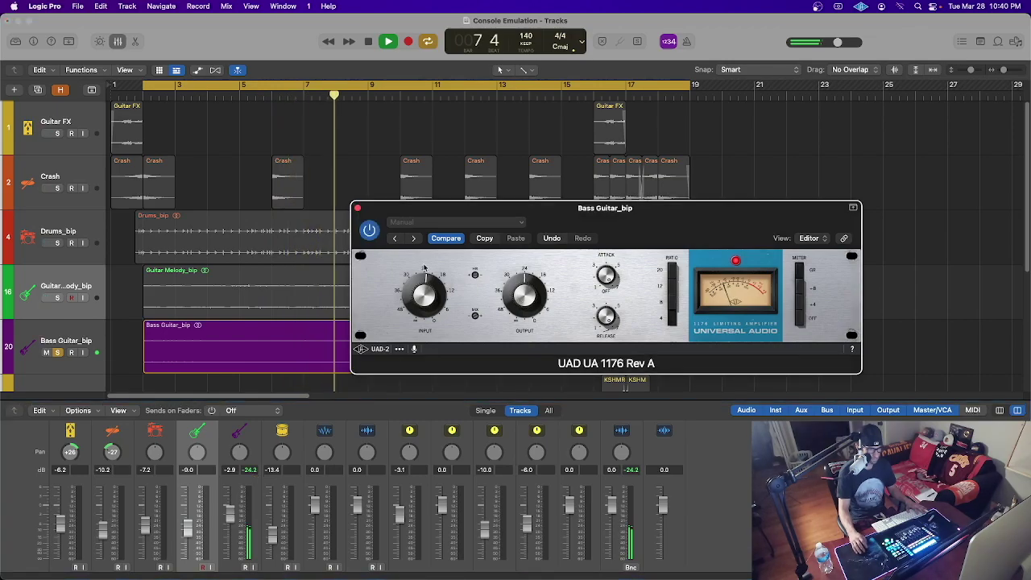
pyautogui.click(526, 373)
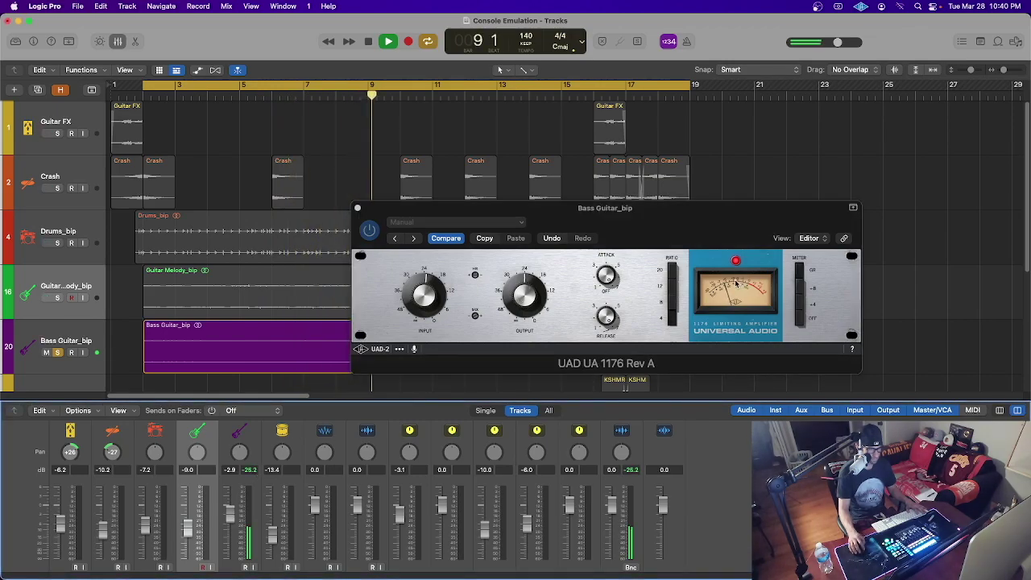
# Adjust the 1176 Rev A's ratio while auditioning the bass, and close the compressor's window with playback stopped
pyautogui.press('space')
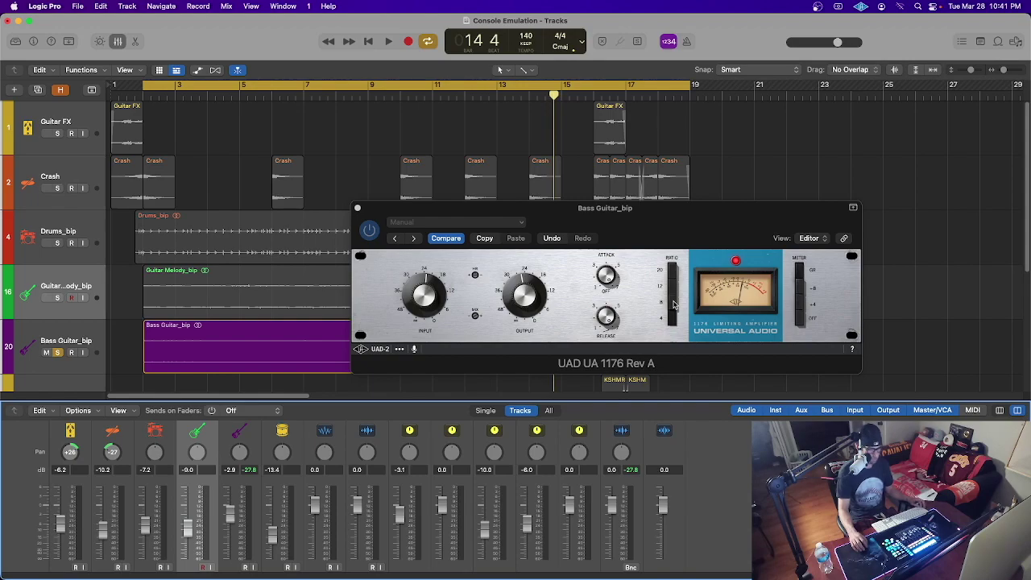
pyautogui.click(674, 305)
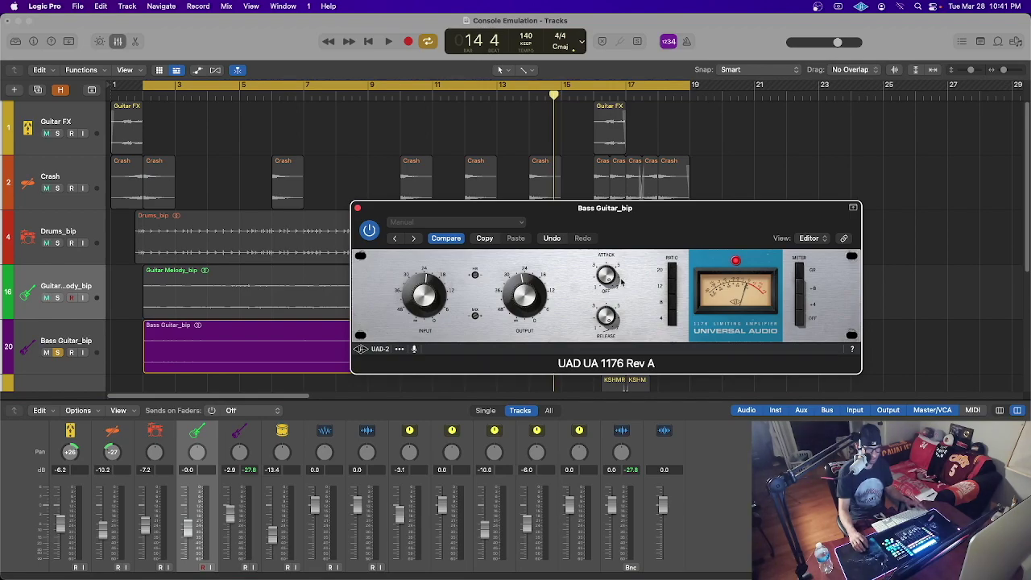
pyautogui.press('space')
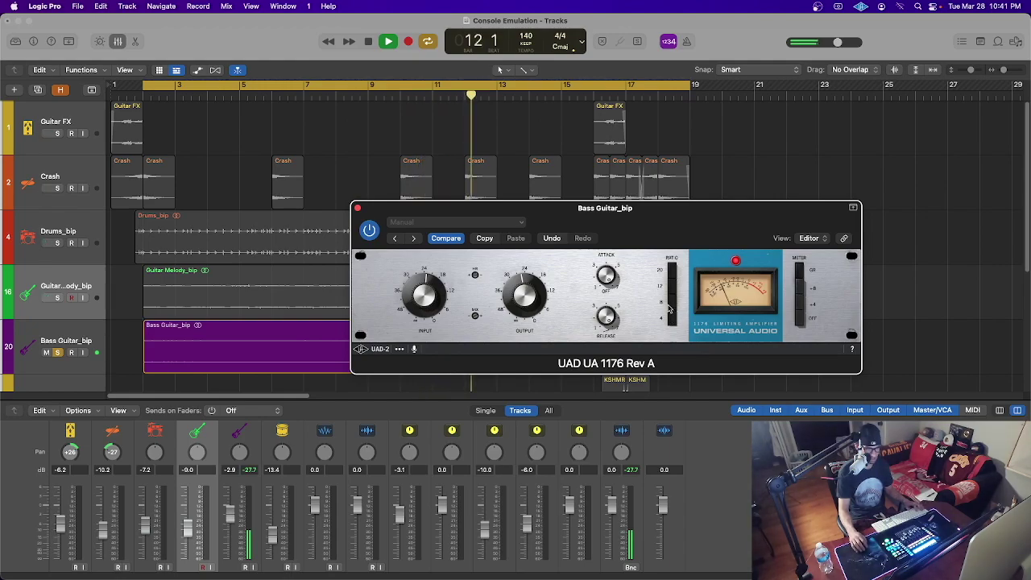
pyautogui.press('space')
pyautogui.click(358, 208)
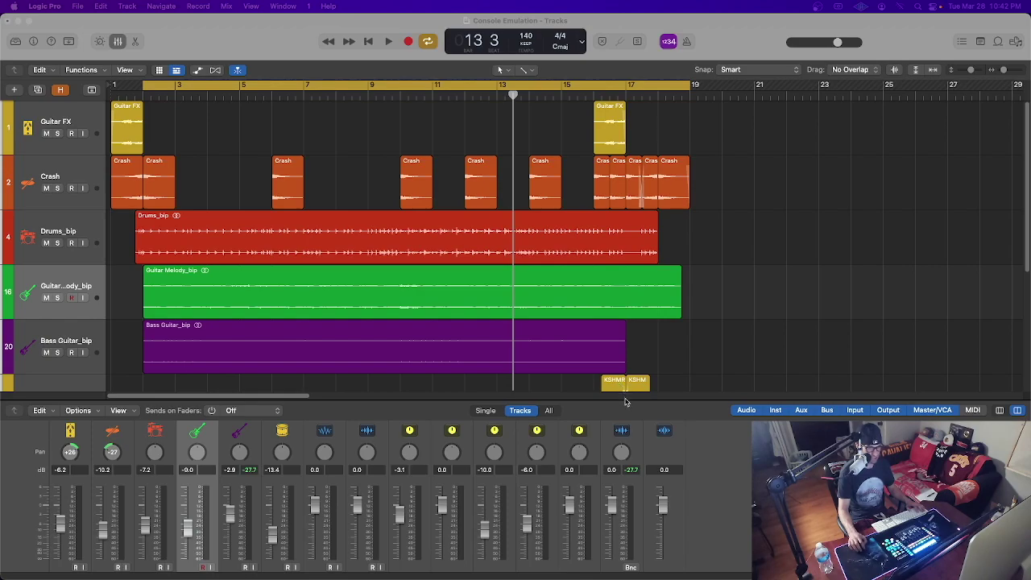
# Enlarge the mixer to show the effect slots, open Stereo Out's first Virtual Mix Rack and move its window higher
pyautogui.moveTo(628, 400); pyautogui.dragTo(695, 212)
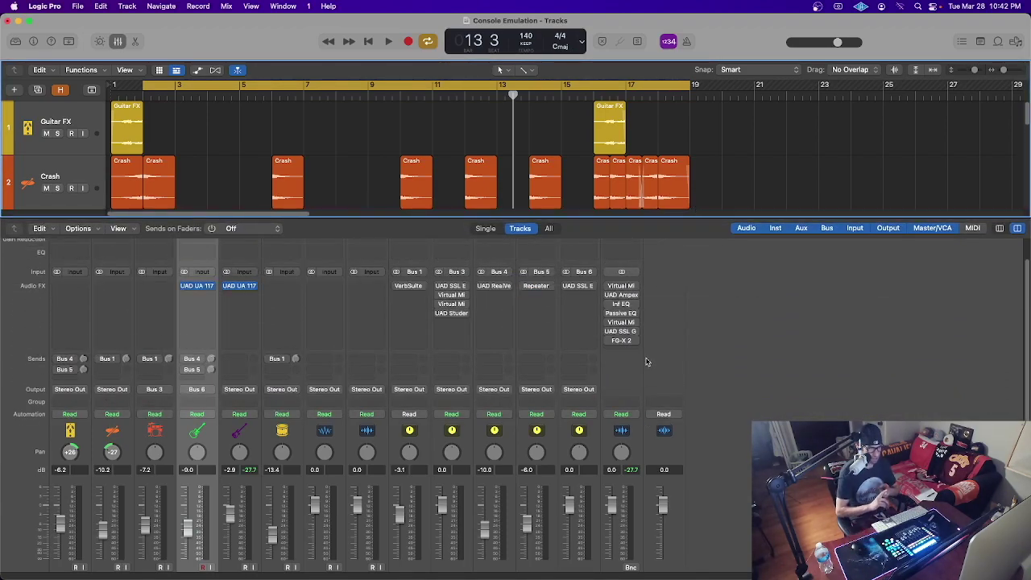
pyautogui.click(621, 288)
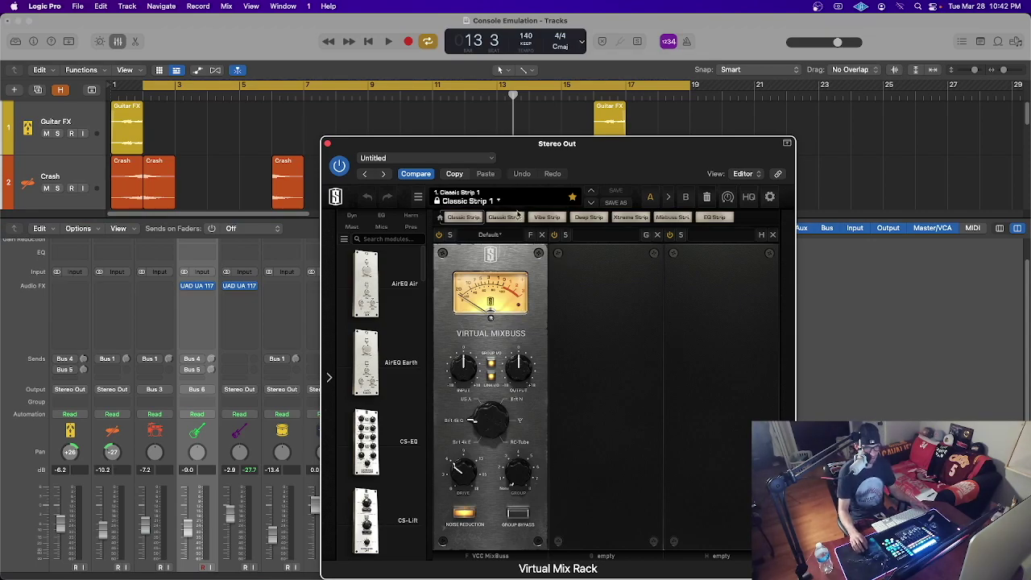
pyautogui.moveTo(564, 155); pyautogui.dragTo(609, 113)
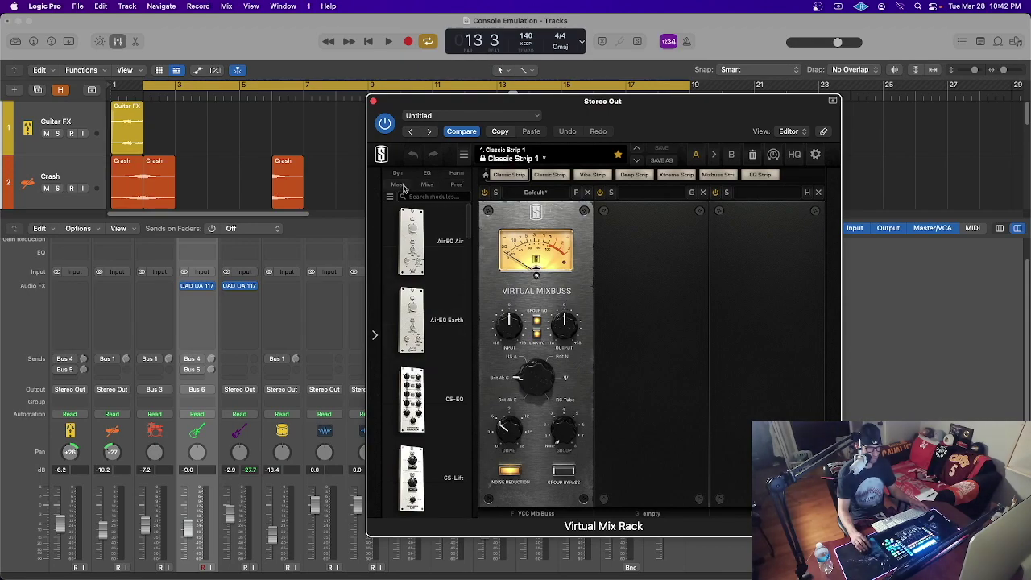
# Add the VCC Channel harmonics module to the empty rack slot beside the VCC MixBuss, and remove it again
pyautogui.click(455, 182)
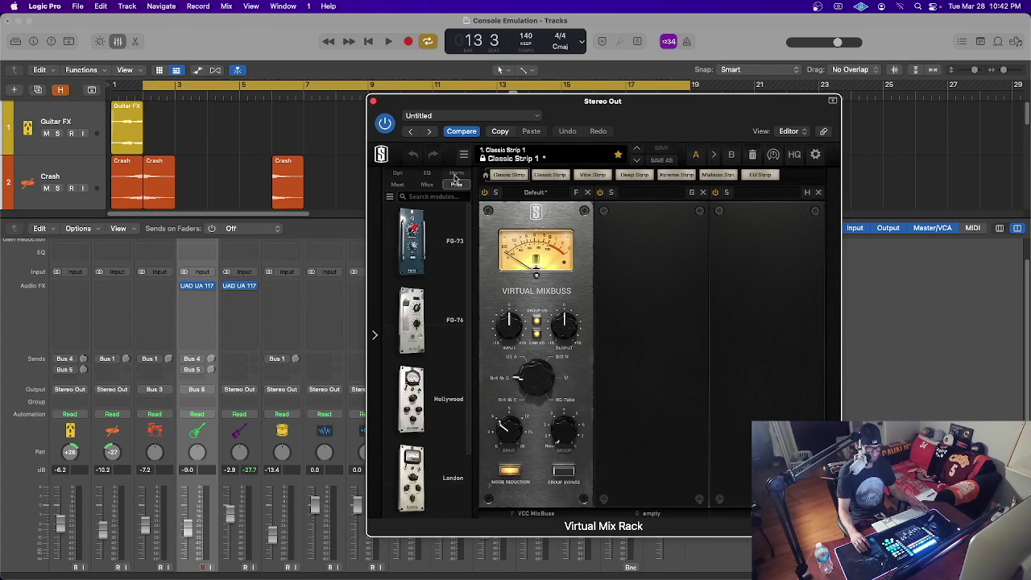
pyautogui.click(455, 176)
pyautogui.scroll(-5, 431, 297)
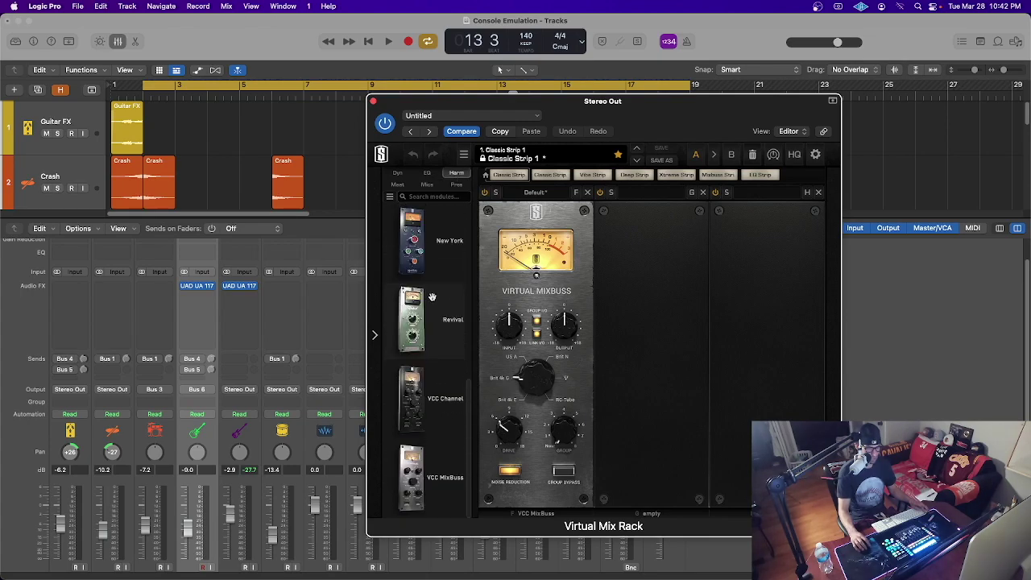
pyautogui.moveTo(419, 422); pyautogui.dragTo(635, 291)
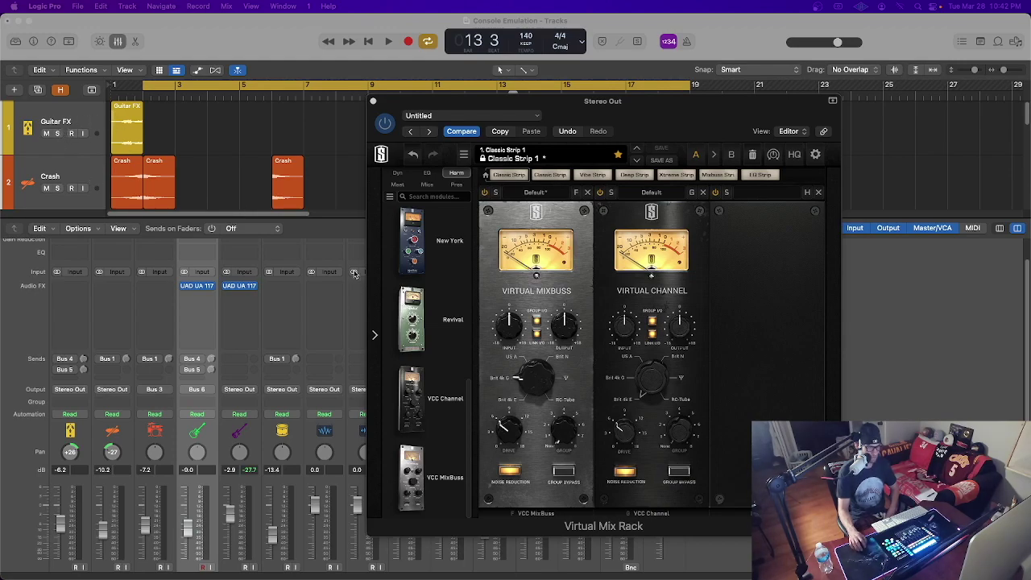
pyautogui.click(550, 279)
pyautogui.press('Delete')
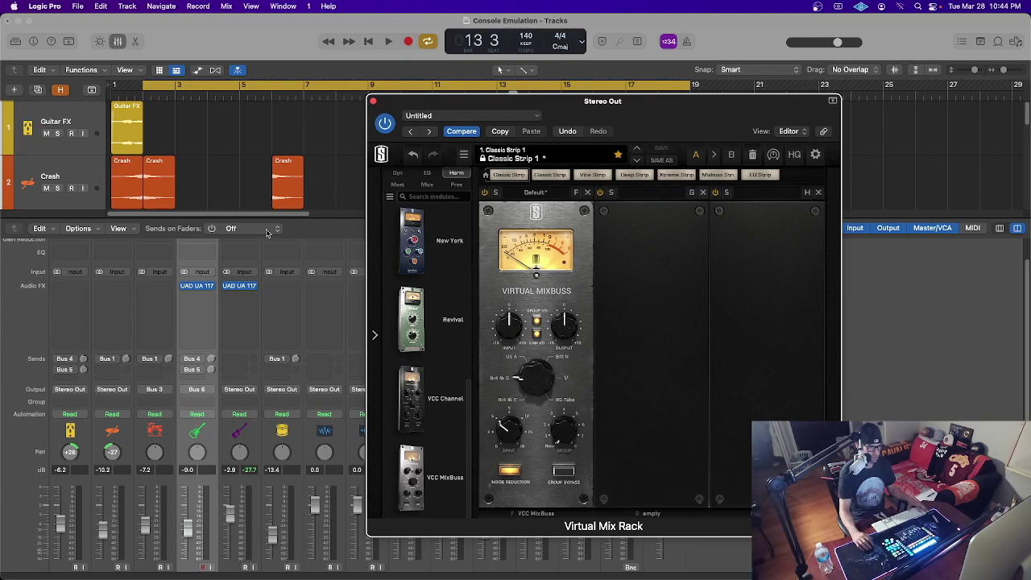
# Play the mix, set the Virtual Mixbuss's linked gain to +2.70 dB input and -2.70 dB output, and close the rack
pyautogui.press('space')
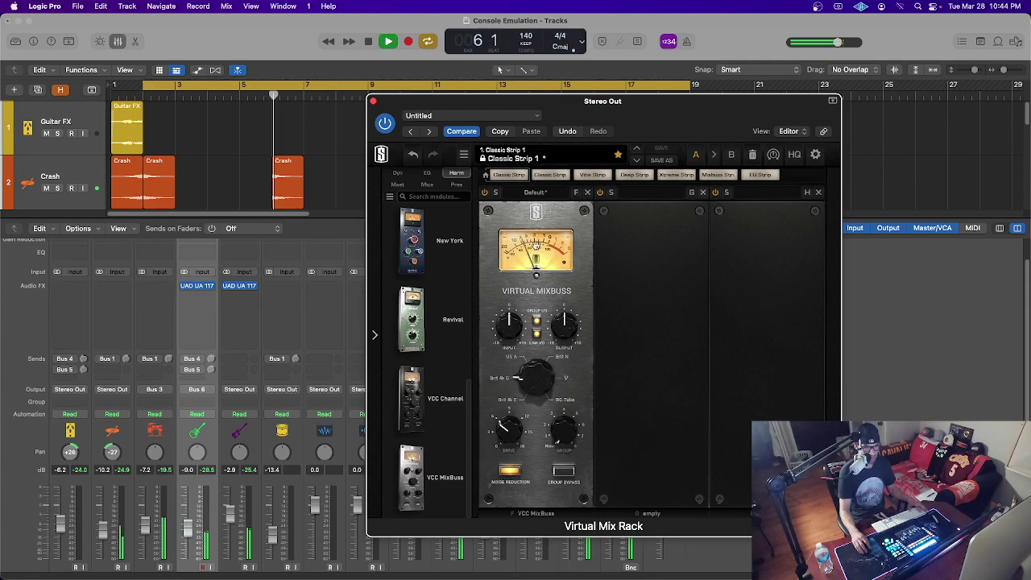
pyautogui.moveTo(564, 332); pyautogui.dragTo(567, 339)
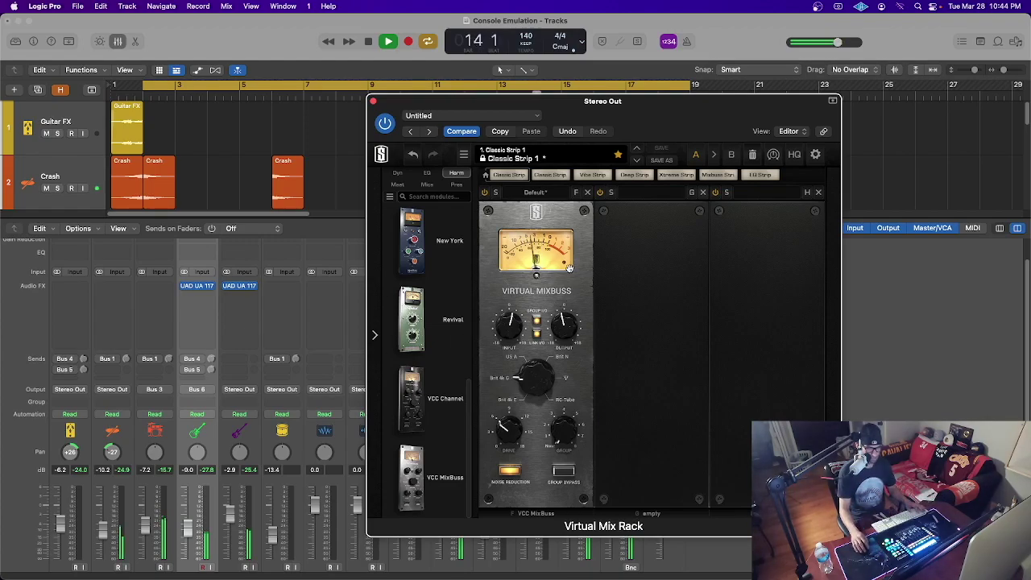
pyautogui.moveTo(569, 332)
pyautogui.scroll(-3, 569, 333)
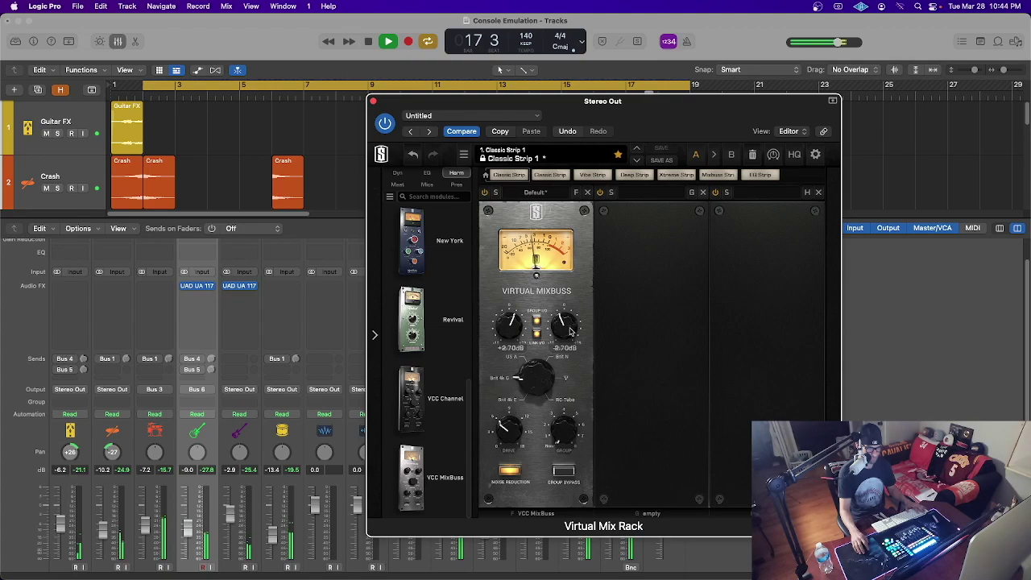
pyautogui.press('space')
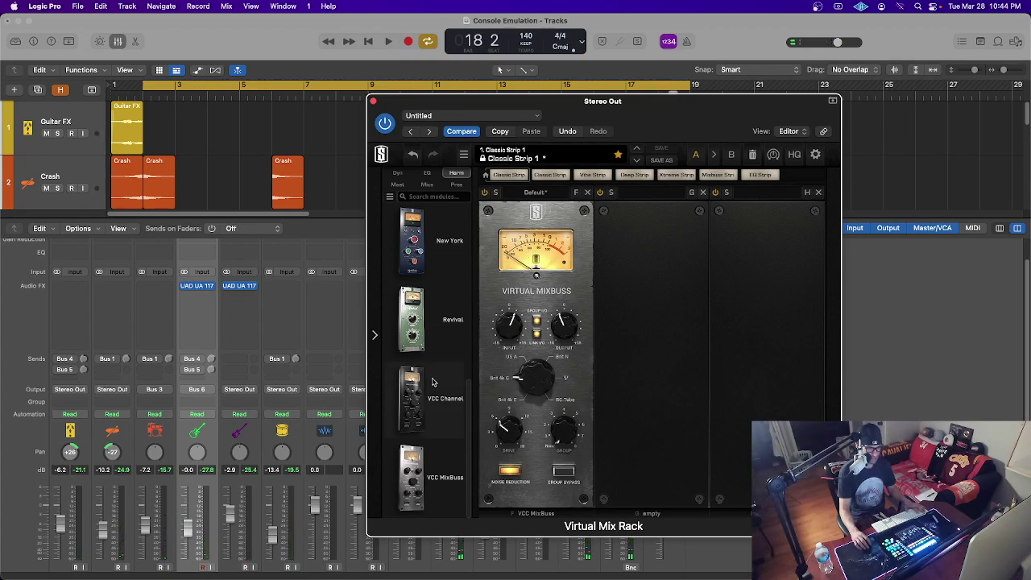
pyautogui.moveTo(433, 383)
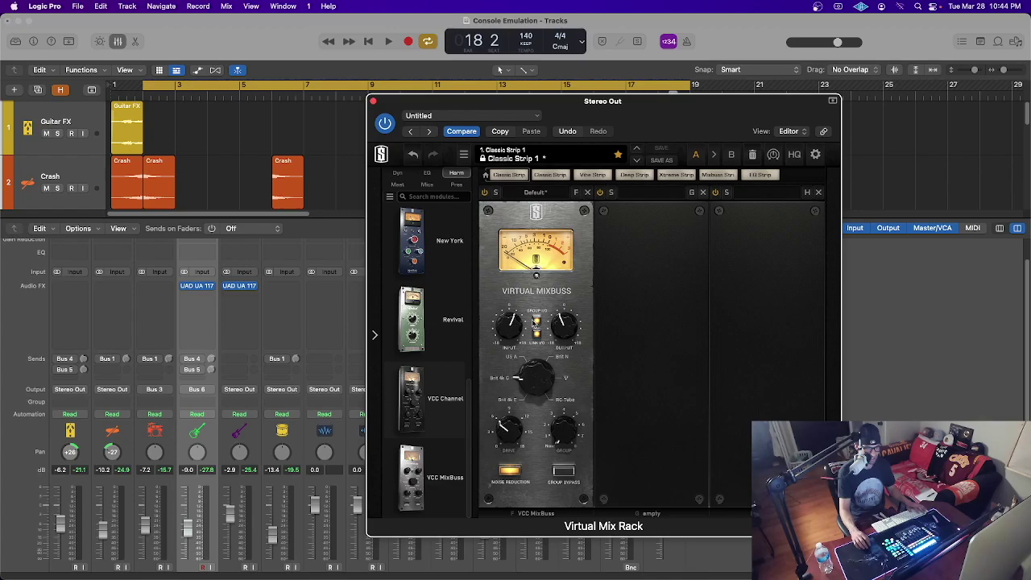
pyautogui.click(373, 101)
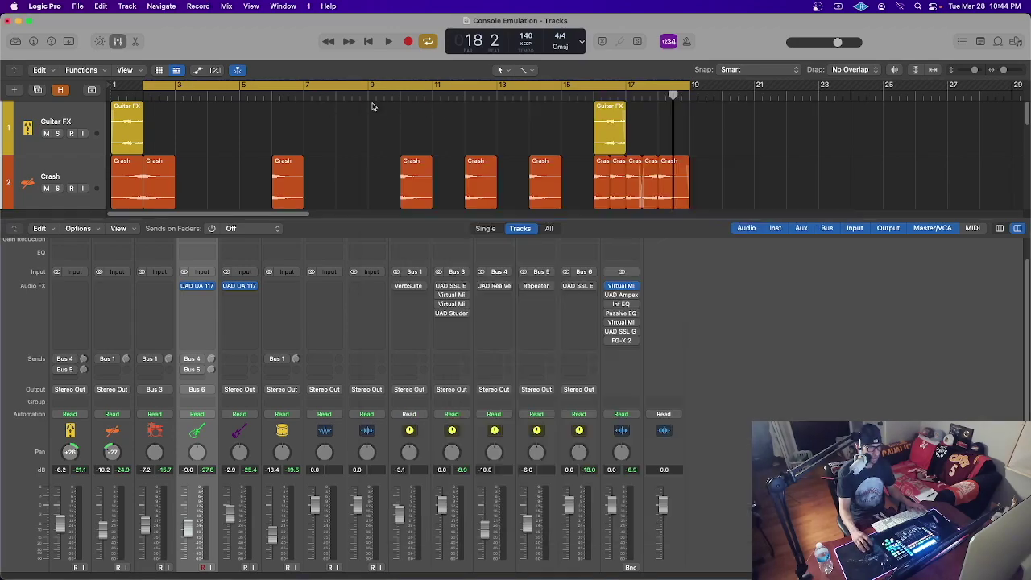
# Open the UAD Ampex ATR-102 on Stereo Out and move its window clear of the mixer channels
pyautogui.click(624, 297)
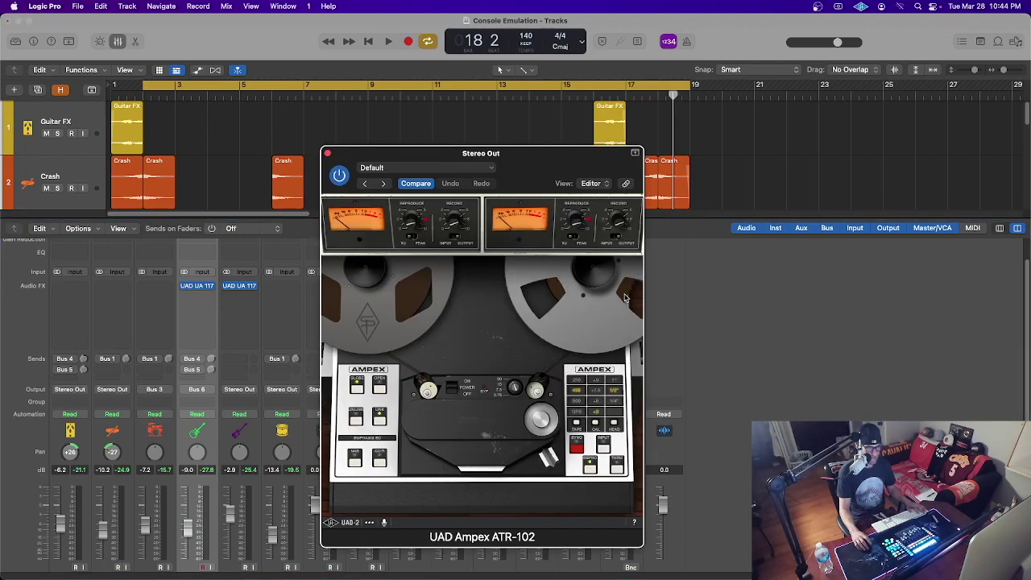
pyautogui.moveTo(548, 166); pyautogui.dragTo(674, 124)
pyautogui.moveTo(659, 118); pyautogui.dragTo(658, 118)
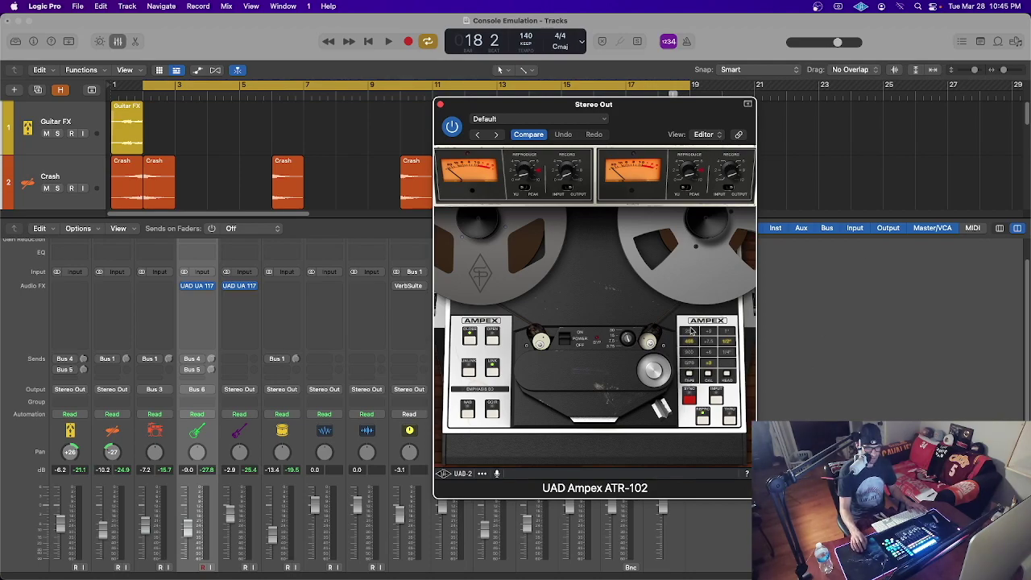
# Switch the ATR-102 through tape types 250, 456 and 900, and select GP9
pyautogui.click(690, 333)
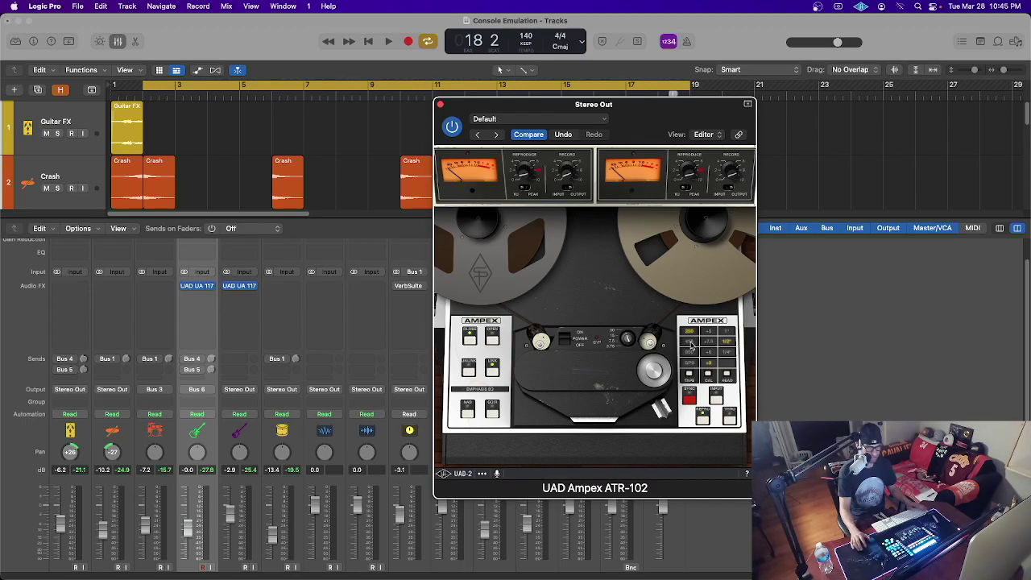
pyautogui.click(690, 342)
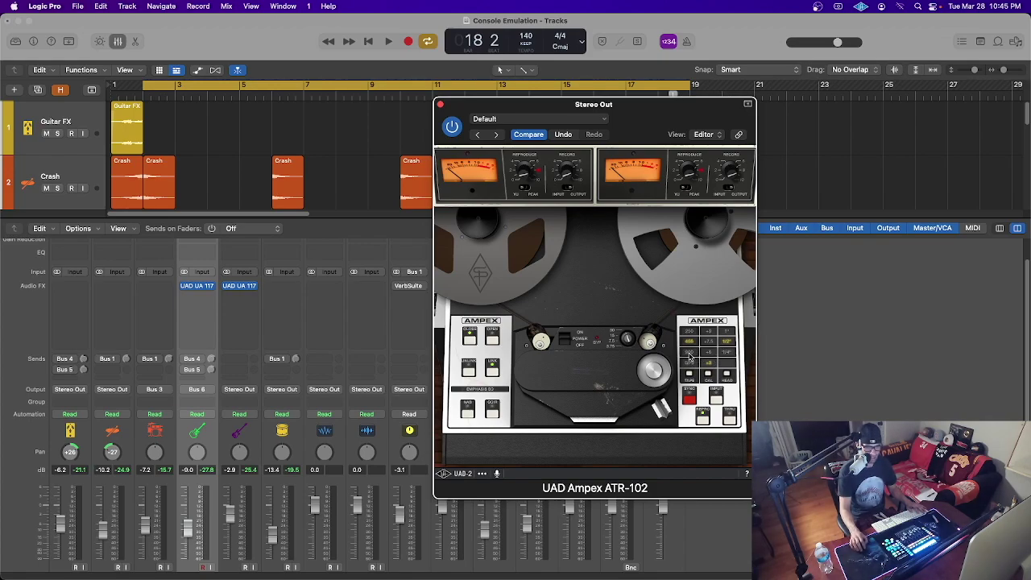
pyautogui.click(689, 353)
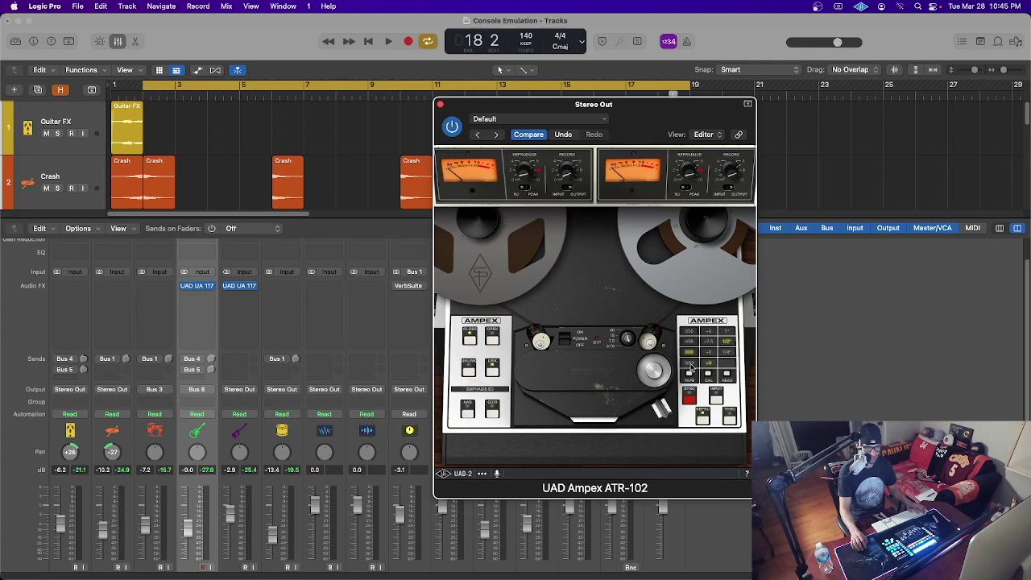
pyautogui.click(691, 365)
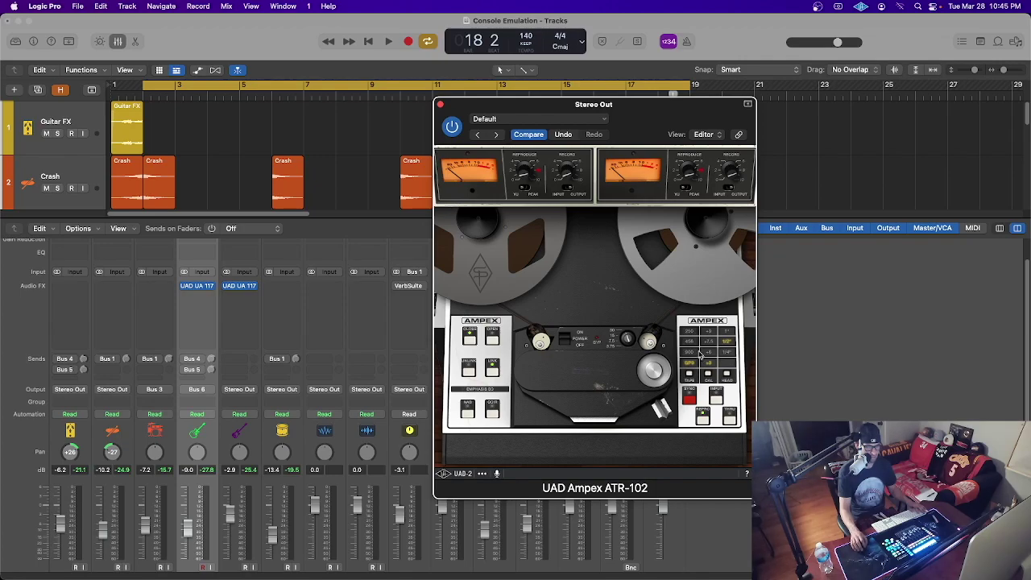
# Select tape type 456 on the ATR-102 and move its window clear of the Stereo Out channel strip
pyautogui.click(690, 341)
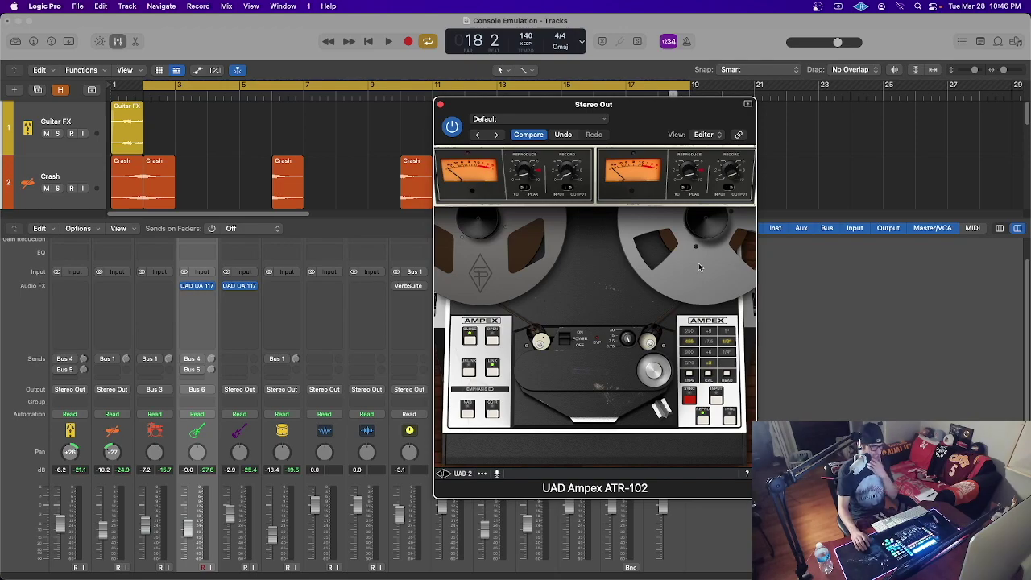
pyautogui.moveTo(605, 118); pyautogui.dragTo(866, 77)
# Clear the peak readings, bypass the ATR-102 and play the mix, re-enabling it midway to compare Stereo Out peak levels, and stop
pyautogui.scroll(-3, 653, 323)
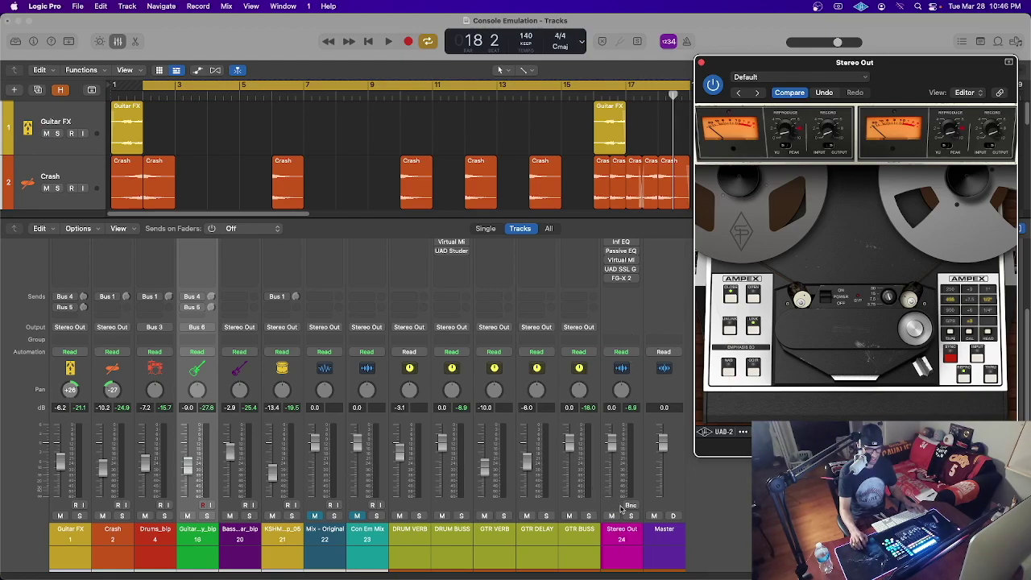
pyautogui.scroll(3, 610, 326)
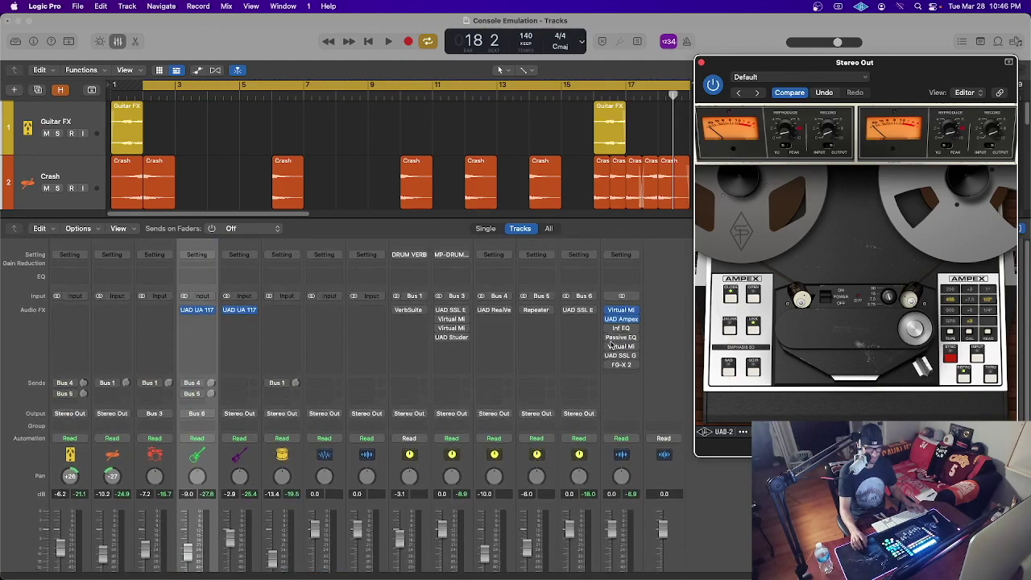
pyautogui.scroll(-3, 612, 346)
pyautogui.scroll(-1, 613, 346)
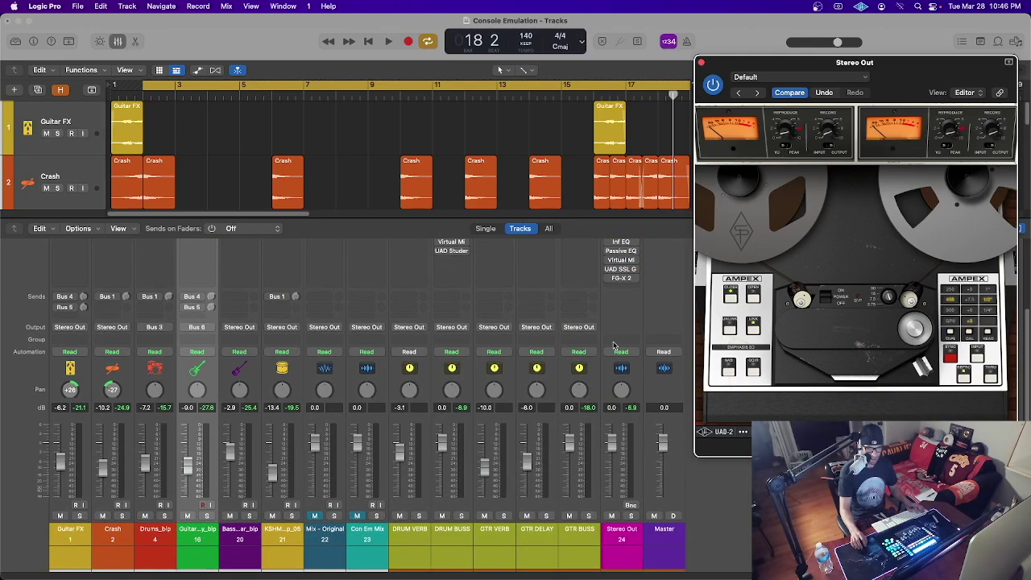
pyautogui.click(632, 408)
pyautogui.scroll(5, 625, 339)
pyautogui.click(622, 303)
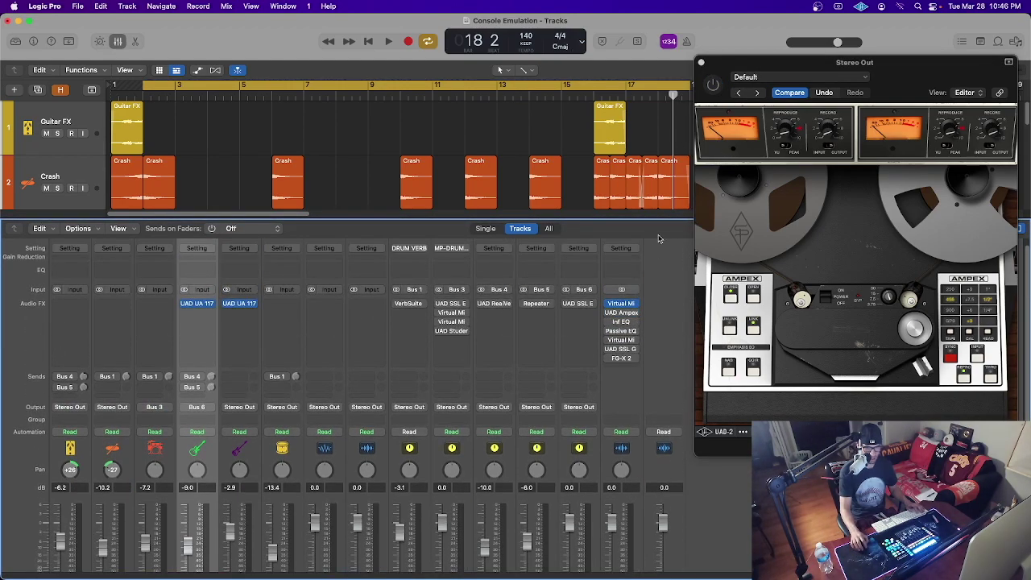
pyautogui.scroll(-3, 604, 364)
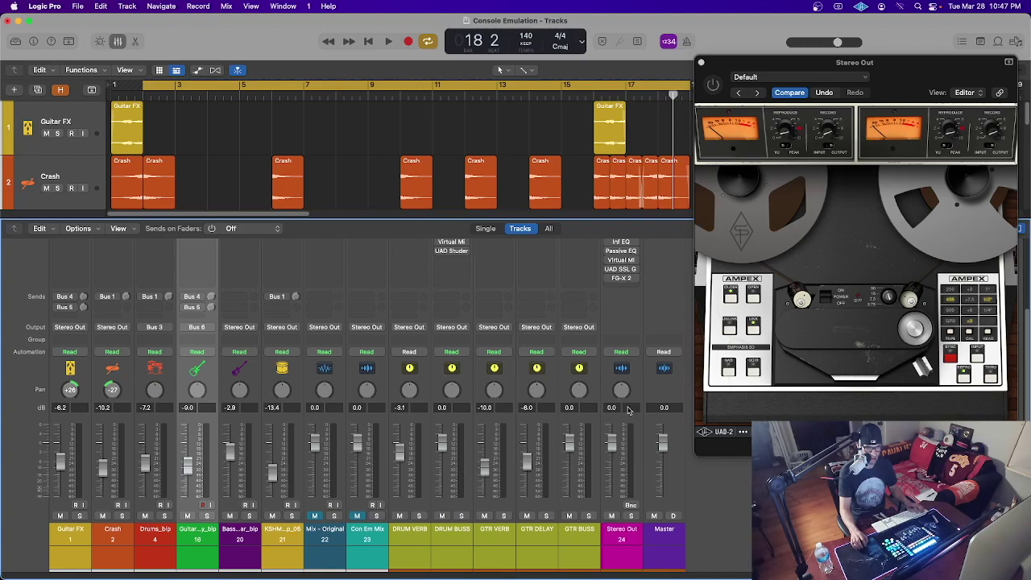
pyautogui.scroll(1, 632, 310)
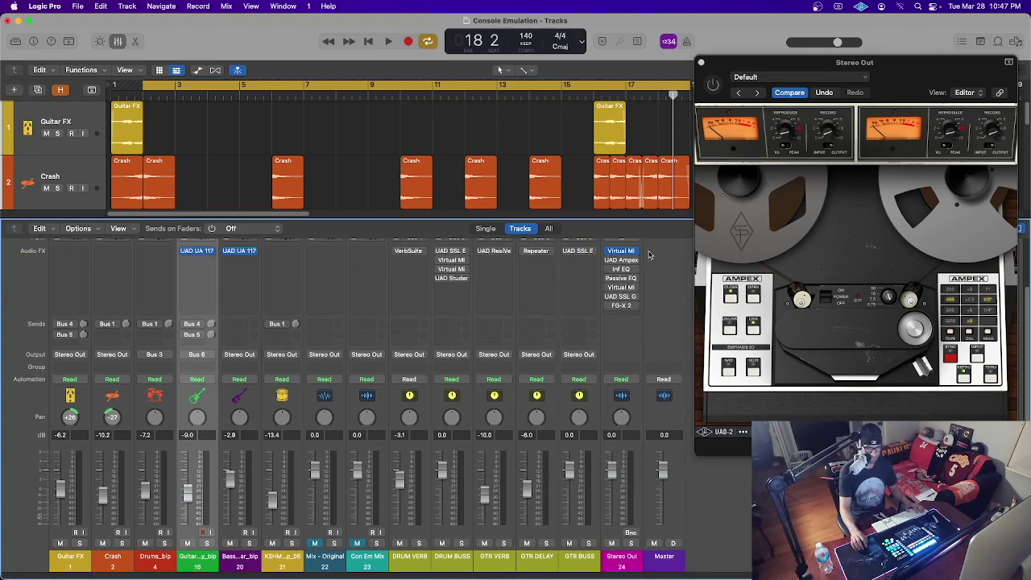
pyautogui.press('space')
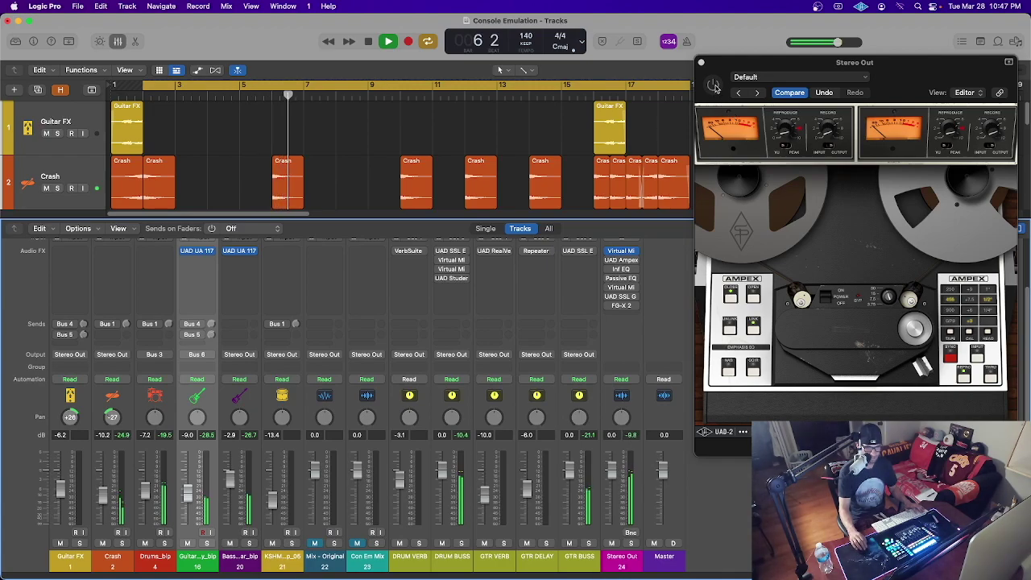
pyautogui.click(713, 87)
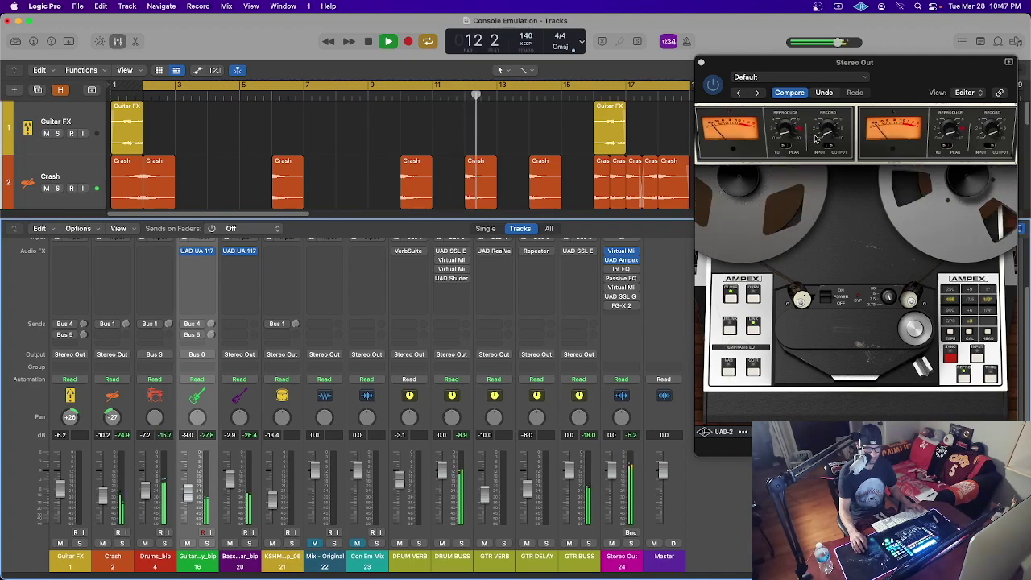
pyautogui.press('space')
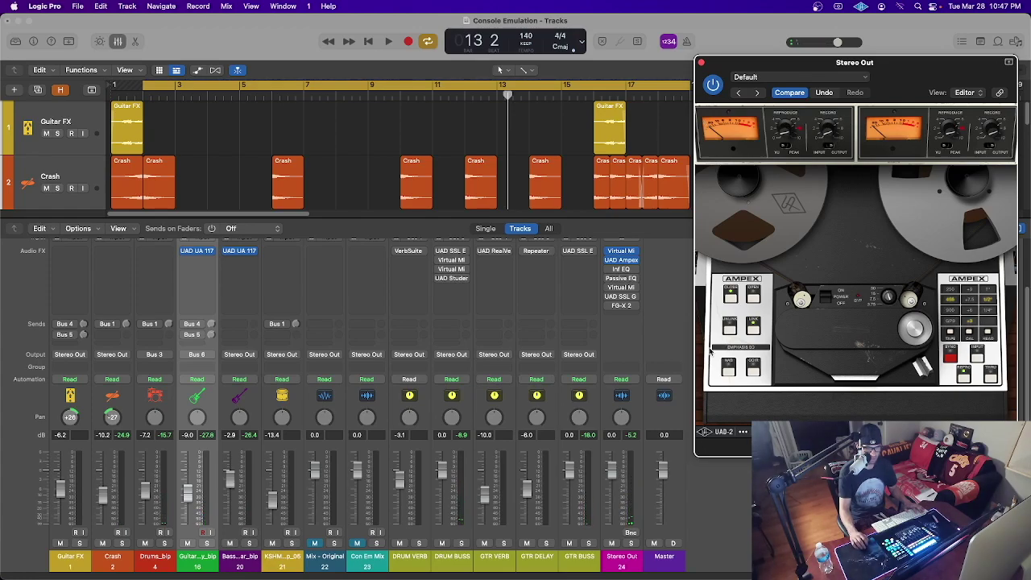
# Replay the mix from the start, adjusting the ATR-102's linked record and reproduce levels and clearing the peak readings between changes, and stop
pyautogui.click(632, 436)
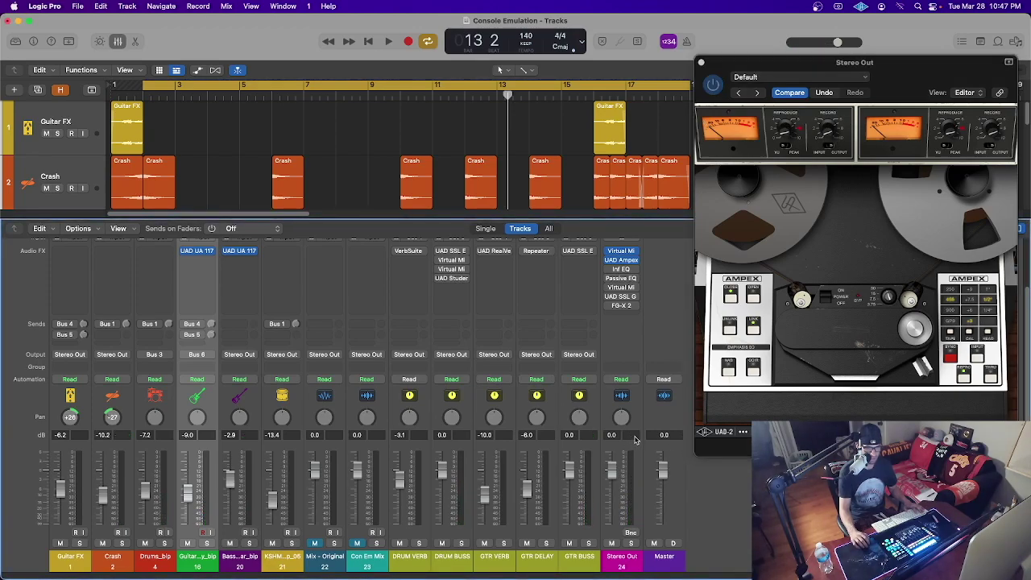
pyautogui.press('Return')
pyautogui.press('space')
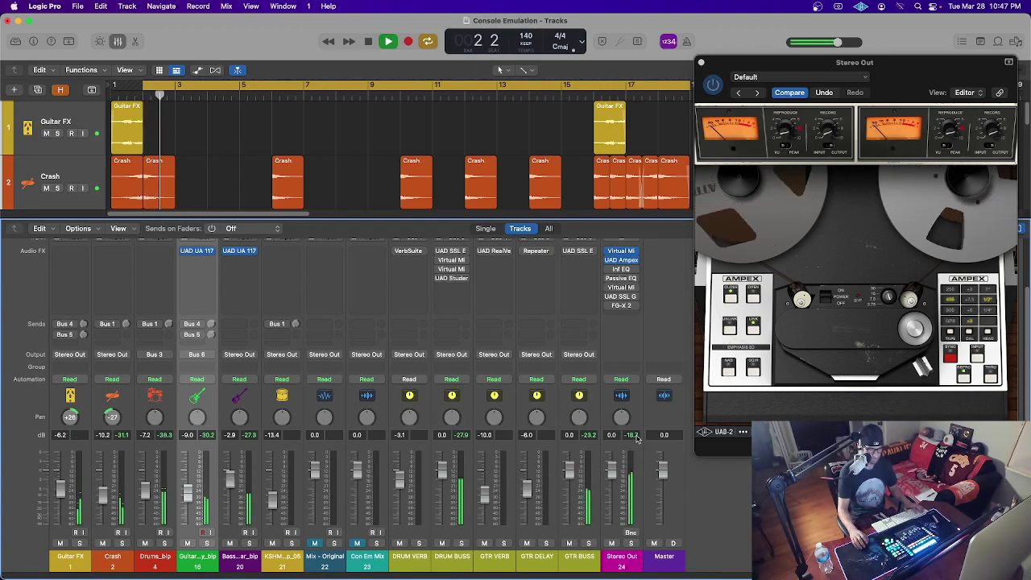
pyautogui.click(826, 138)
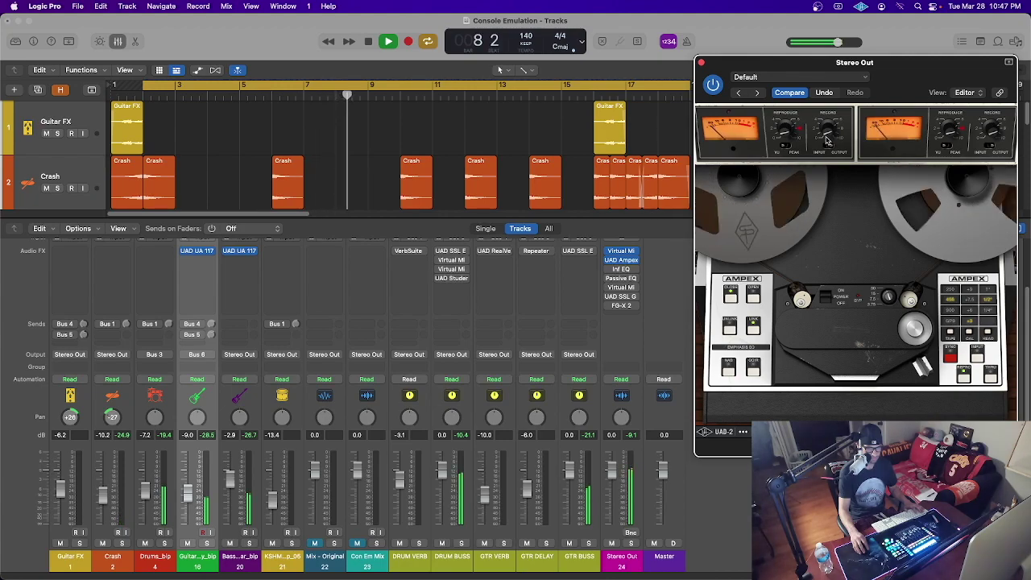
pyautogui.click(633, 436)
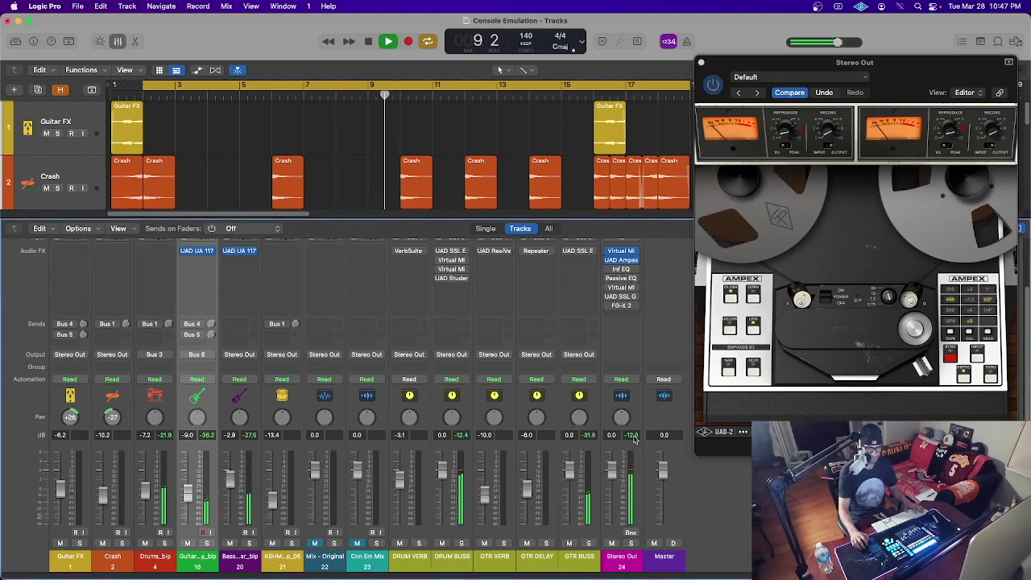
pyautogui.click(781, 139)
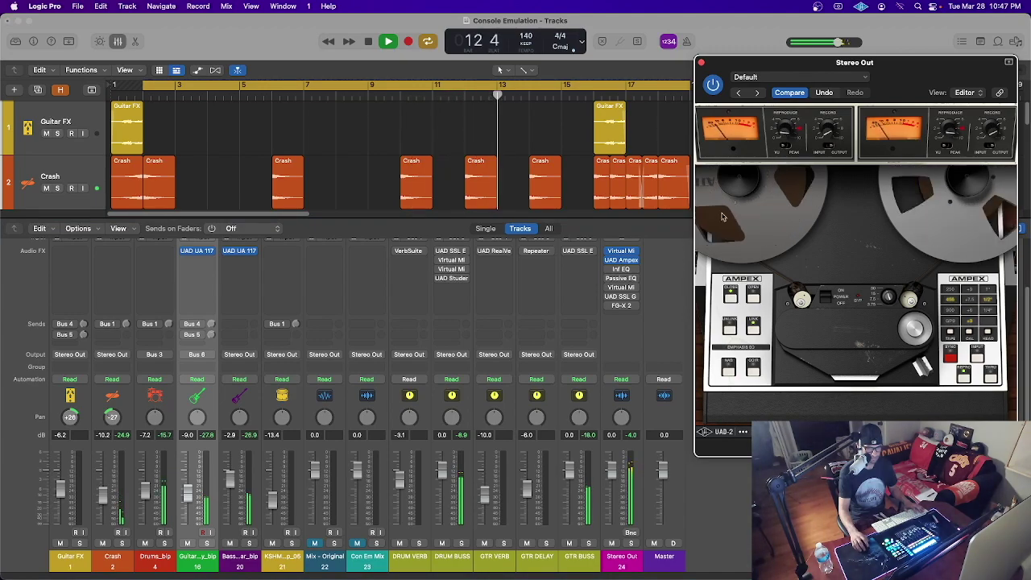
pyautogui.click(830, 131)
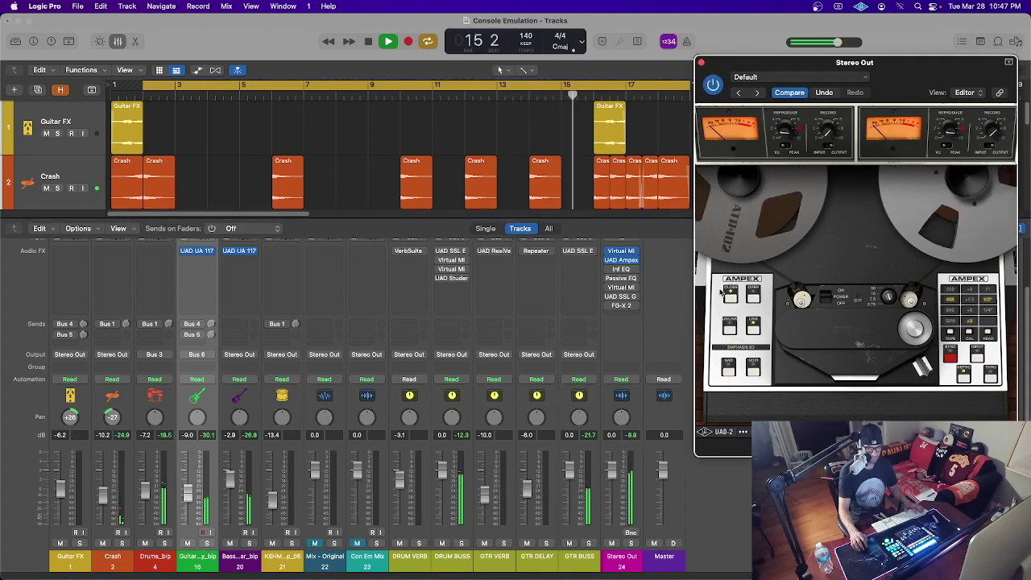
pyautogui.click(638, 435)
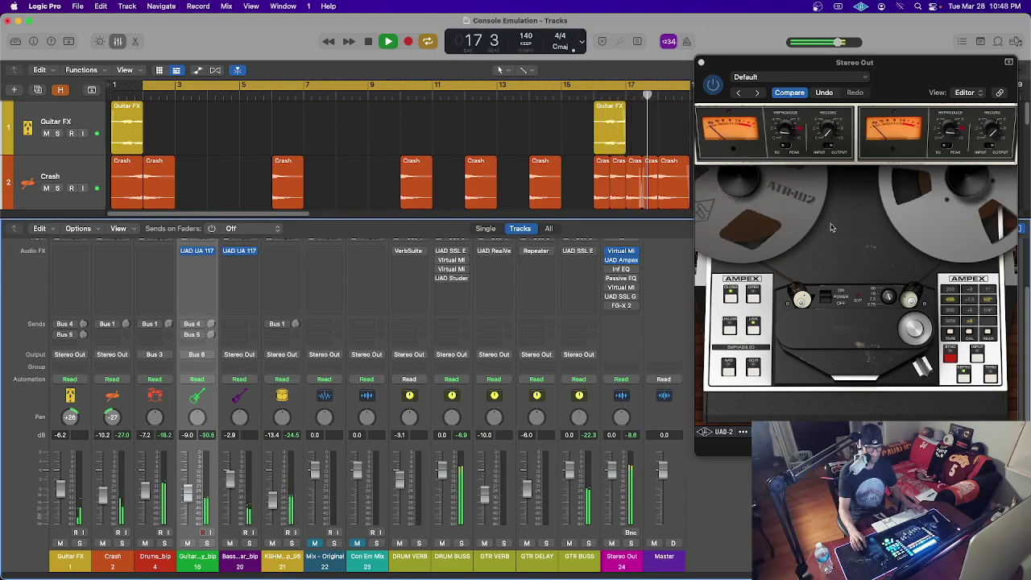
pyautogui.press('space')
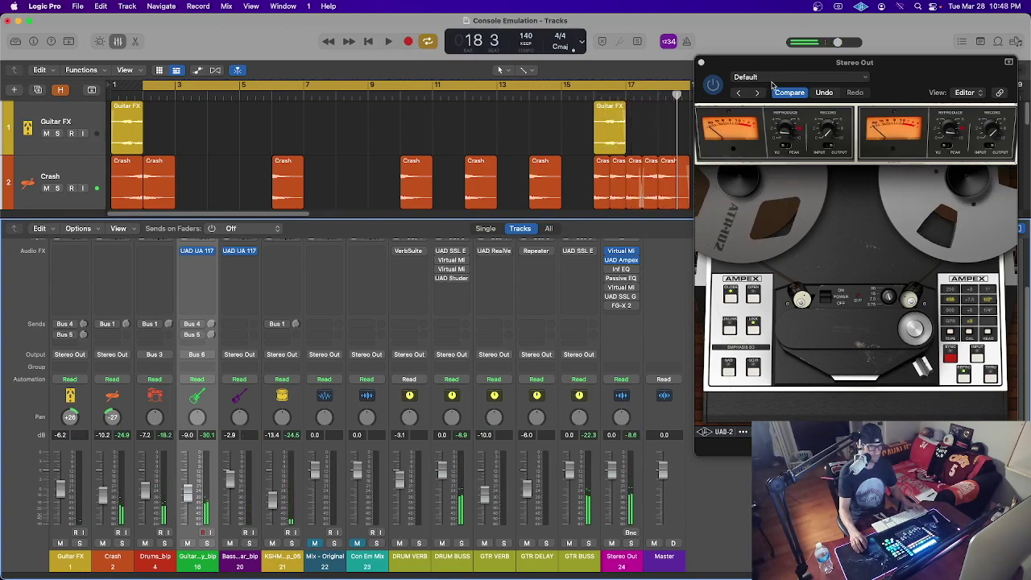
# Play the cycle from its start with the ATR-102 bypassed, re-enable it midway to compare the level-matched sound, and stop
pyautogui.press('Return')
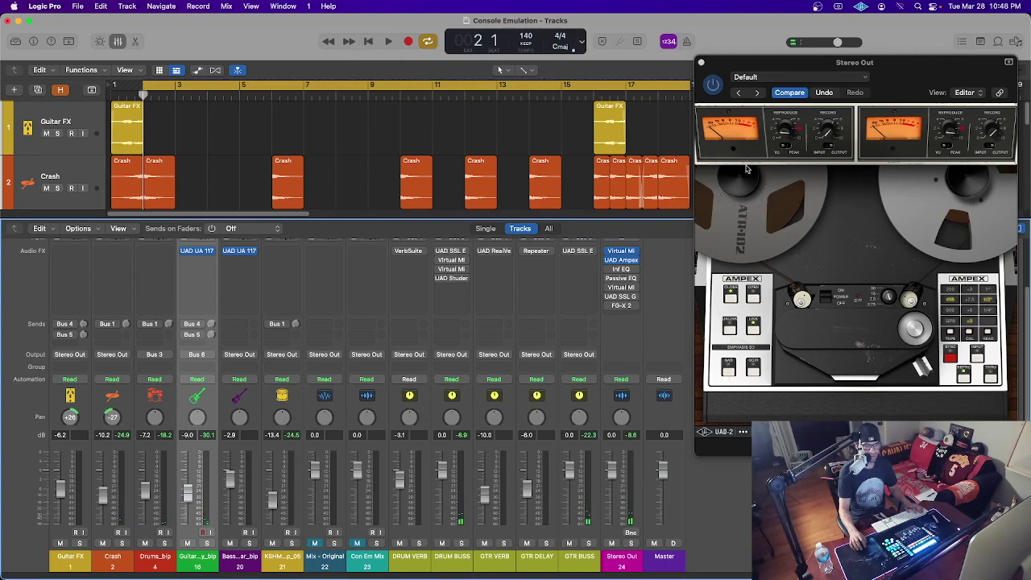
pyautogui.click(713, 86)
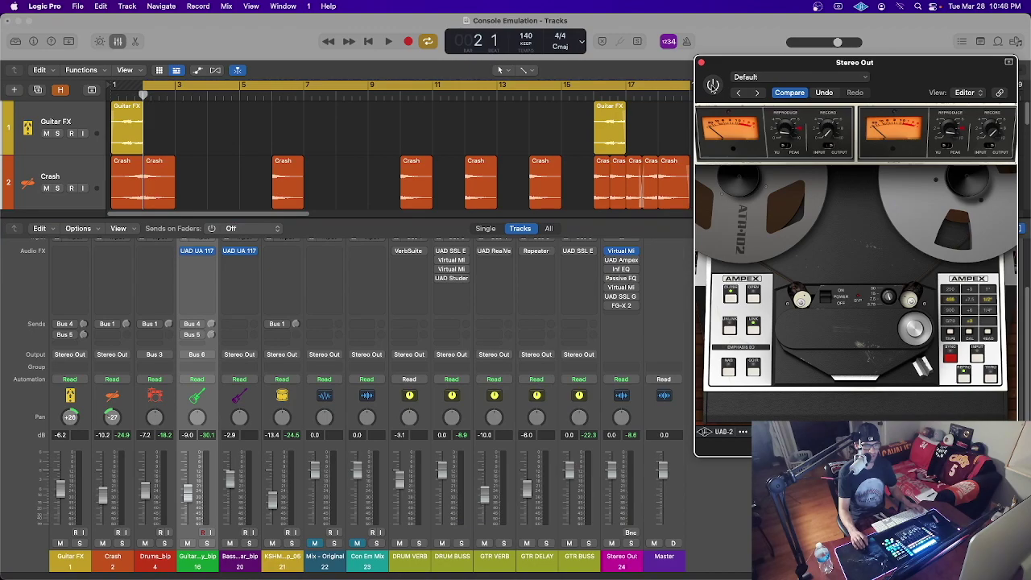
pyautogui.press('space')
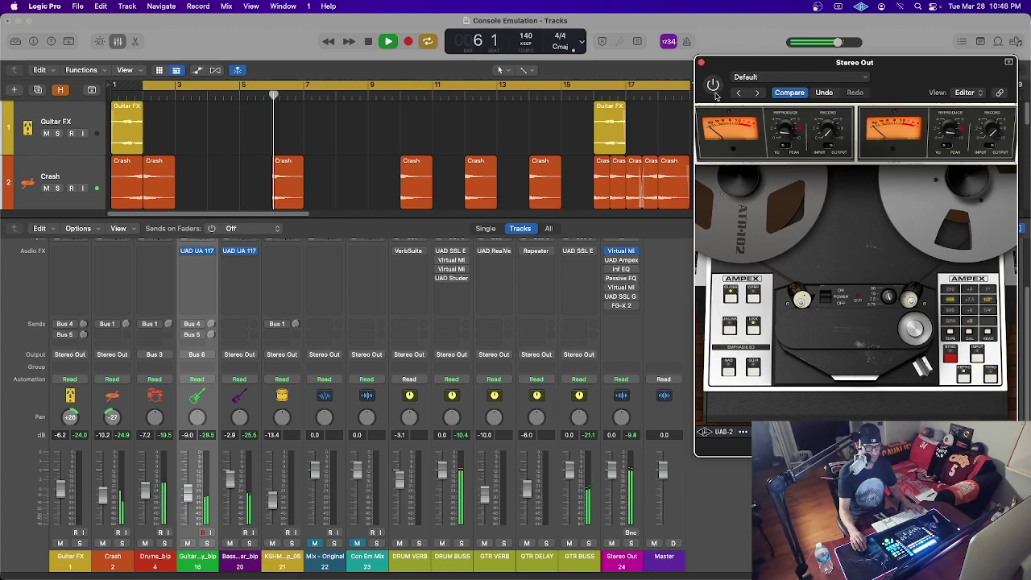
pyautogui.click(715, 90)
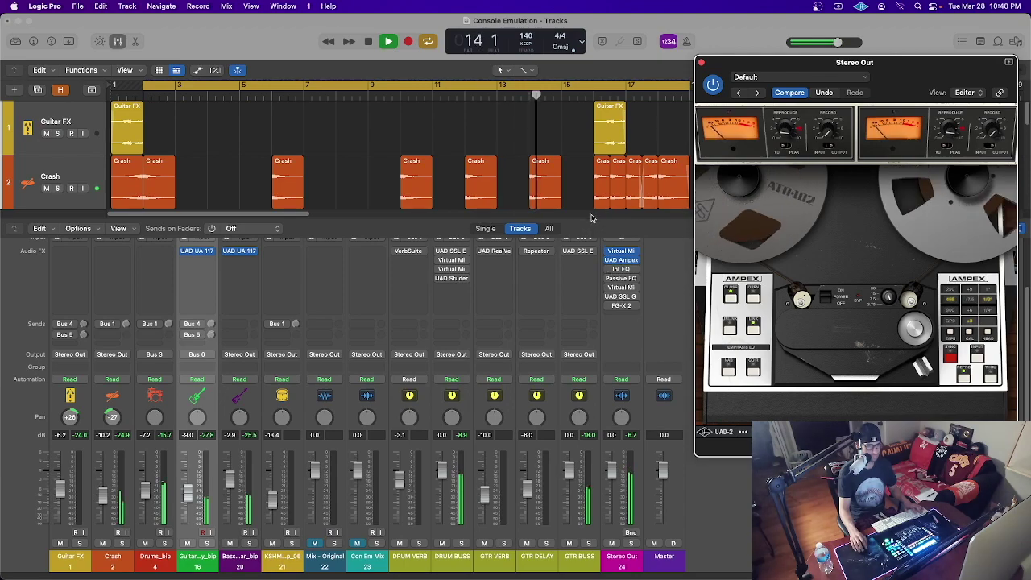
pyautogui.press('space')
# Hide the mixer and the plug-in window, and unmute the Con Em Mix and Mix - Original tracks
pyautogui.press('x')
pyautogui.press('v')
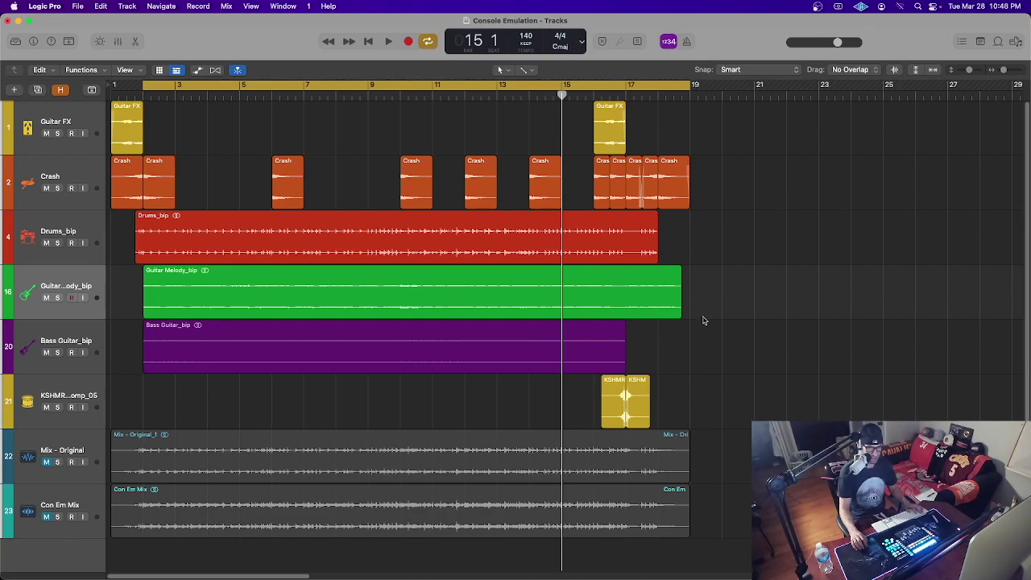
pyautogui.scroll(-1, 708, 325)
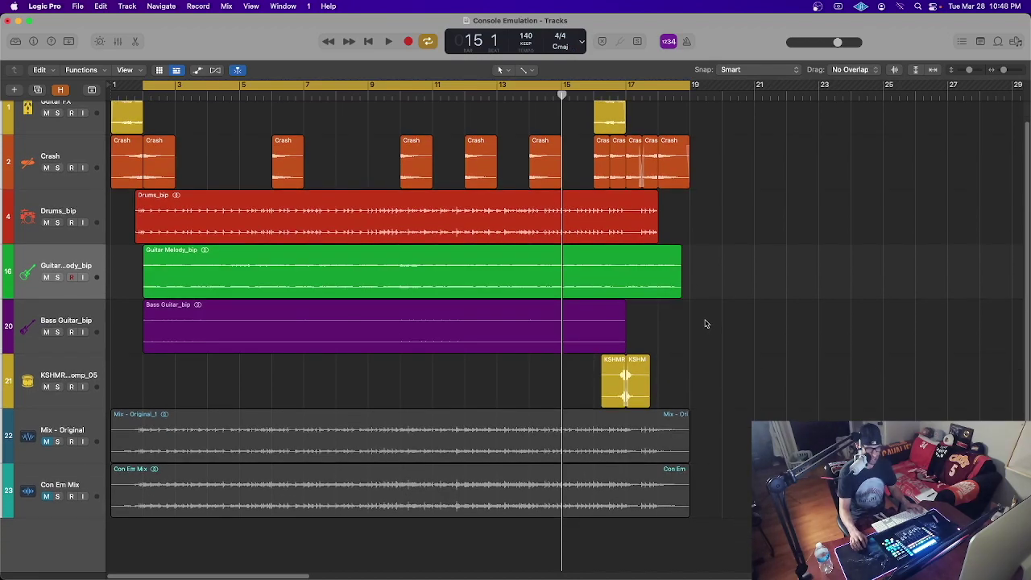
pyautogui.click(82, 425)
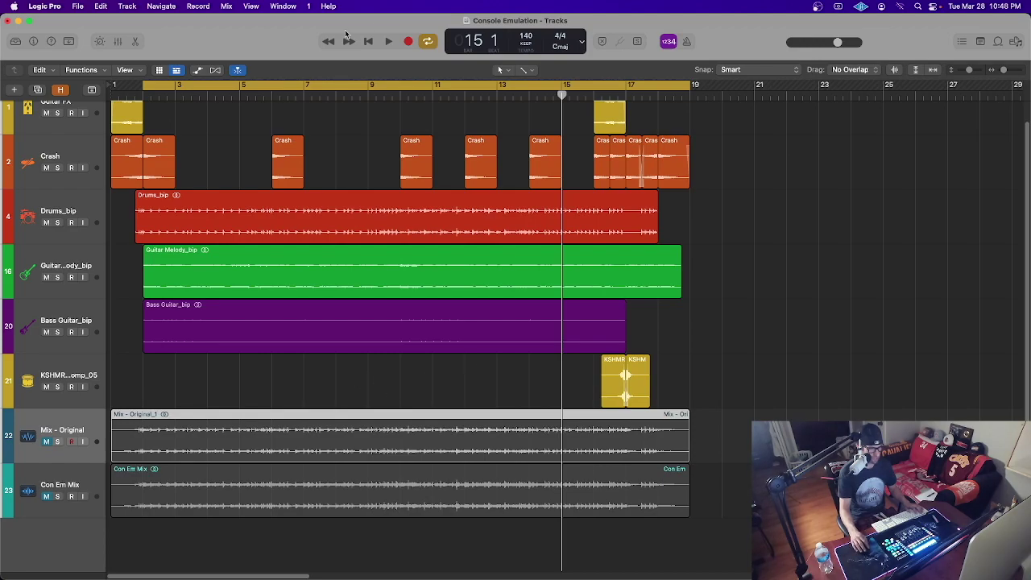
pyautogui.click(62, 477)
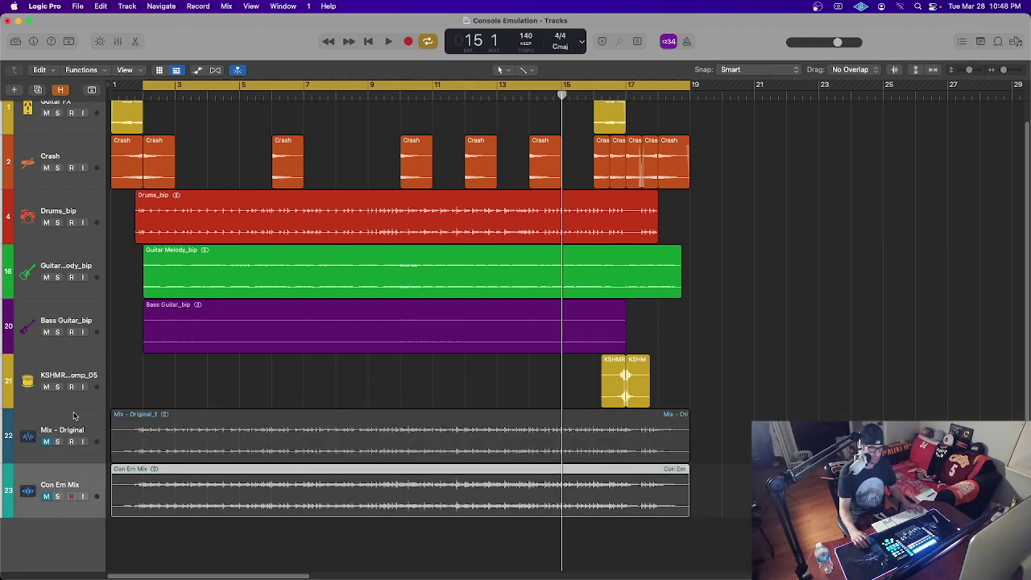
pyautogui.click(45, 496)
pyautogui.click(46, 441)
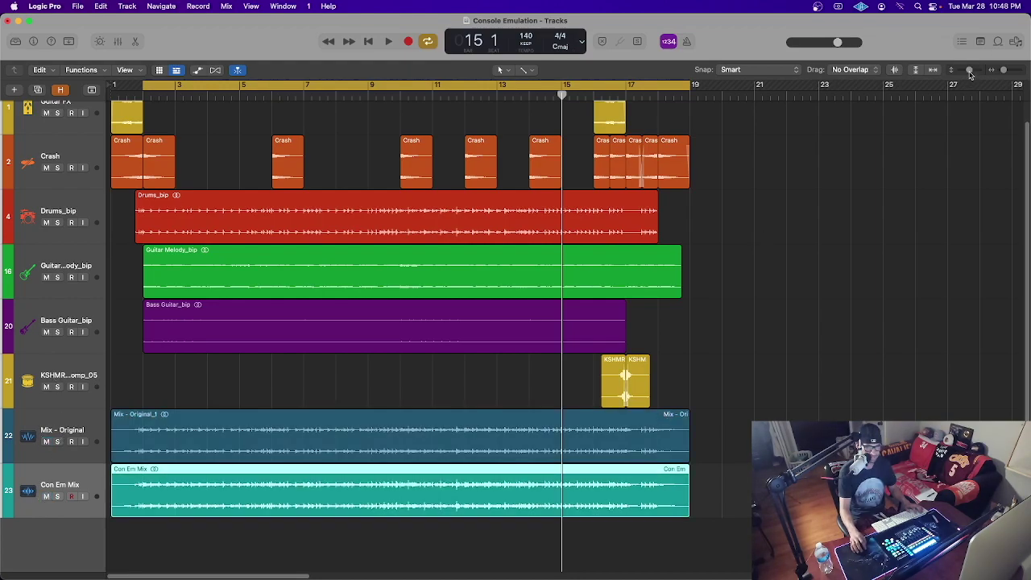
# Enlarge the Mix - Original and Con Em Mix waveforms to compare their dynamics, and zoom back out to the full arrangement
pyautogui.click(1002, 70)
pyautogui.click(1003, 70)
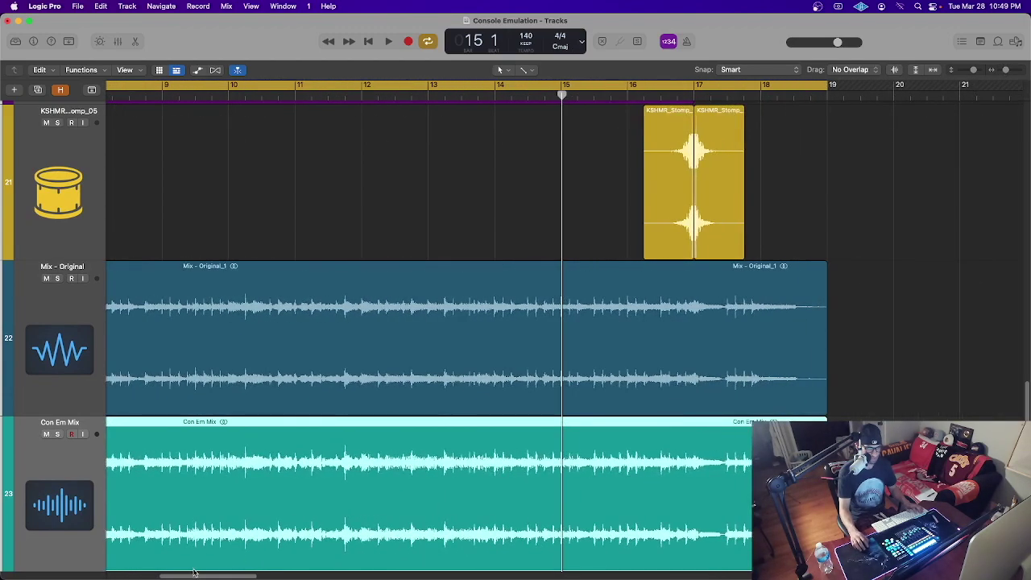
pyautogui.moveTo(195, 575); pyautogui.dragTo(137, 572)
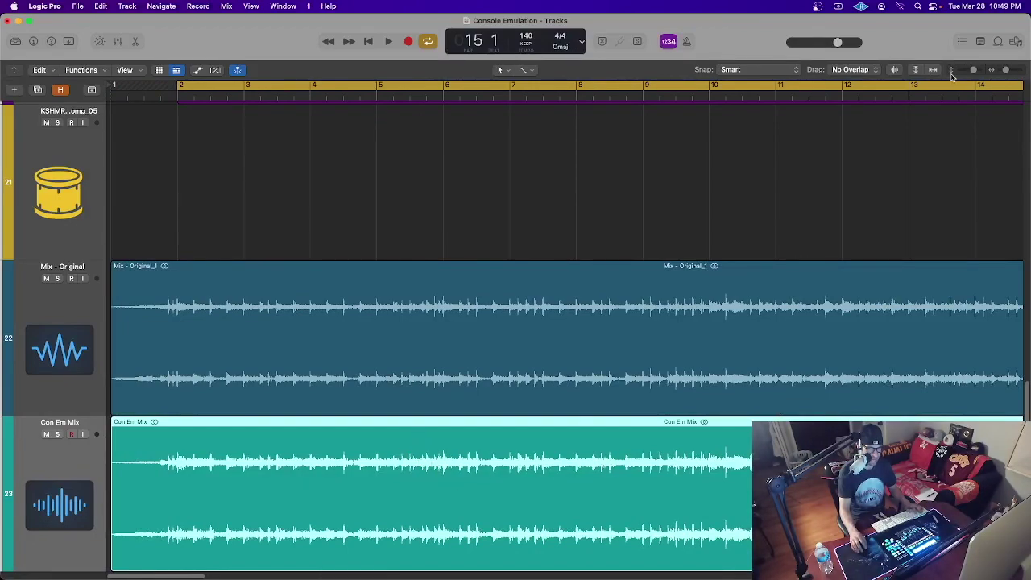
pyautogui.moveTo(974, 71); pyautogui.dragTo(974, 71)
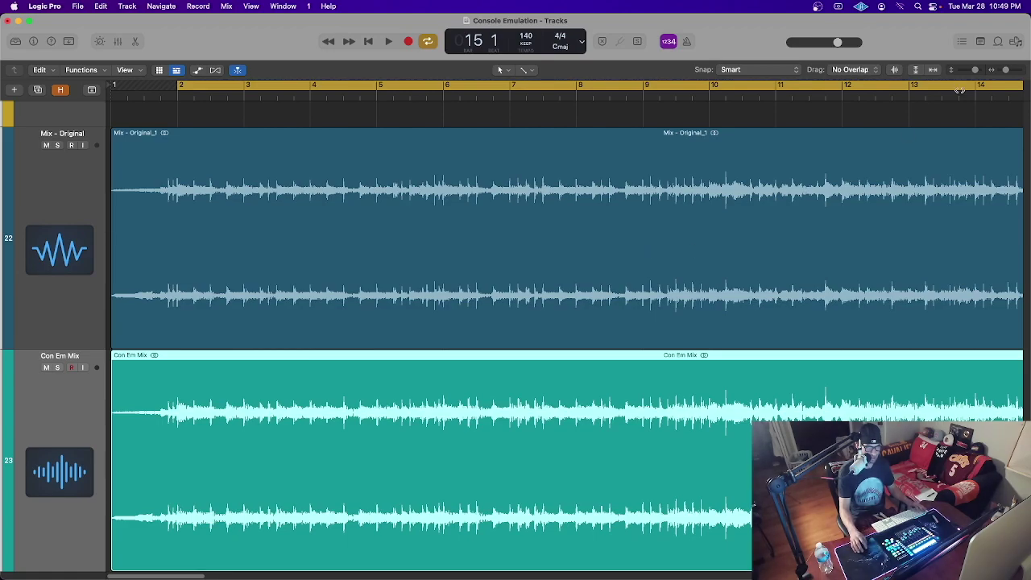
pyautogui.moveTo(976, 74); pyautogui.dragTo(978, 74)
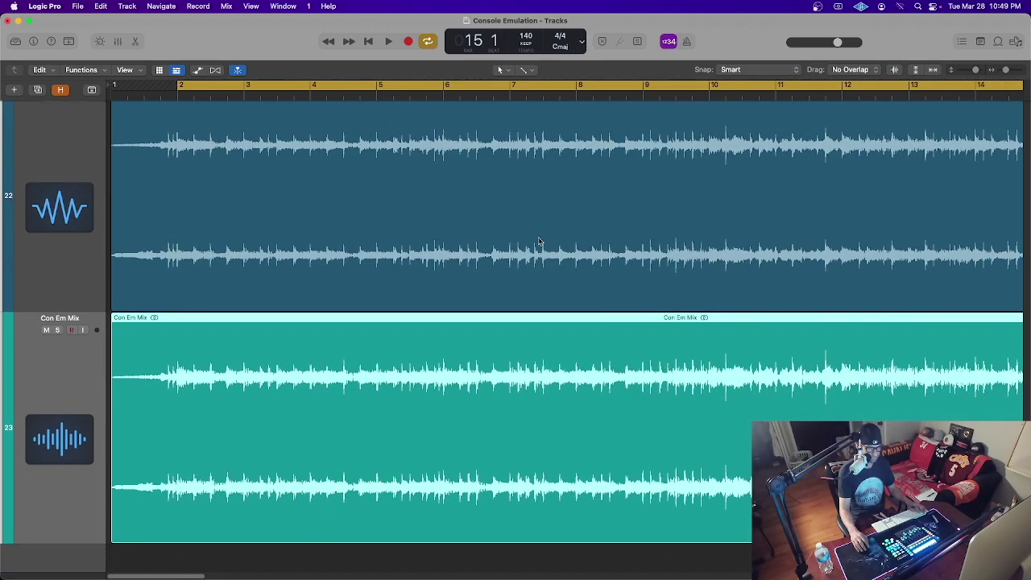
pyautogui.click(562, 217)
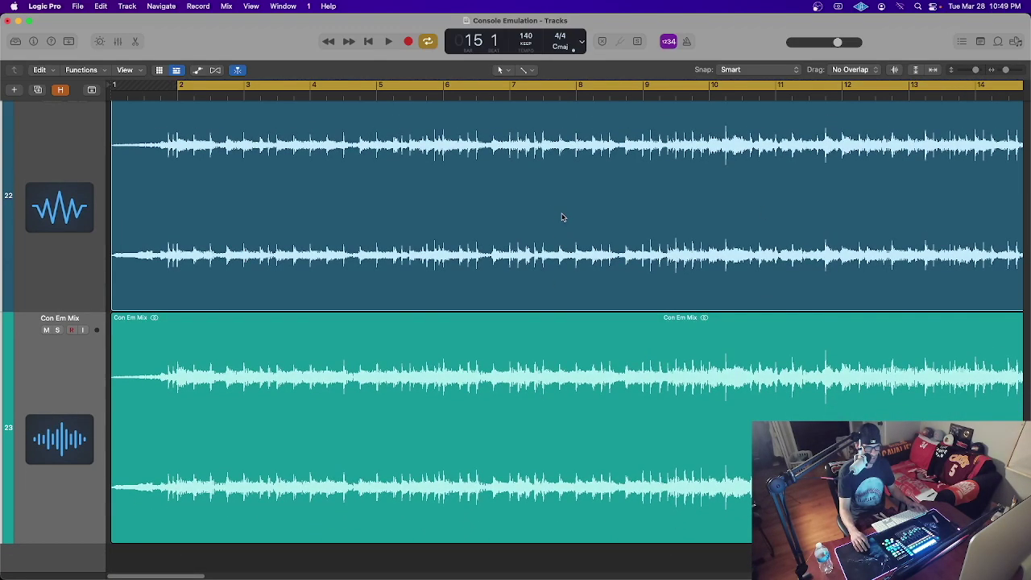
pyautogui.click(556, 359)
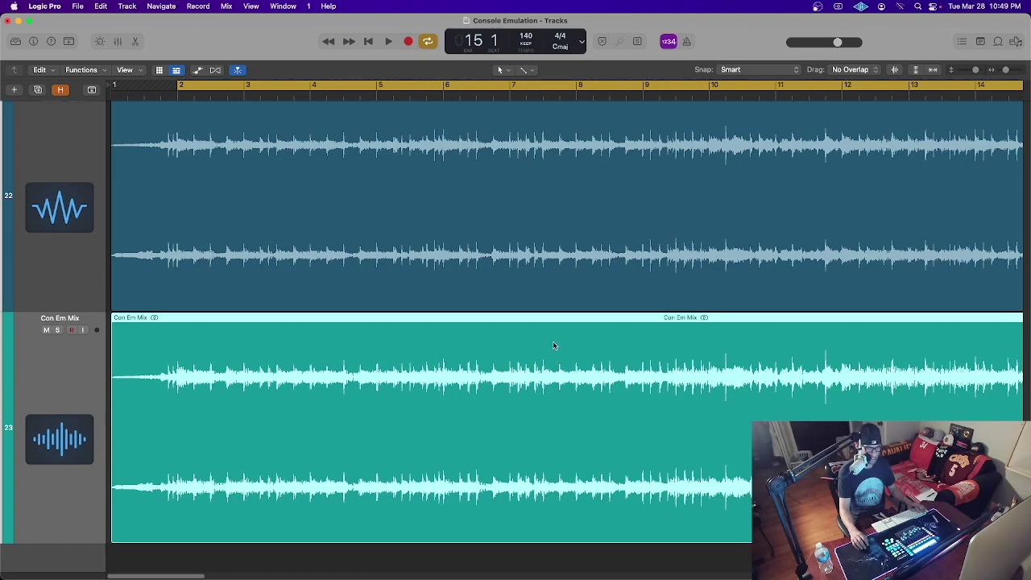
pyautogui.moveTo(1003, 70); pyautogui.dragTo(973, 73)
pyautogui.scroll(3, 636, 172)
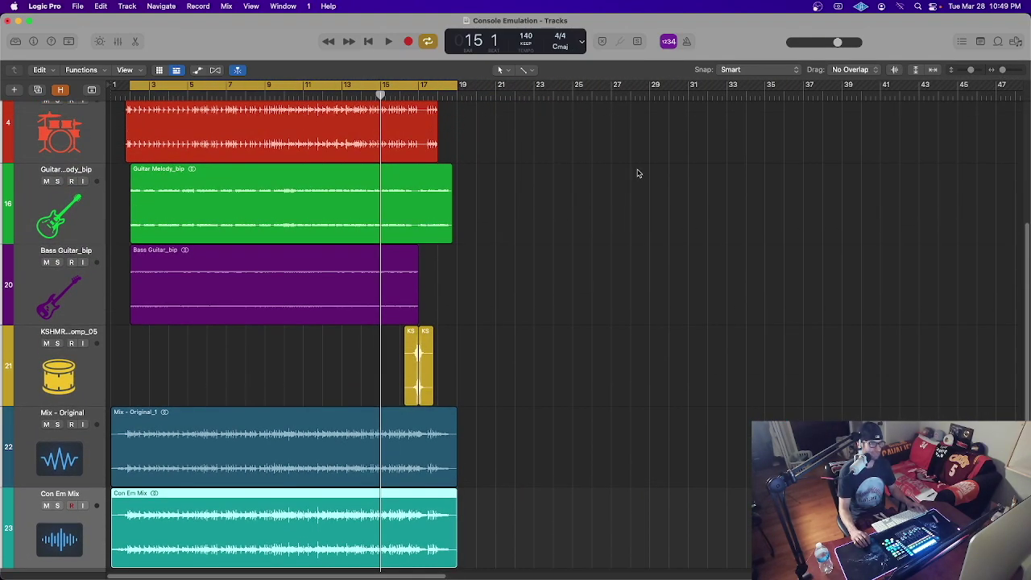
pyautogui.scroll(8, 642, 167)
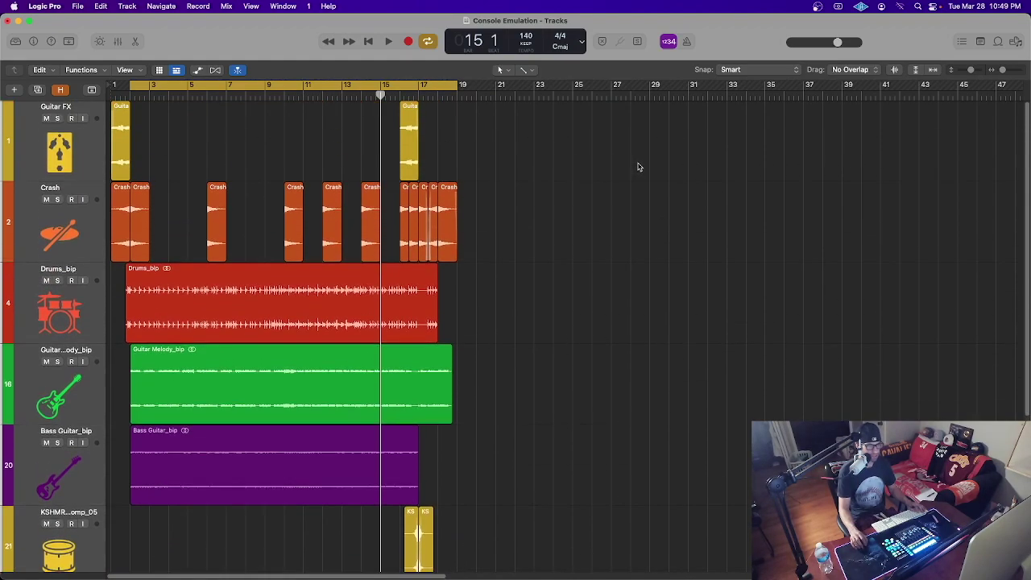